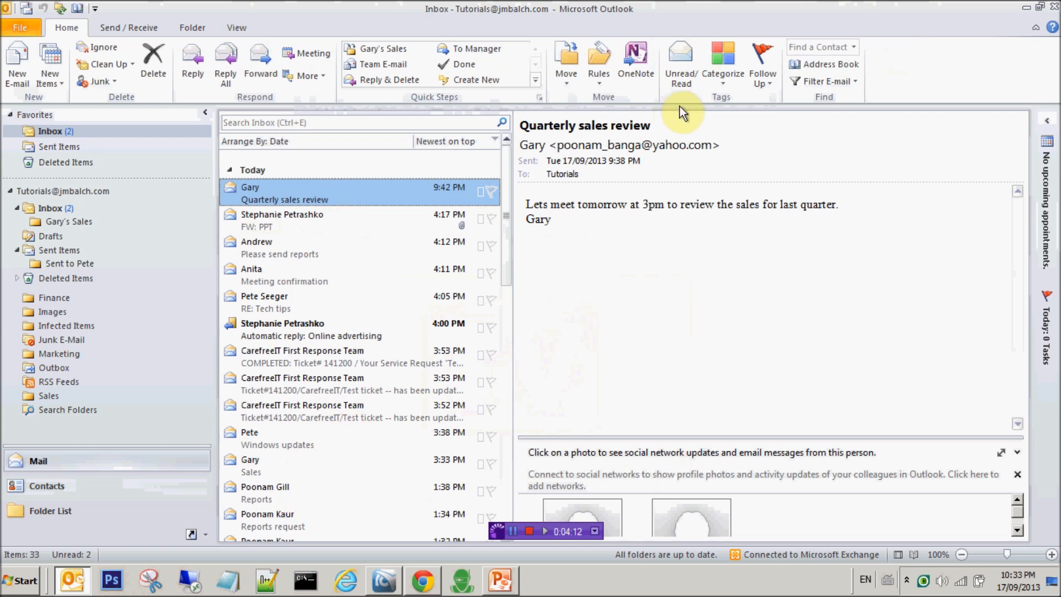
From the Sales message, draft a rule matching its sender and subject 'Sales', moving mail to Gary's Sales.
{"action": "left_click", "coordinate": [416, 474]}
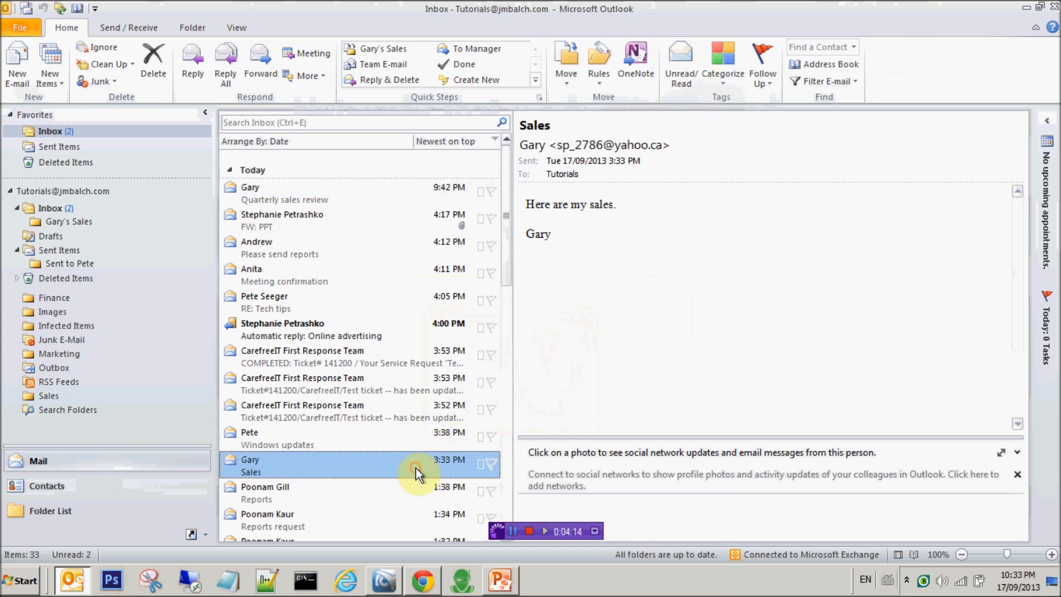
{"action": "left_click", "coordinate": [604, 84]}
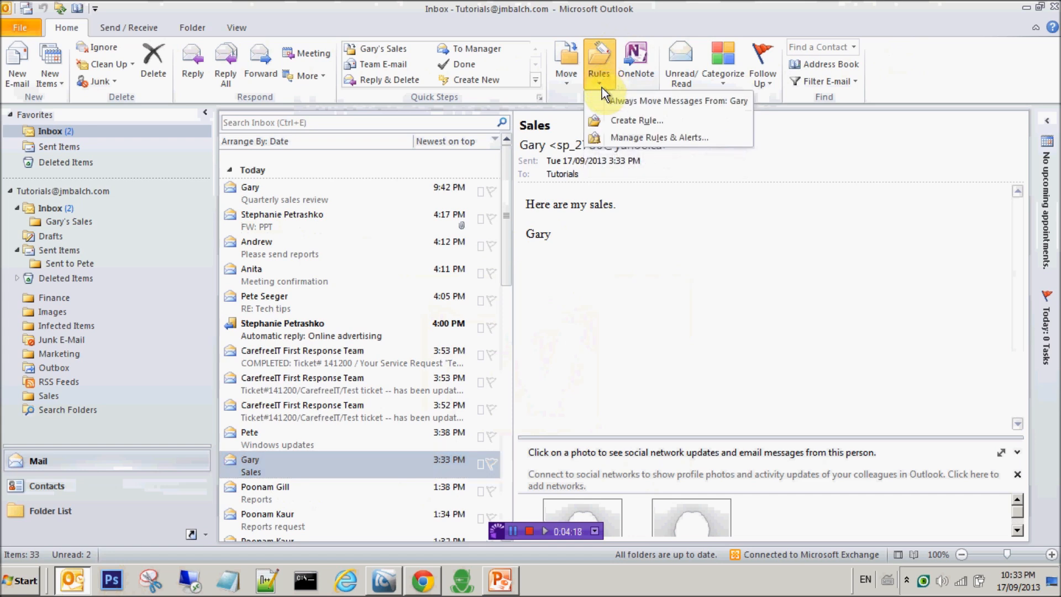
{"action": "left_click", "coordinate": [607, 121]}
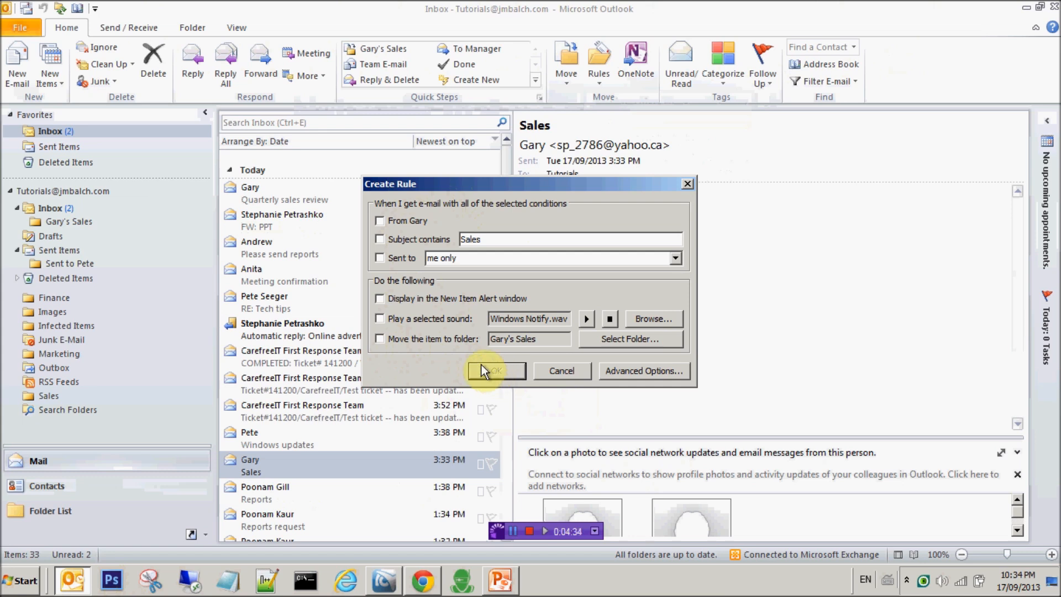
{"action": "left_click", "coordinate": [381, 222]}
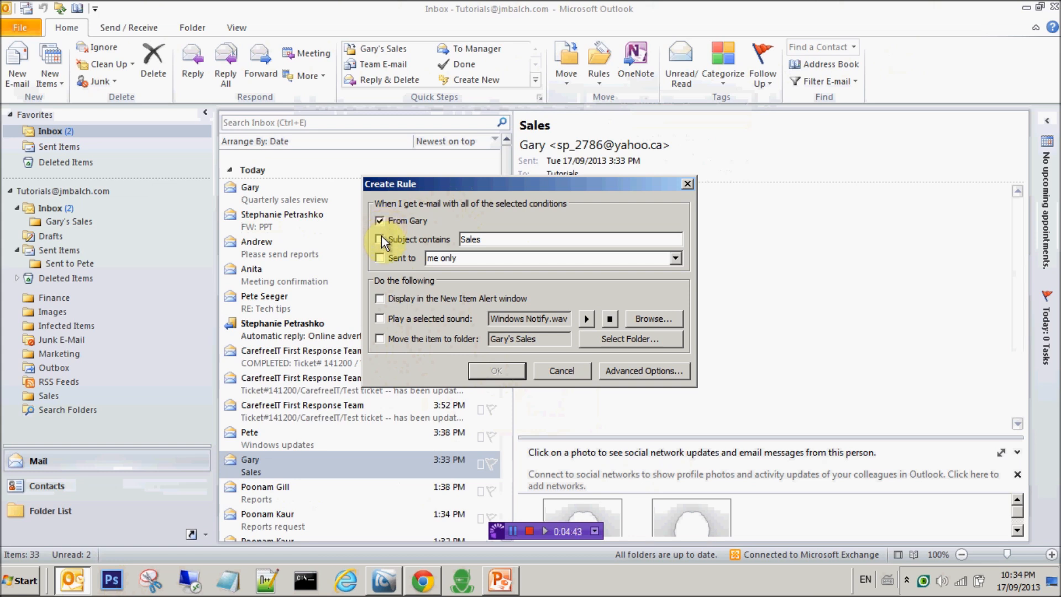
{"action": "left_click", "coordinate": [380, 241]}
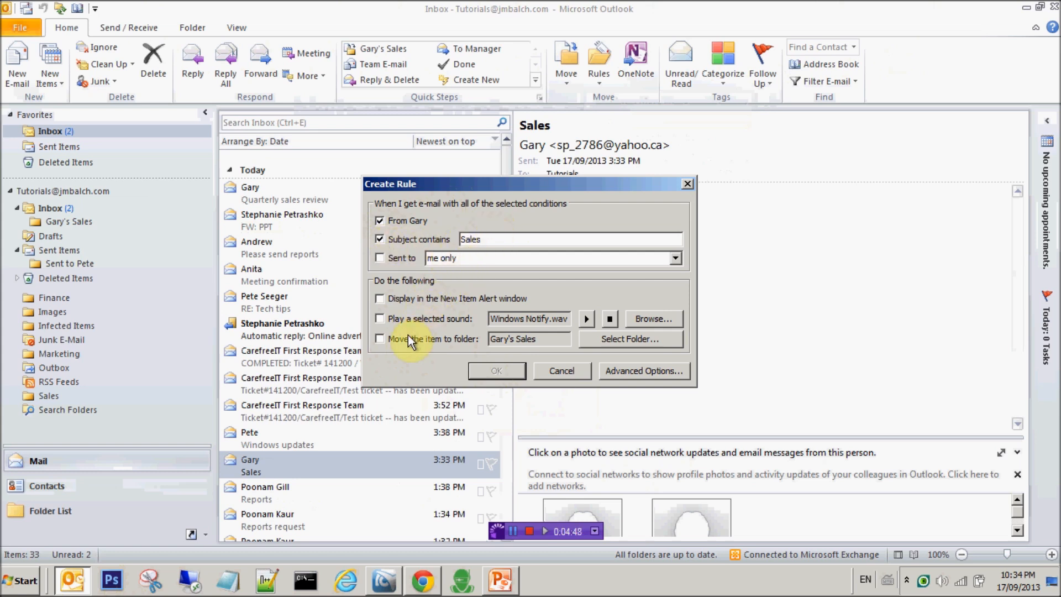
{"action": "left_click", "coordinate": [380, 338]}
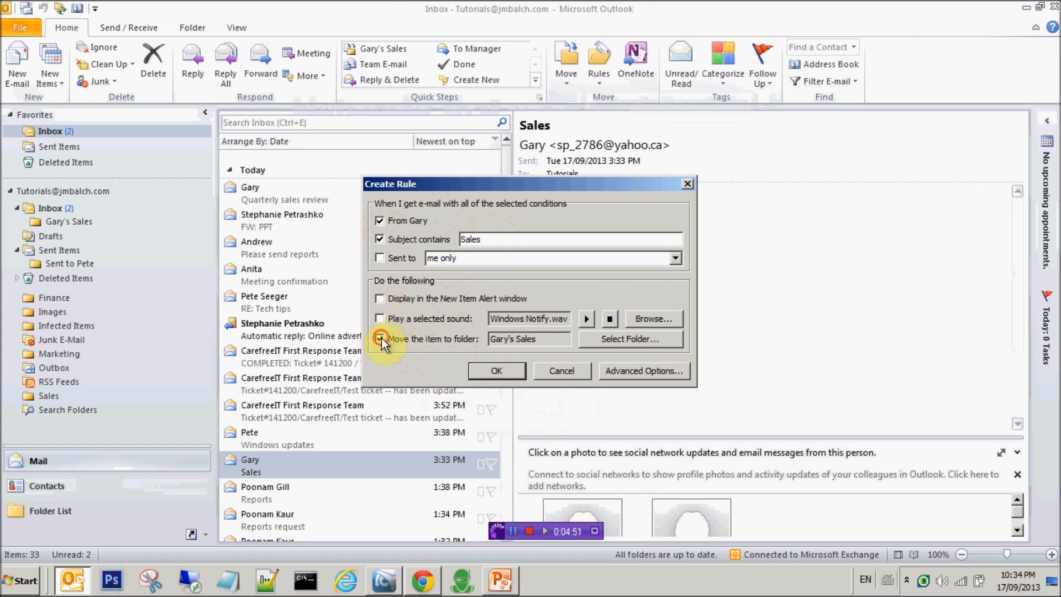
{"action": "left_click", "coordinate": [594, 339]}
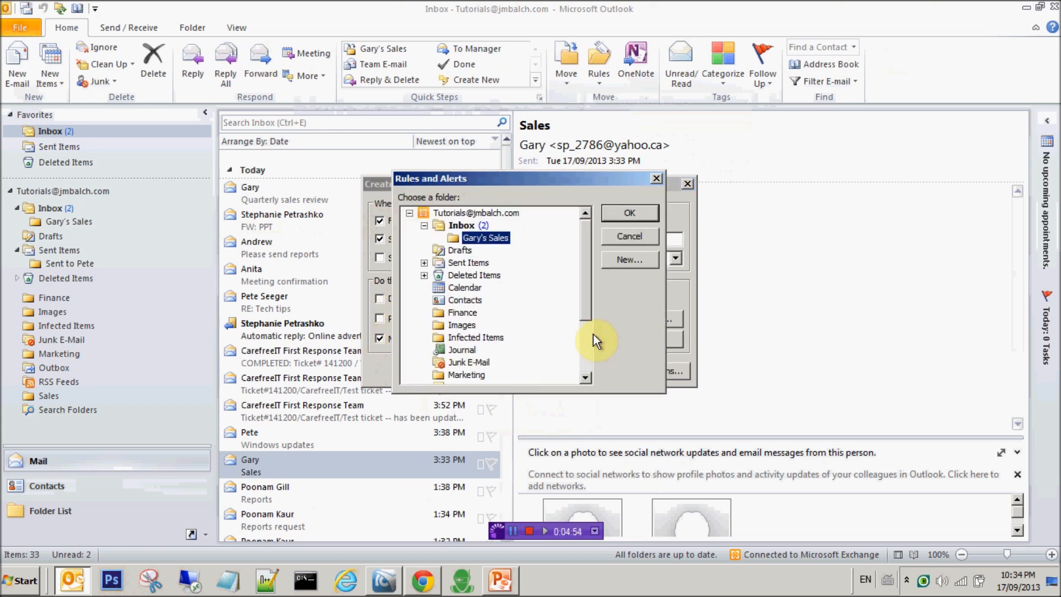
{"action": "left_click", "coordinate": [629, 213]}
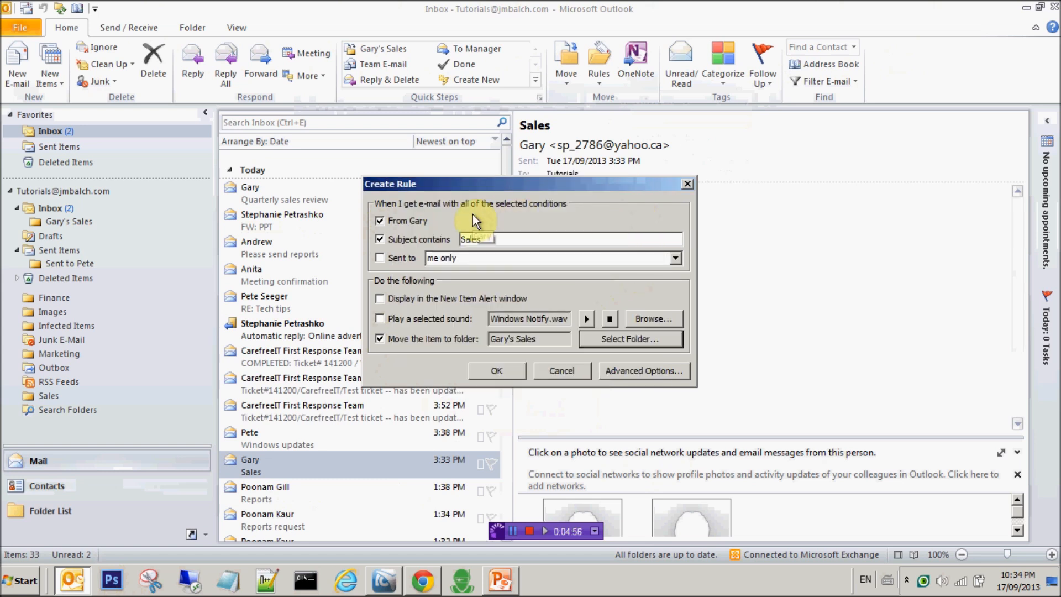
{"action": "left_click", "coordinate": [75, 222]}
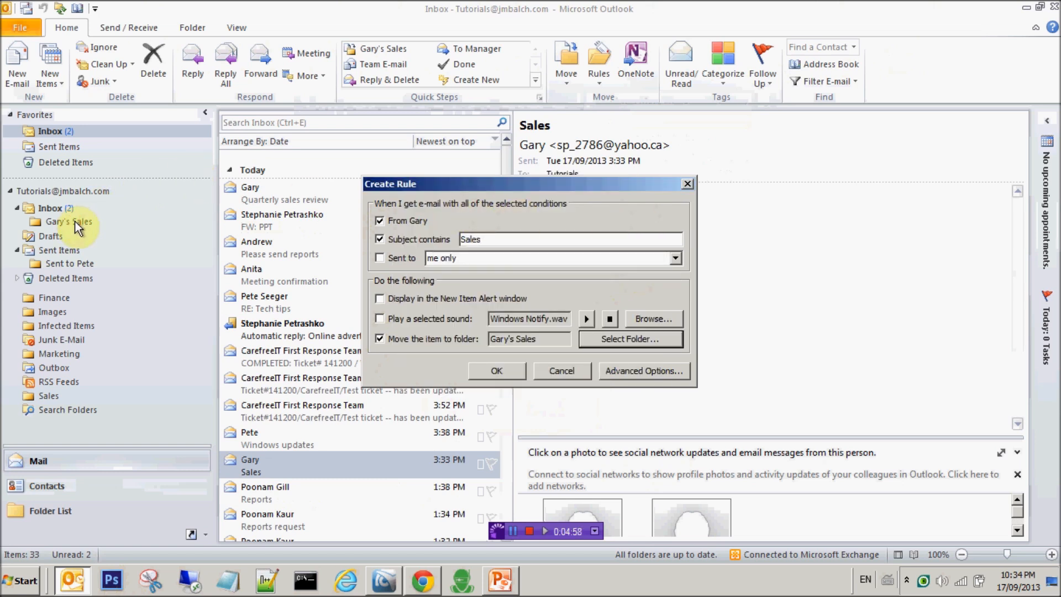
Save the rule, run it now on the Inbox, and open Gary's Sales to check the moved message.
{"action": "left_click", "coordinate": [503, 371]}
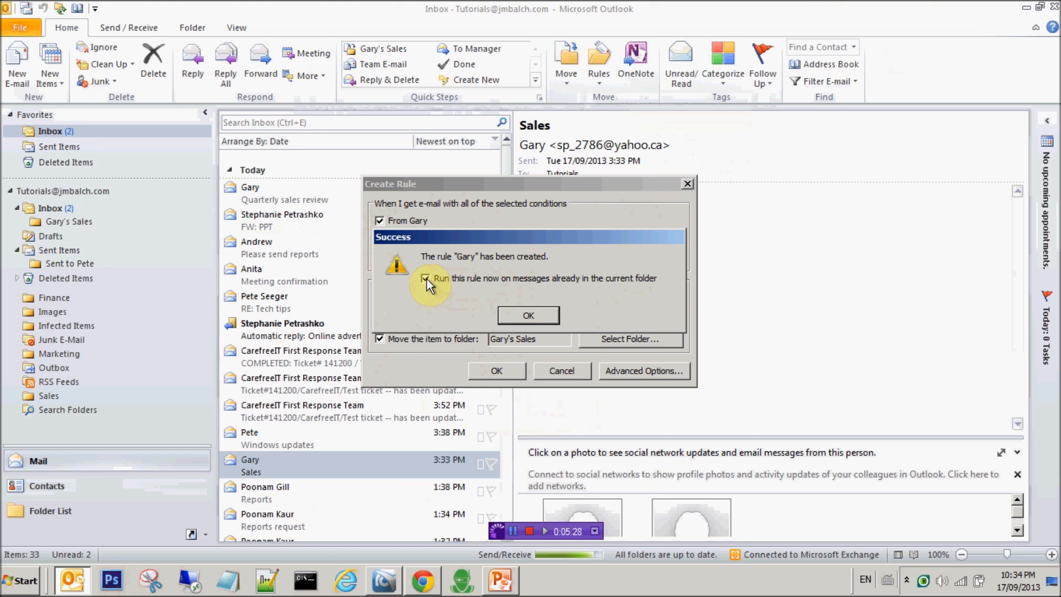
{"action": "left_click", "coordinate": [544, 315]}
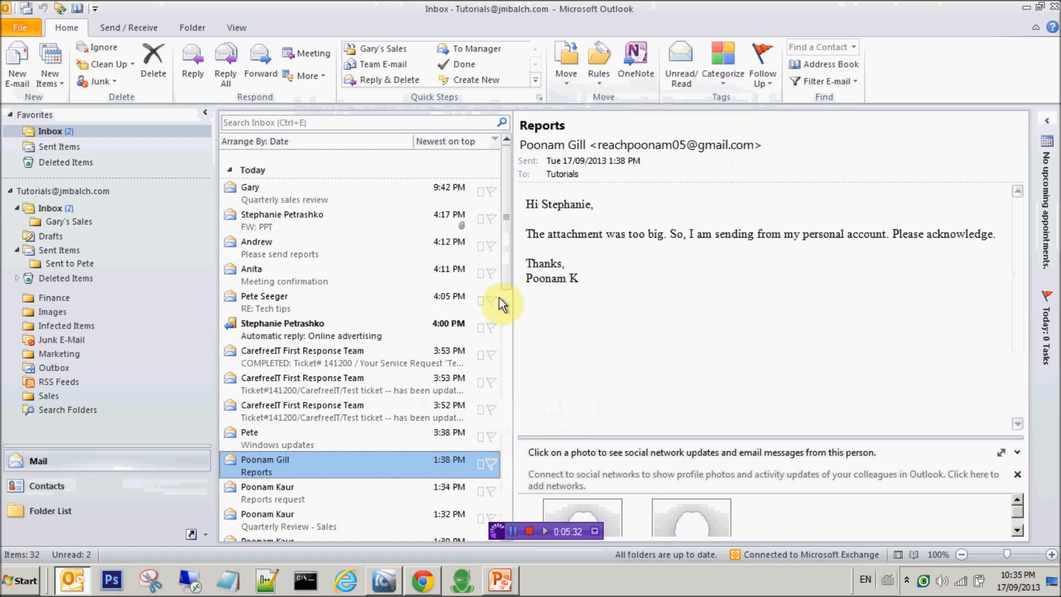
{"action": "left_click", "coordinate": [89, 223]}
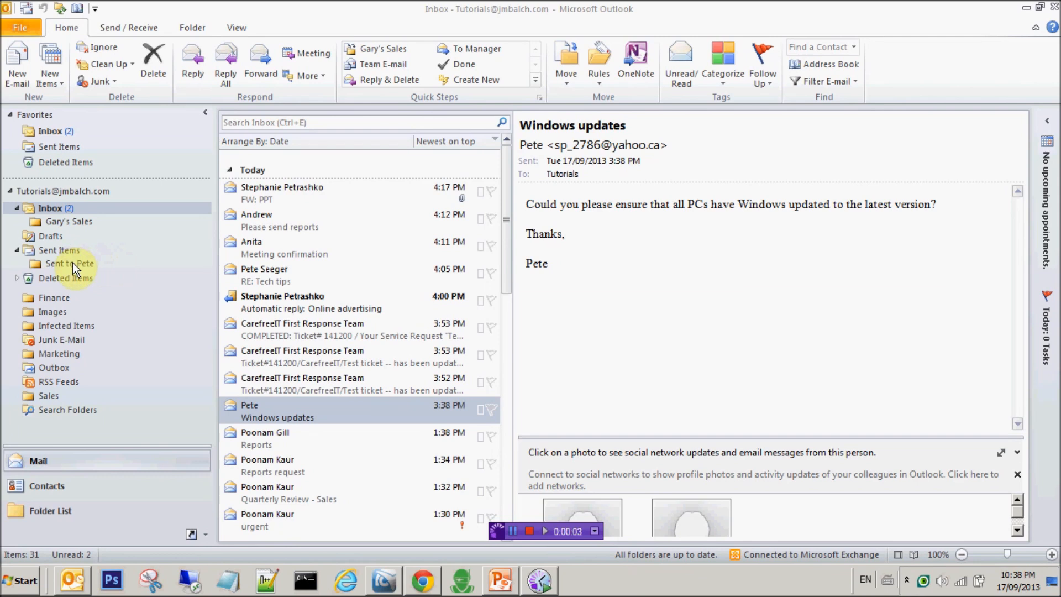
Open the Sent Items folder to view the four sent messages.
{"action": "left_click", "coordinate": [71, 248]}
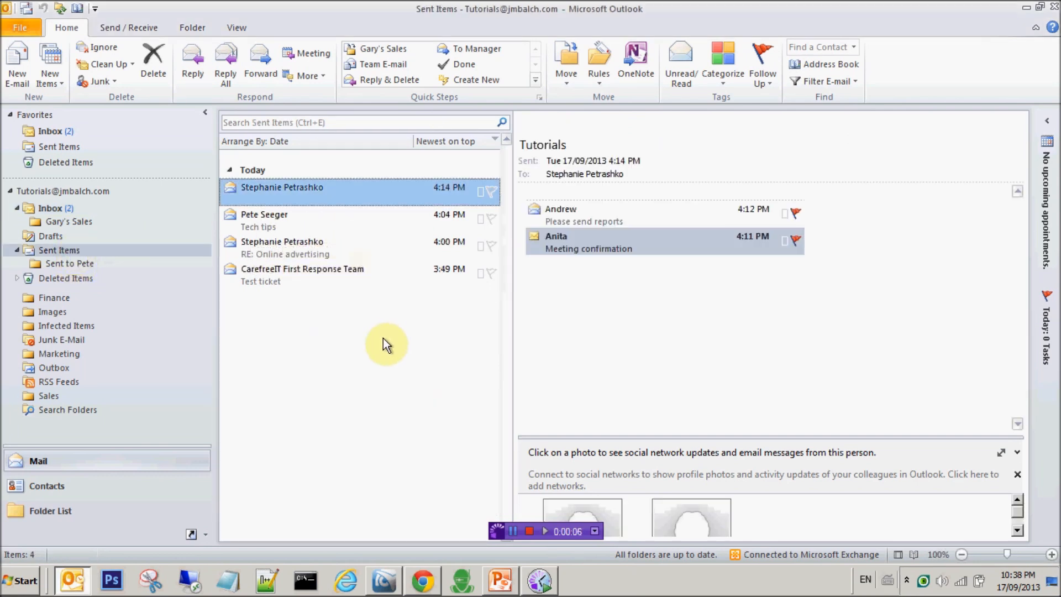
From the Tech tips message, create a rule moving mail sent to that recipient into Sent to Pete, and run it now.
{"action": "left_click", "coordinate": [367, 220]}
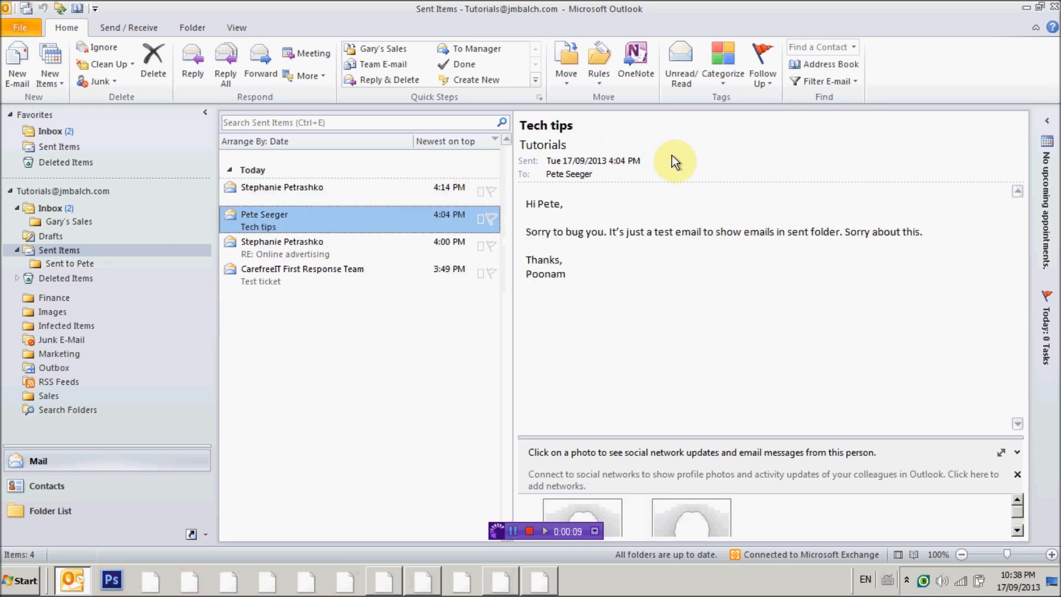
{"action": "left_click", "coordinate": [601, 79]}
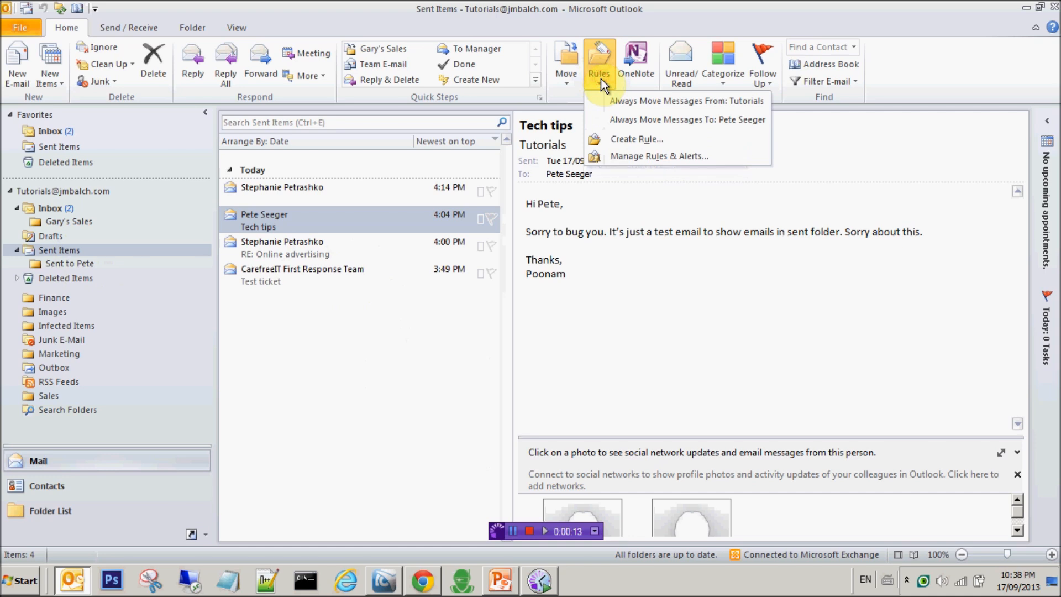
{"action": "left_click", "coordinate": [612, 141]}
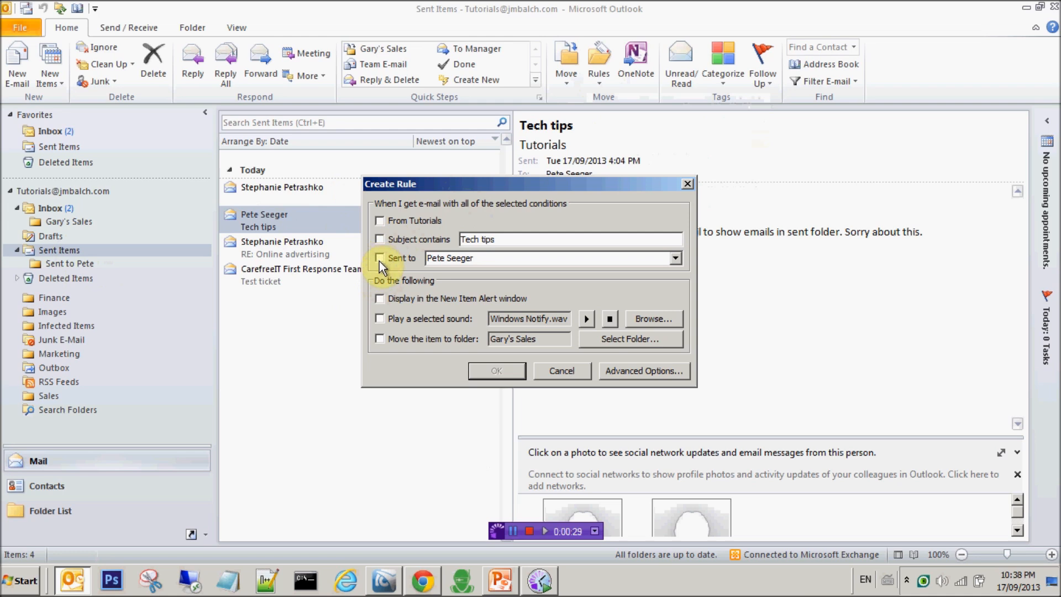
{"action": "left_click", "coordinate": [385, 340]}
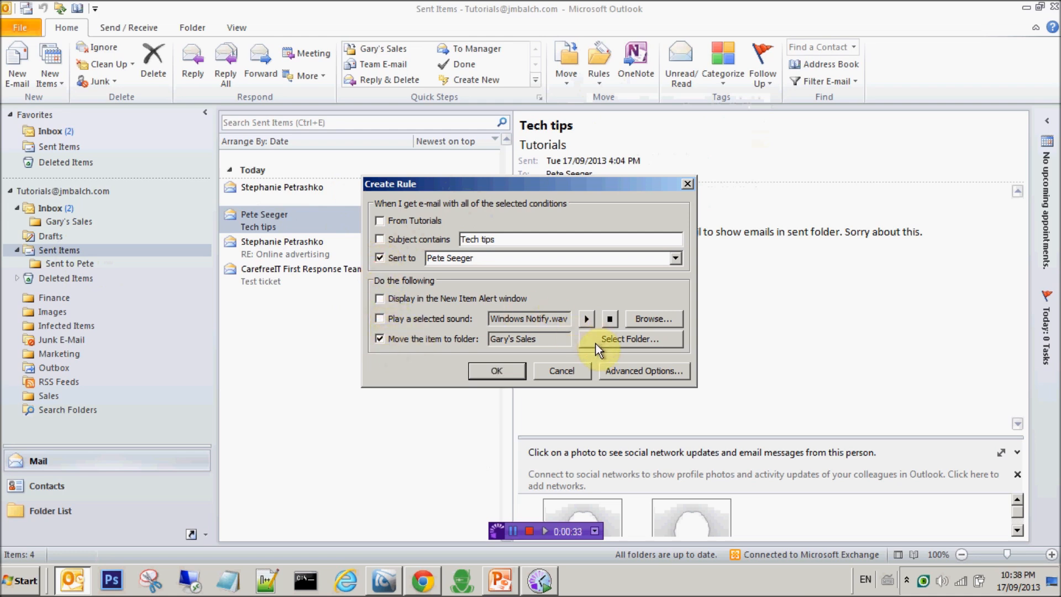
{"action": "left_click", "coordinate": [617, 337]}
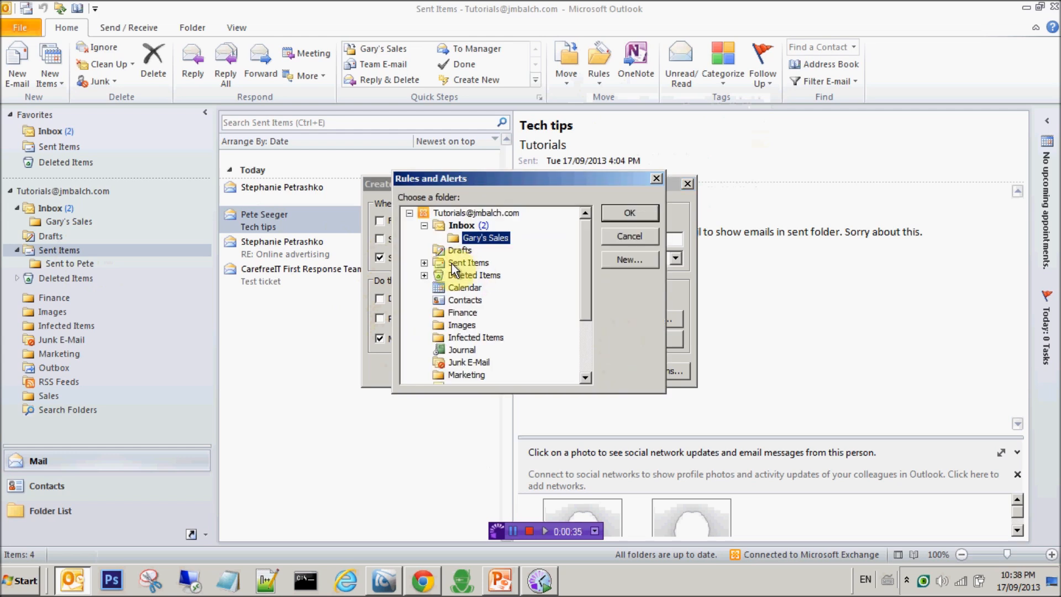
{"action": "left_click", "coordinate": [424, 263]}
{"action": "left_click", "coordinate": [475, 276]}
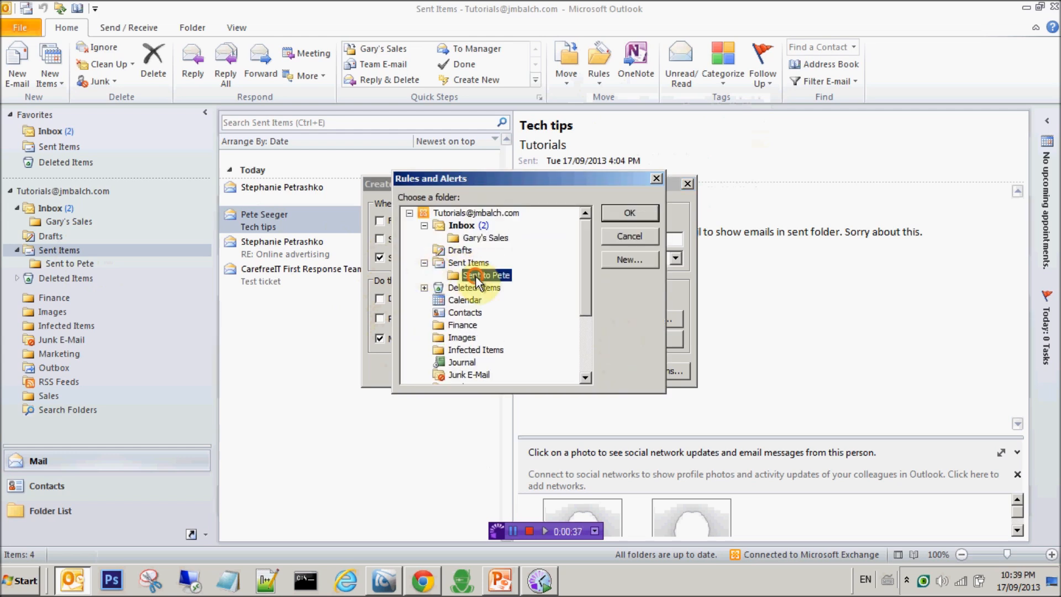
{"action": "left_click", "coordinate": [626, 213]}
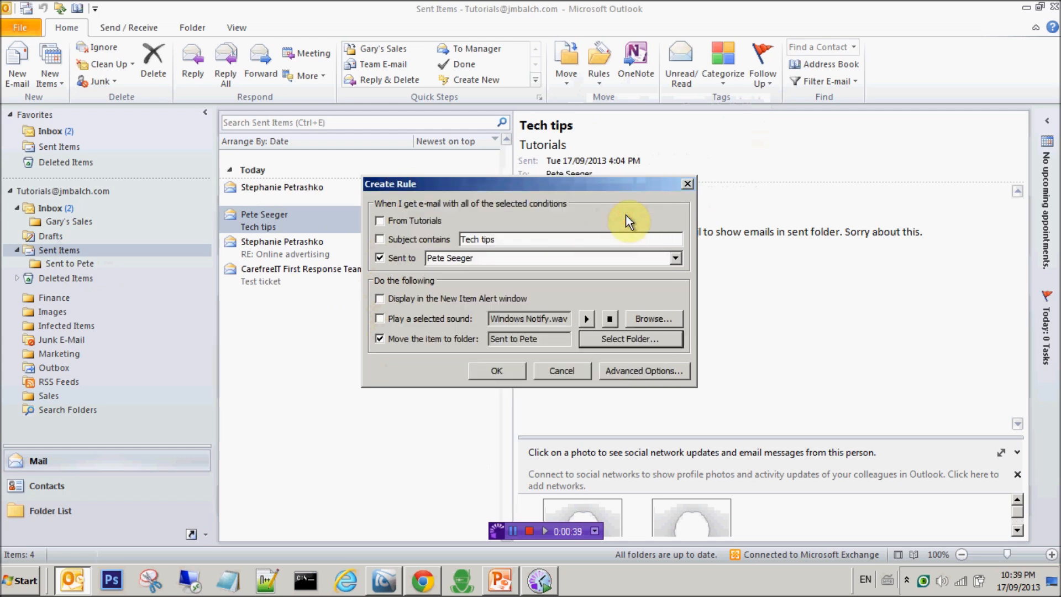
{"action": "left_click", "coordinate": [505, 369]}
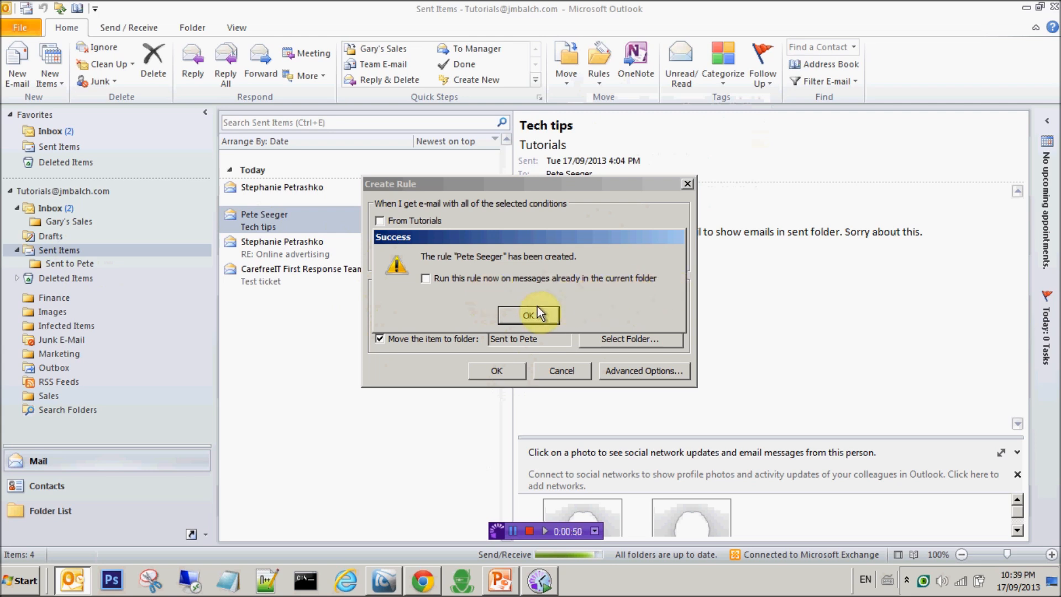
{"action": "left_click", "coordinate": [470, 277]}
{"action": "left_click", "coordinate": [517, 318]}
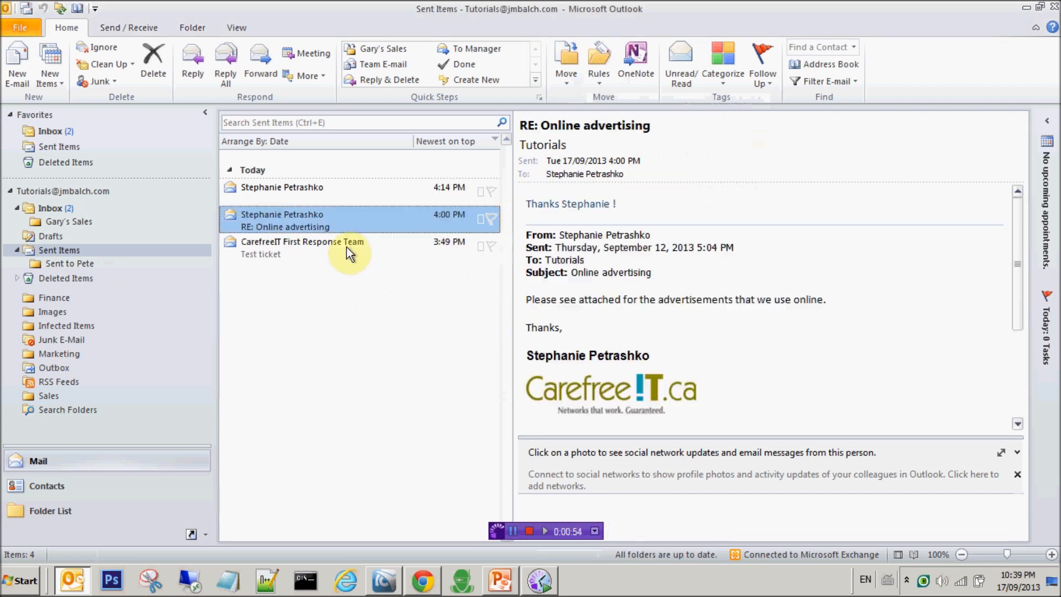
Browse the sent messages, check Sent to Pete, then view the RE: Online advertising reply in Sent Items.
{"action": "left_click", "coordinate": [346, 245]}
{"action": "left_click", "coordinate": [338, 217]}
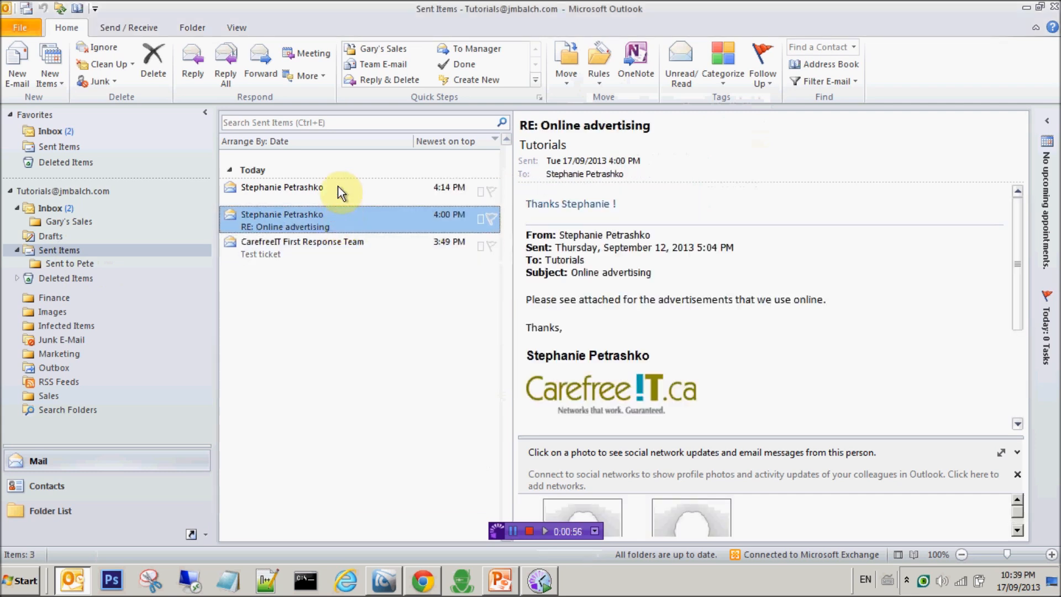
{"action": "left_click", "coordinate": [337, 186]}
{"action": "left_click", "coordinate": [324, 226]}
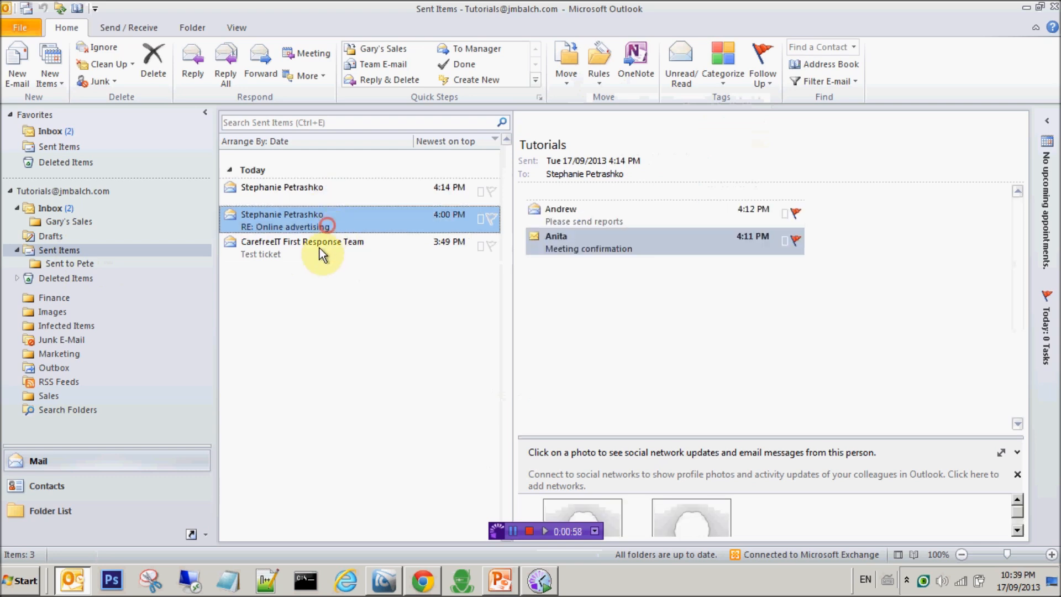
{"action": "left_click", "coordinate": [318, 256]}
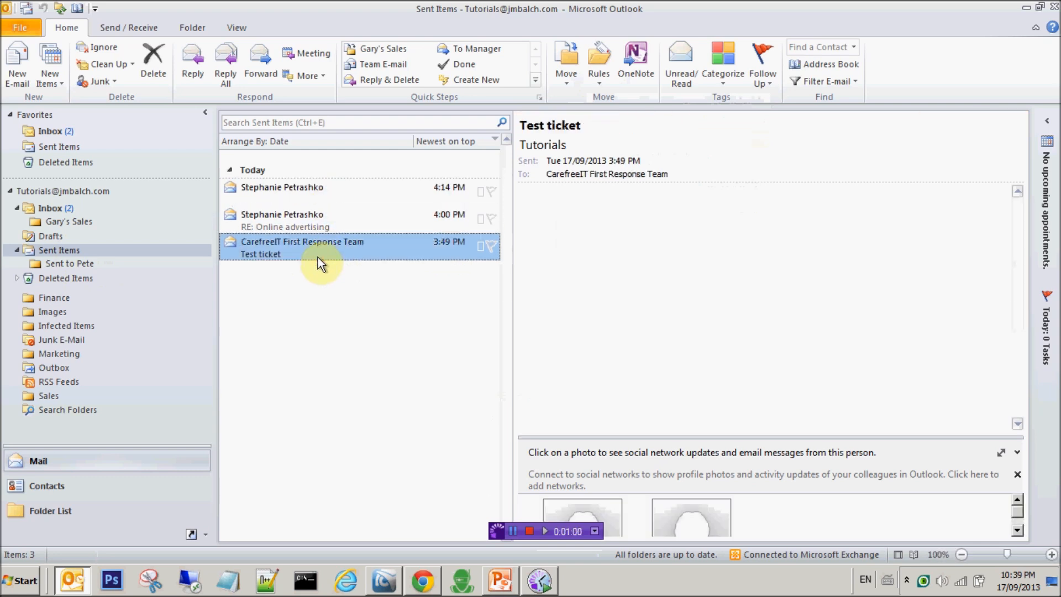
{"action": "left_click", "coordinate": [57, 263]}
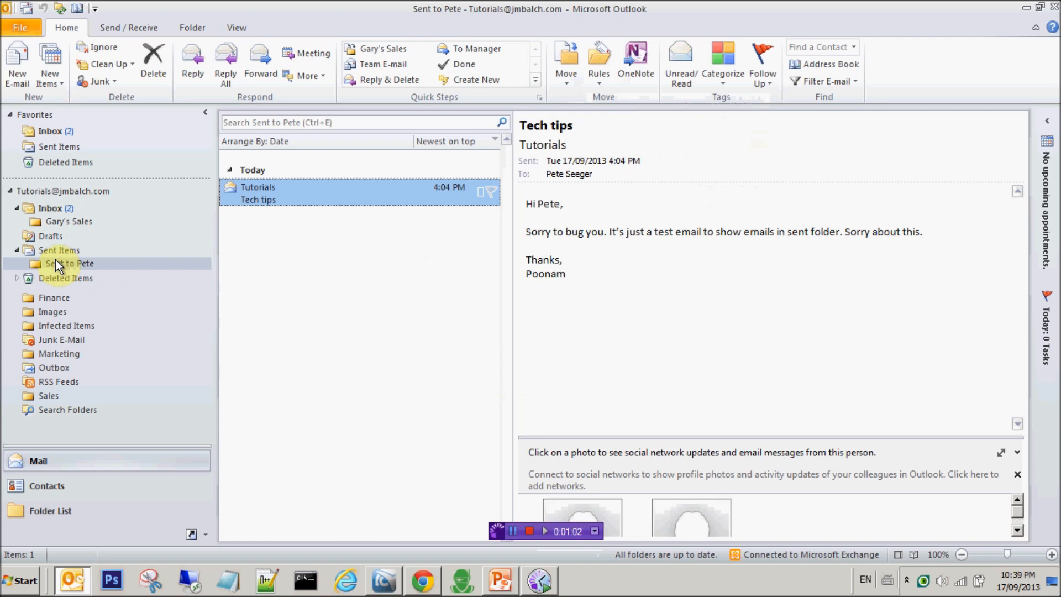
{"action": "left_click", "coordinate": [59, 250]}
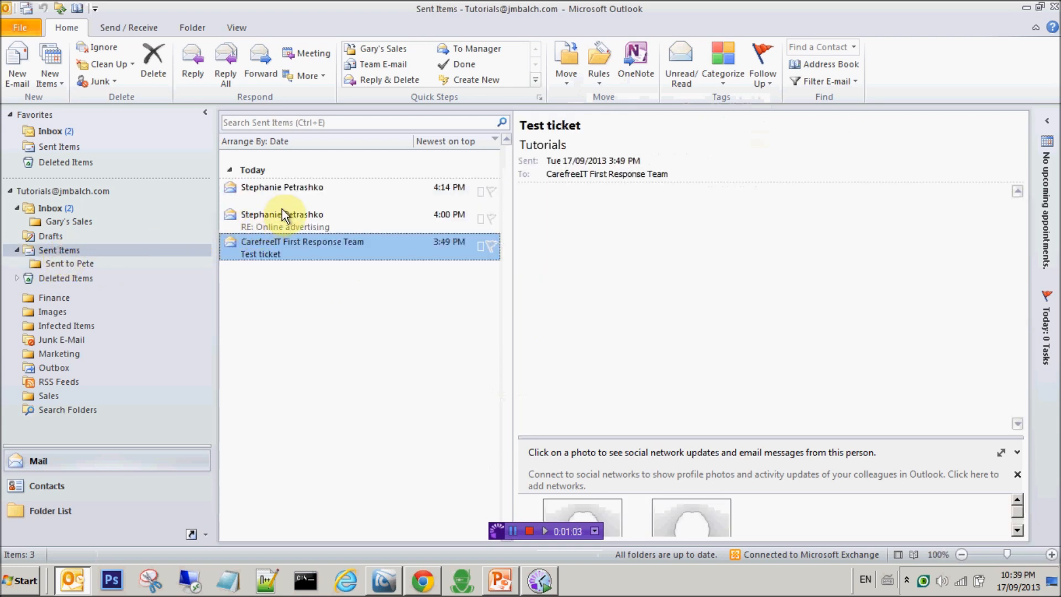
{"action": "left_click", "coordinate": [282, 209]}
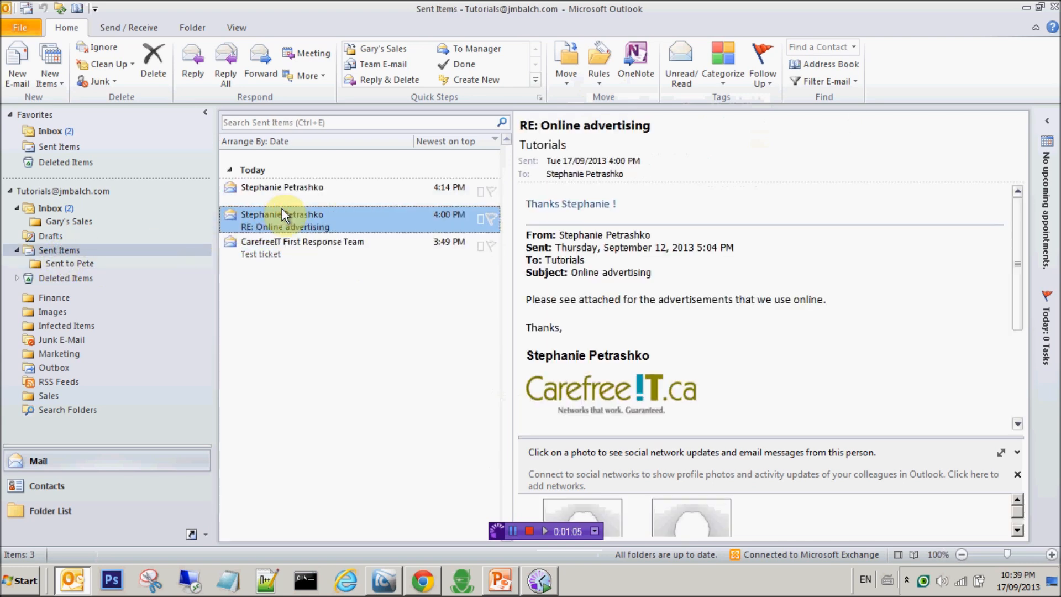
{"action": "left_click", "coordinate": [63, 249]}
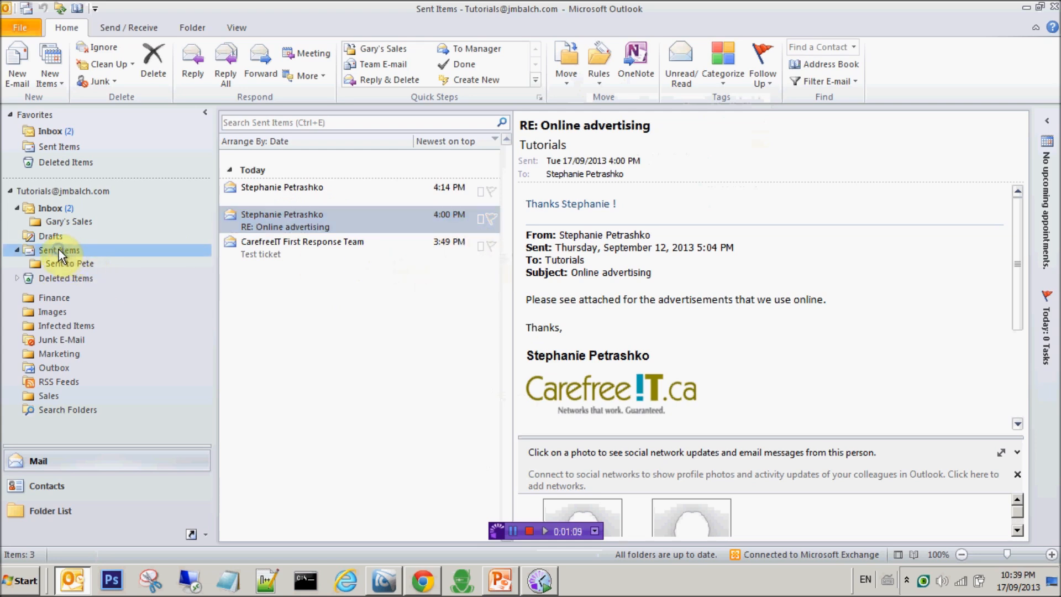
Create a subfolder named 'sent to Stephanie' under Sent Items and open it.
{"action": "right_click", "coordinate": [59, 249]}
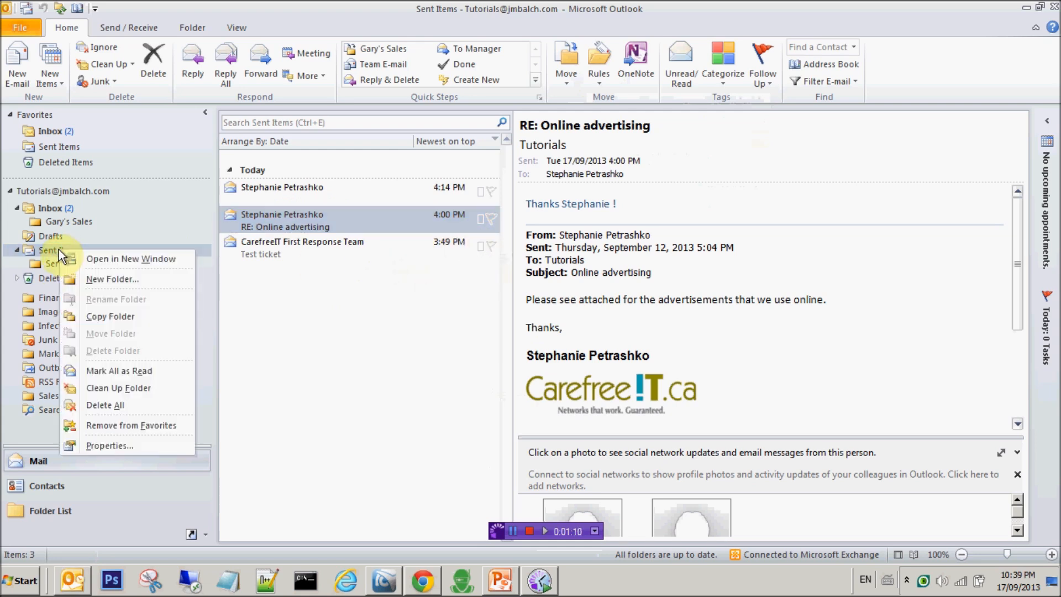
{"action": "left_click", "coordinate": [101, 281]}
{"action": "type", "text": "Stephanie's"}
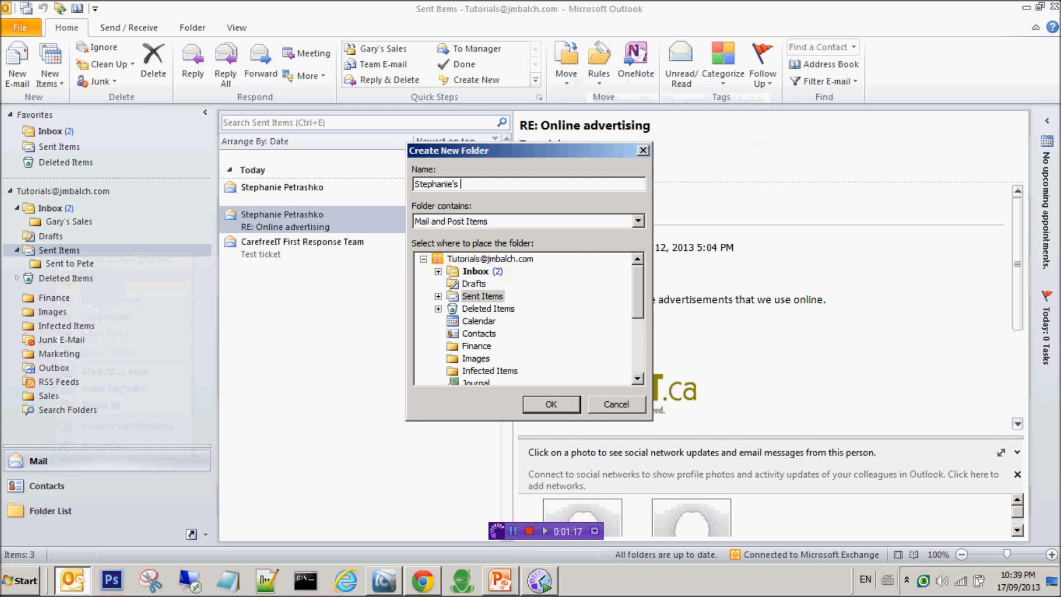
{"action": "key", "text": "BackSpace"}
{"action": "key", "text": "BackSpace"}
{"action": "key", "text": "BackSpace"}
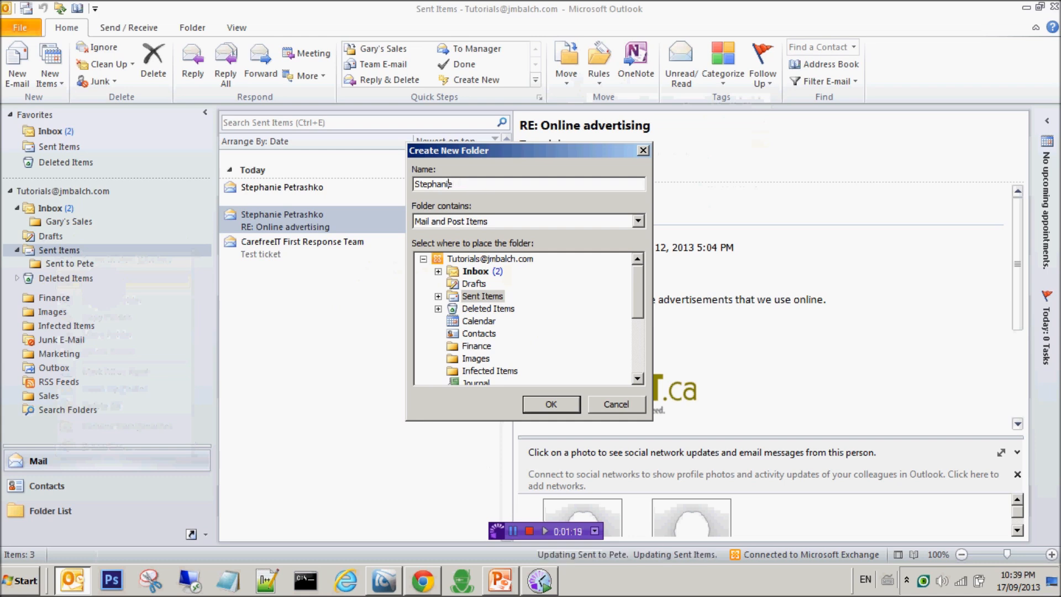
{"action": "key", "text": "Home"}
{"action": "type", "text": "sent to"}
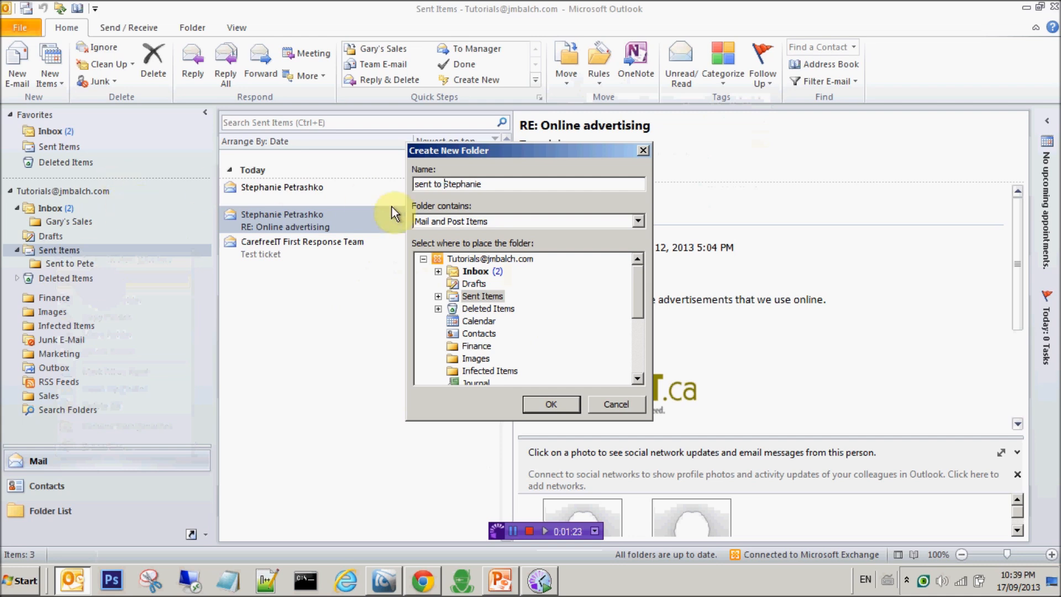
{"action": "left_click", "coordinate": [551, 404]}
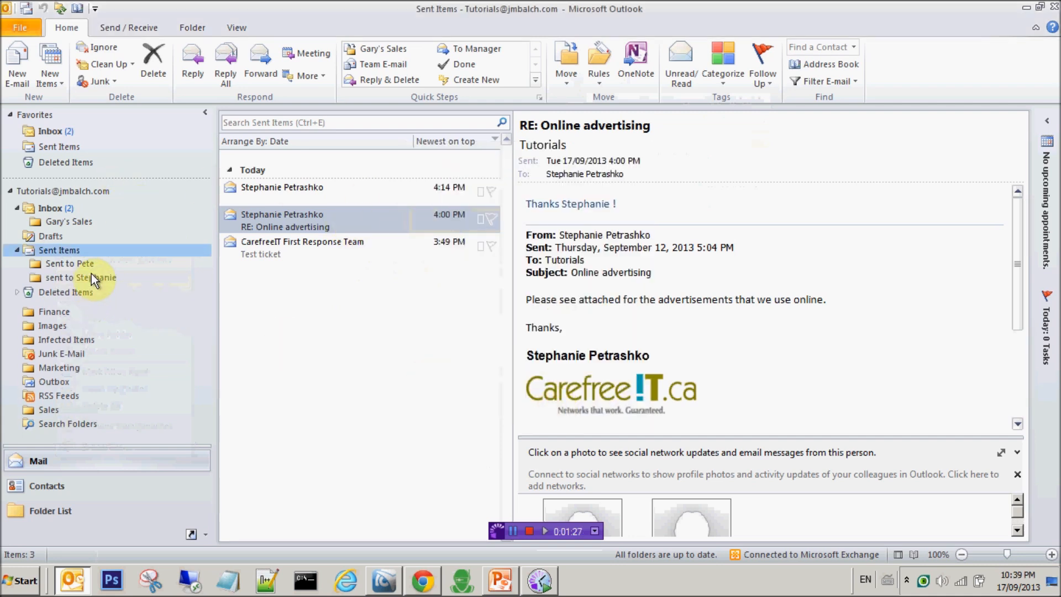
{"action": "left_click", "coordinate": [91, 276]}
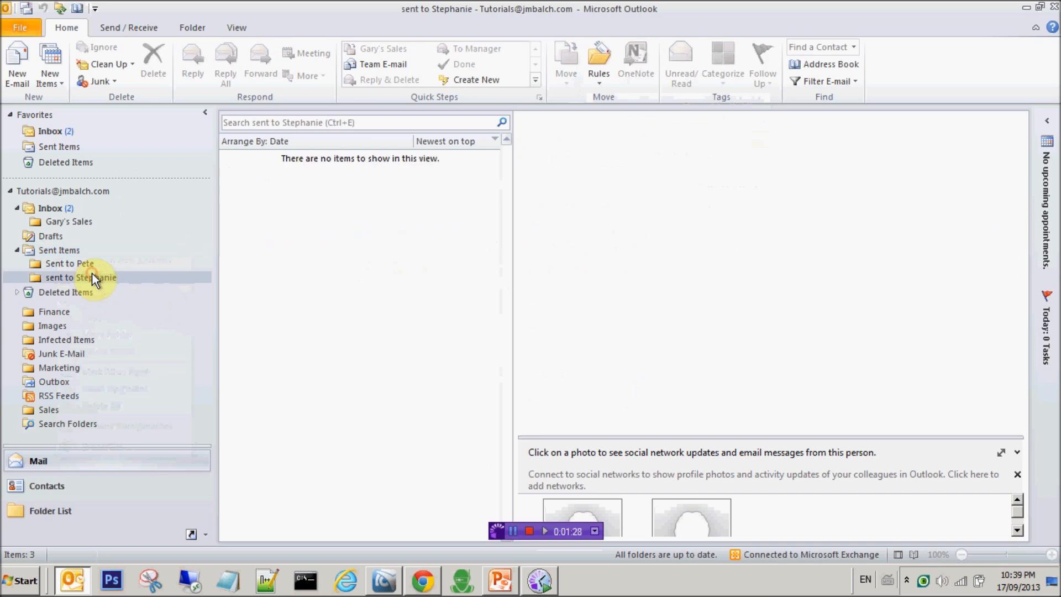
Back in Sent Items, create a Sent-to rule moving the message's recipient's mail into 'sent to Stephanie', and run it now.
{"action": "left_click", "coordinate": [71, 249]}
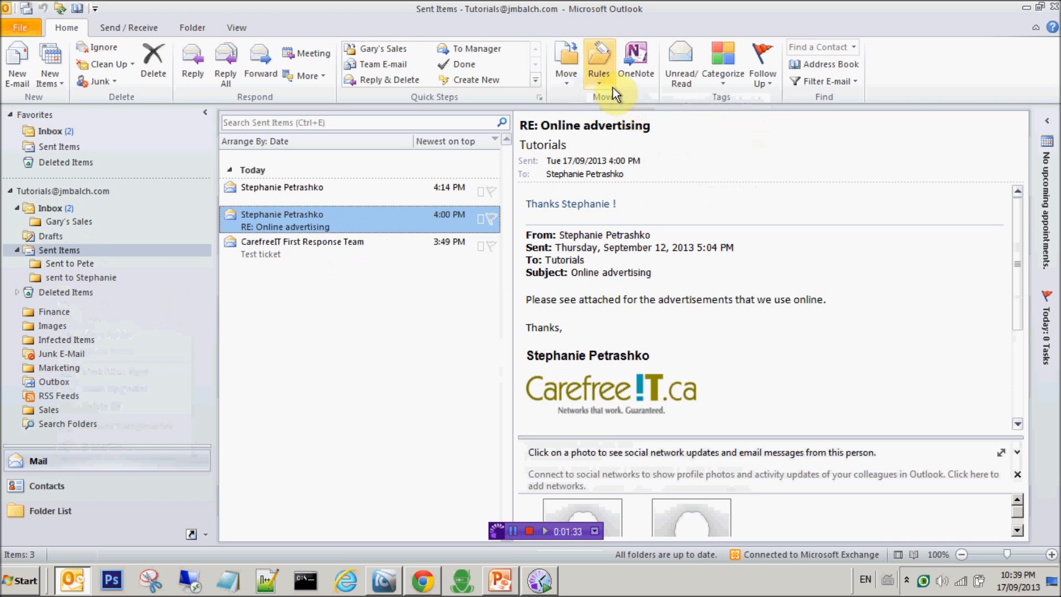
{"action": "left_click", "coordinate": [596, 75]}
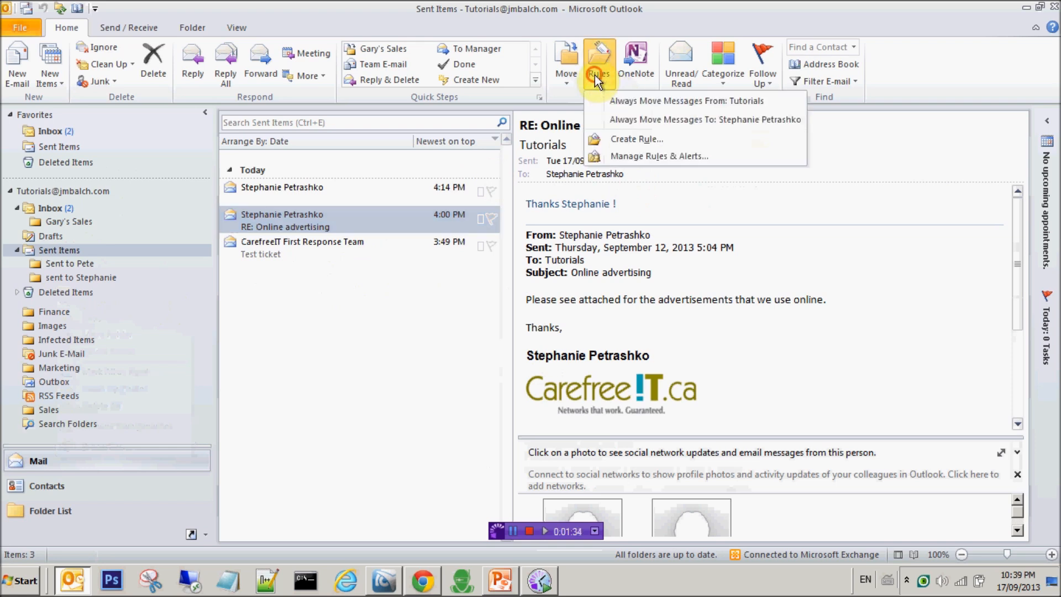
{"action": "left_click", "coordinate": [610, 138]}
{"action": "left_click", "coordinate": [381, 257]}
{"action": "left_click", "coordinate": [400, 343]}
{"action": "left_click", "coordinate": [620, 339]}
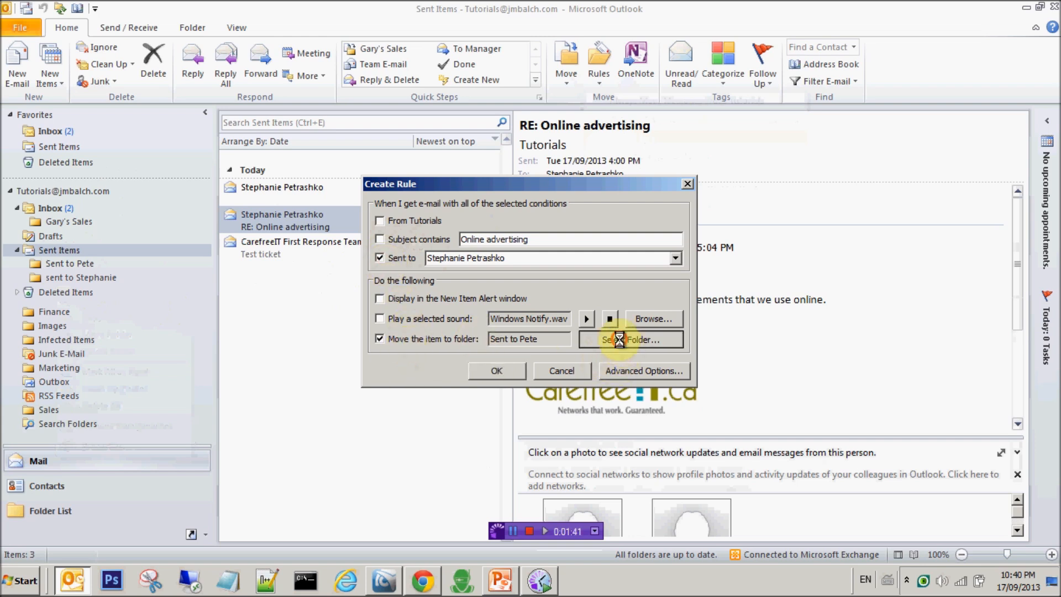
{"action": "left_click", "coordinate": [507, 288]}
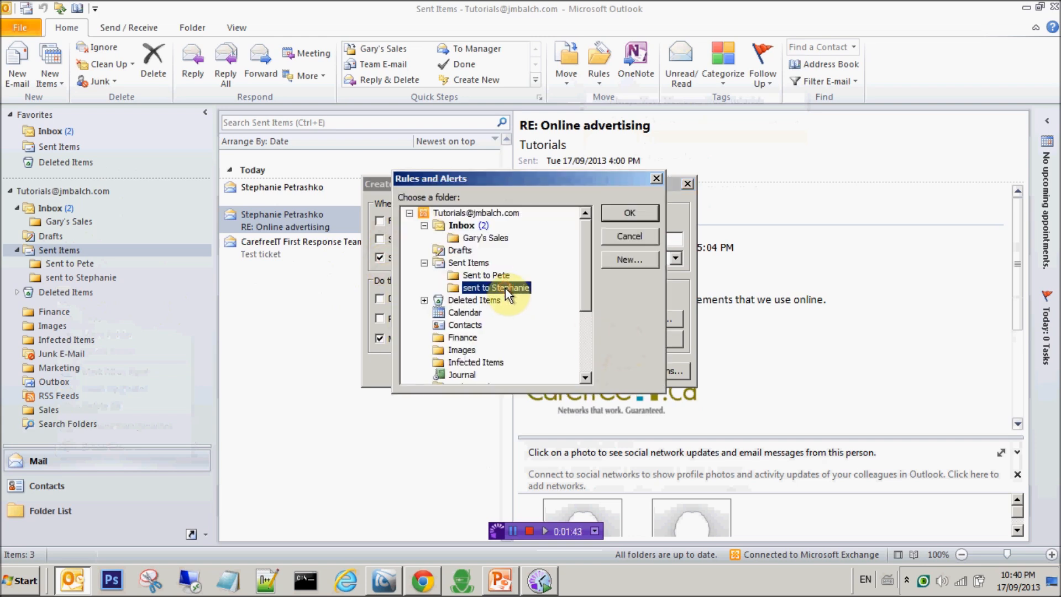
{"action": "left_click", "coordinate": [630, 213]}
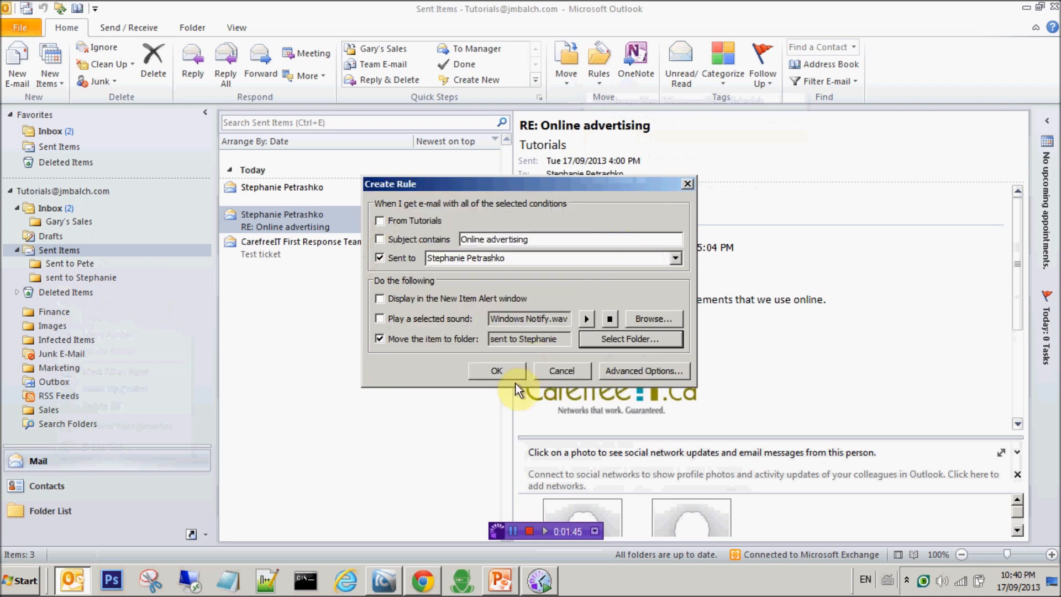
{"action": "left_click", "coordinate": [503, 374]}
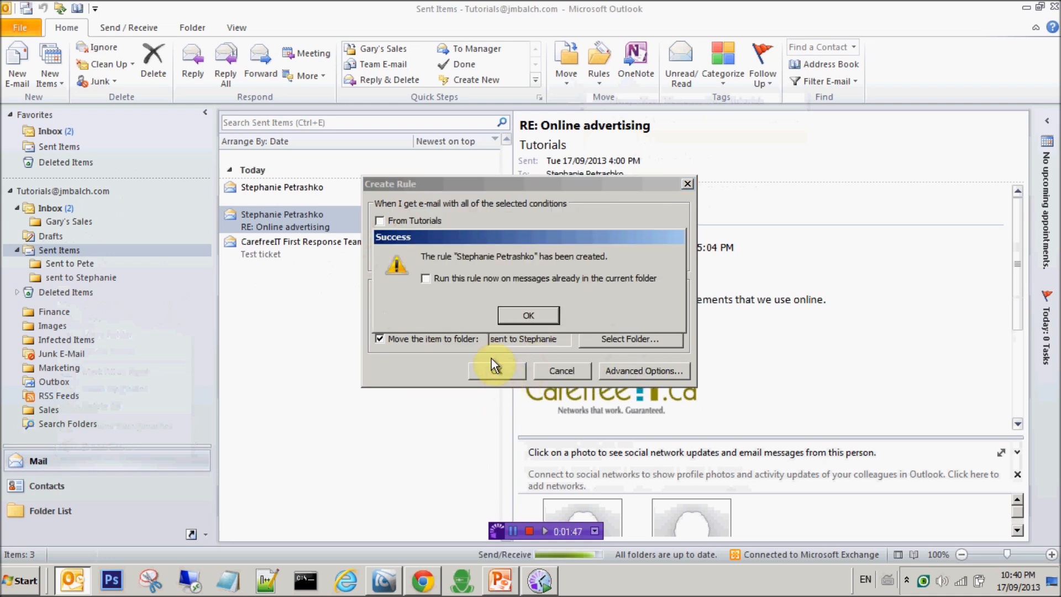
{"action": "left_click", "coordinate": [455, 277]}
{"action": "left_click", "coordinate": [530, 315]}
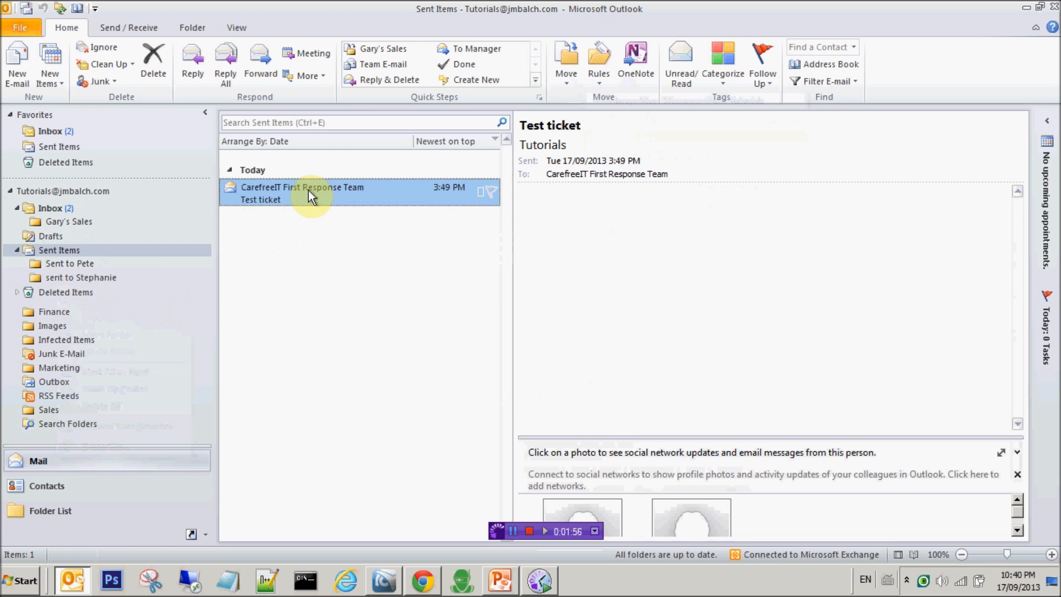
Check the Sent to Pete and sent to Stephanie folders for the moved messages.
{"action": "left_click", "coordinate": [70, 269]}
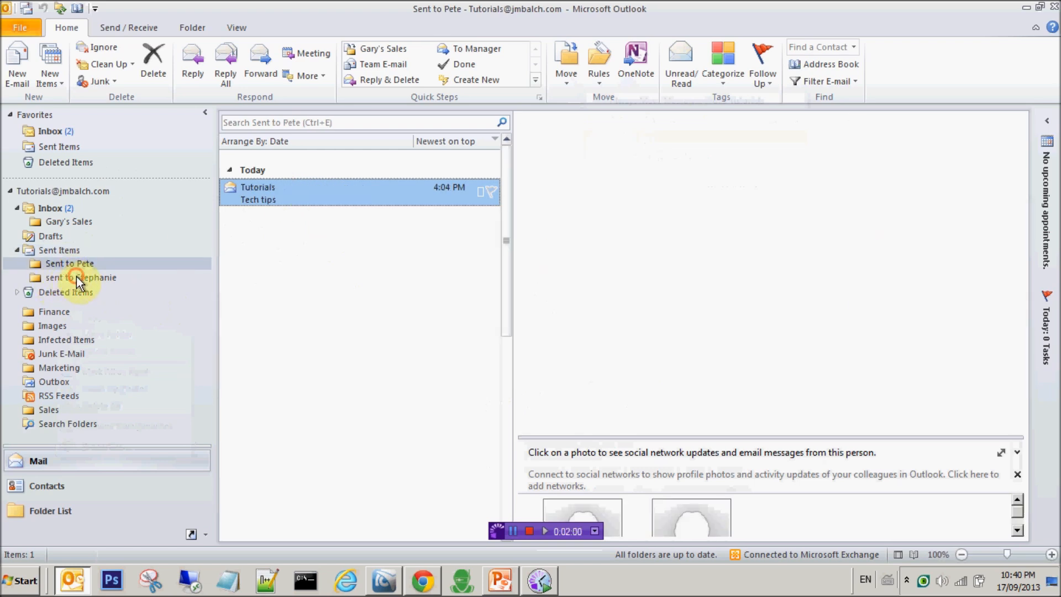
{"action": "left_click", "coordinate": [77, 276]}
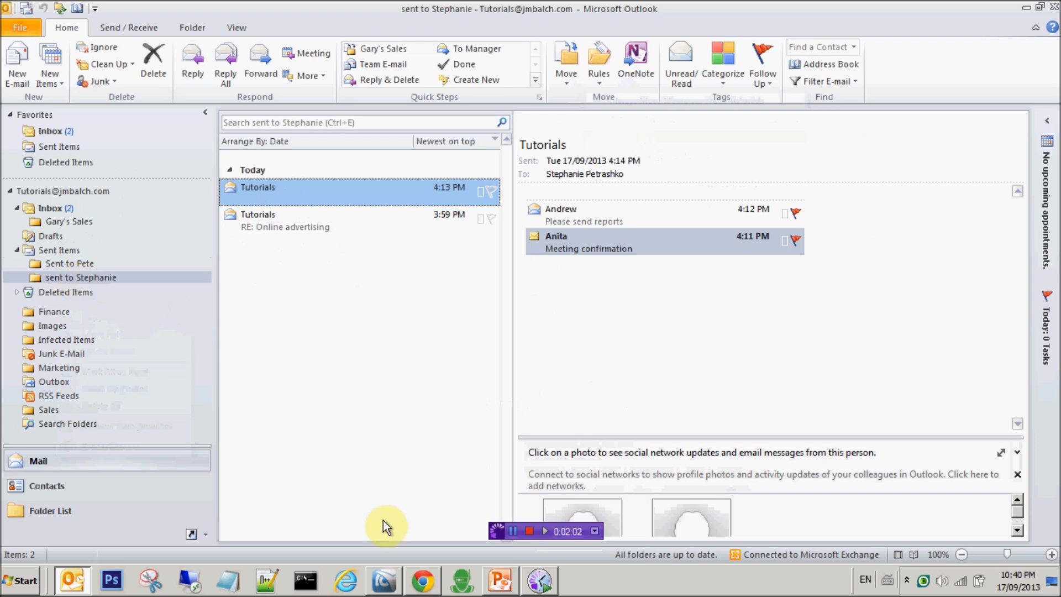
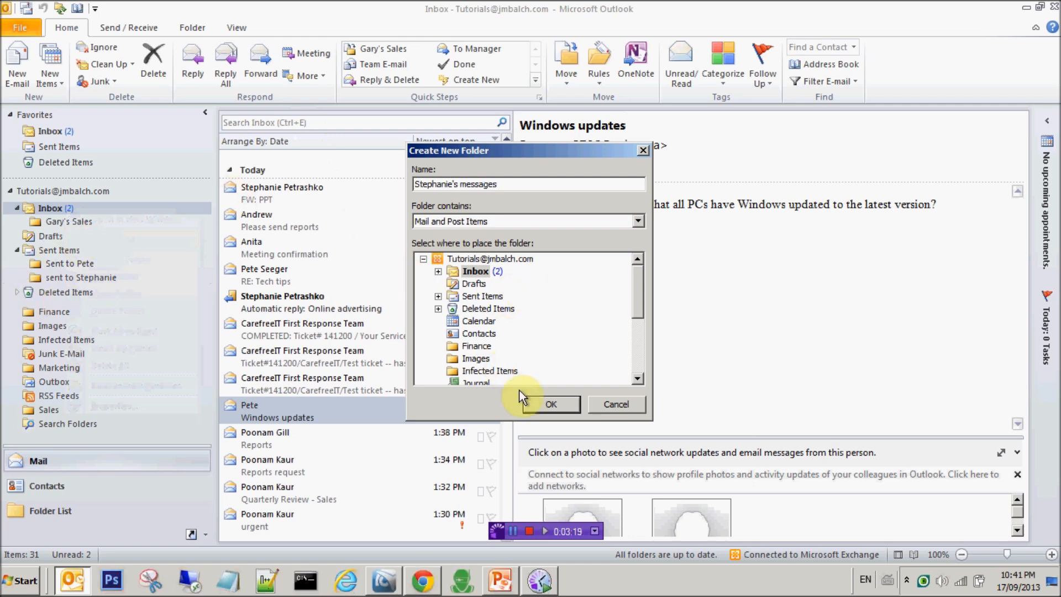
Create the Stephanie's messages folder in Inbox, then check the Gary's Sales folder and the new one.
{"action": "left_click", "coordinate": [551, 404]}
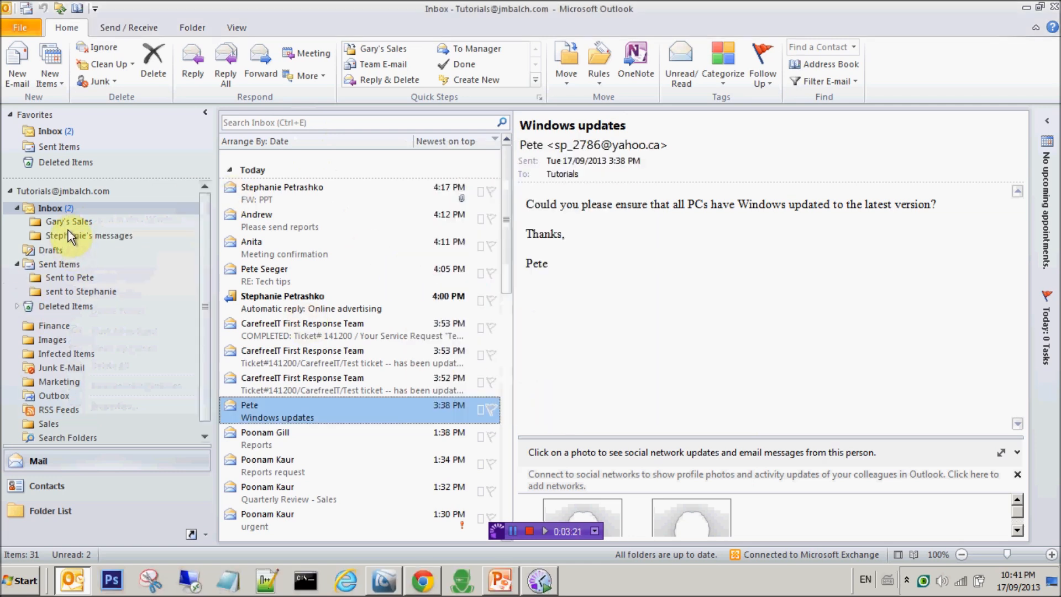
{"action": "left_click", "coordinate": [72, 221]}
{"action": "left_click", "coordinate": [81, 234]}
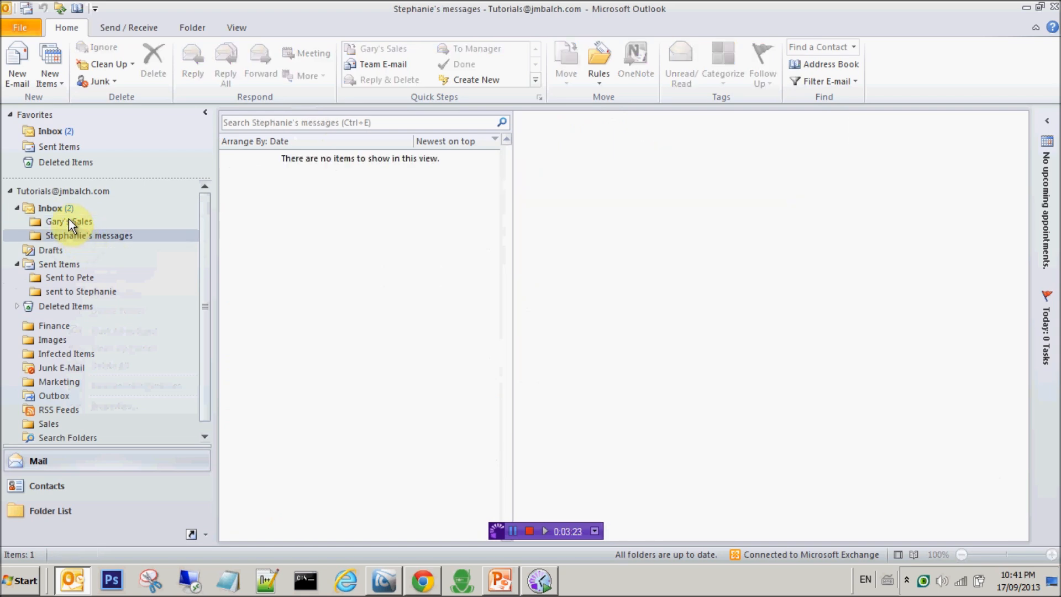
{"action": "left_click", "coordinate": [64, 207]}
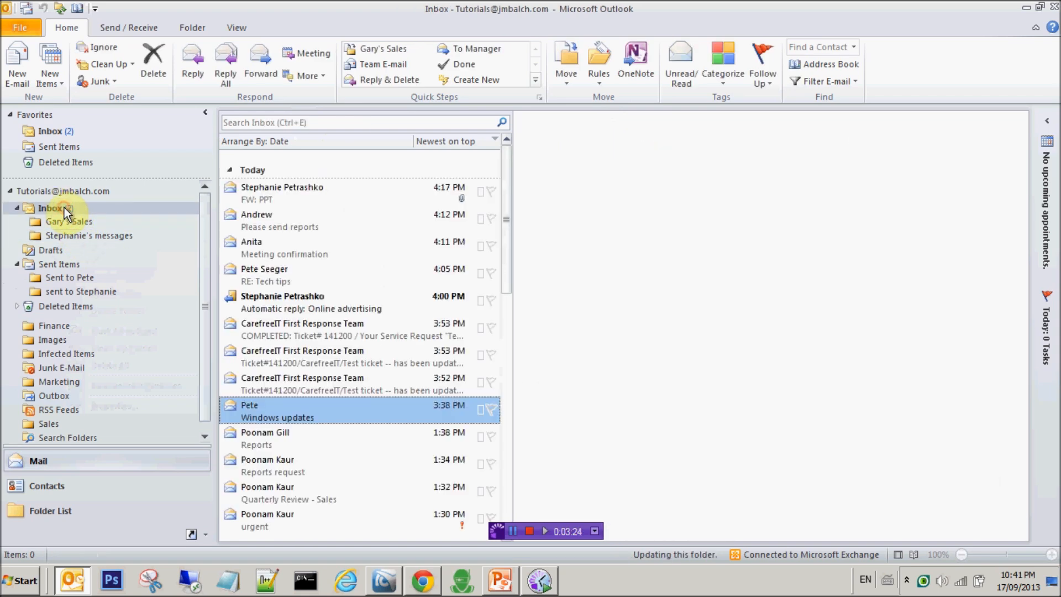
From the FW: PPT message, create a From rule moving its sender's mail into Stephanie's messages; run it now.
{"action": "left_click", "coordinate": [305, 192]}
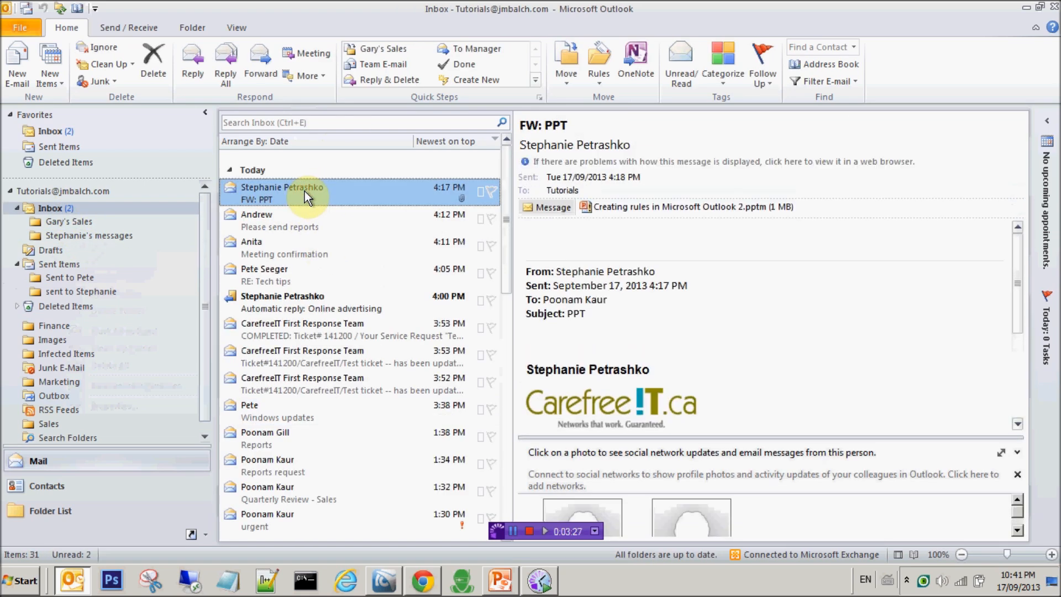
{"action": "left_click", "coordinate": [596, 78]}
{"action": "left_click", "coordinate": [607, 120]}
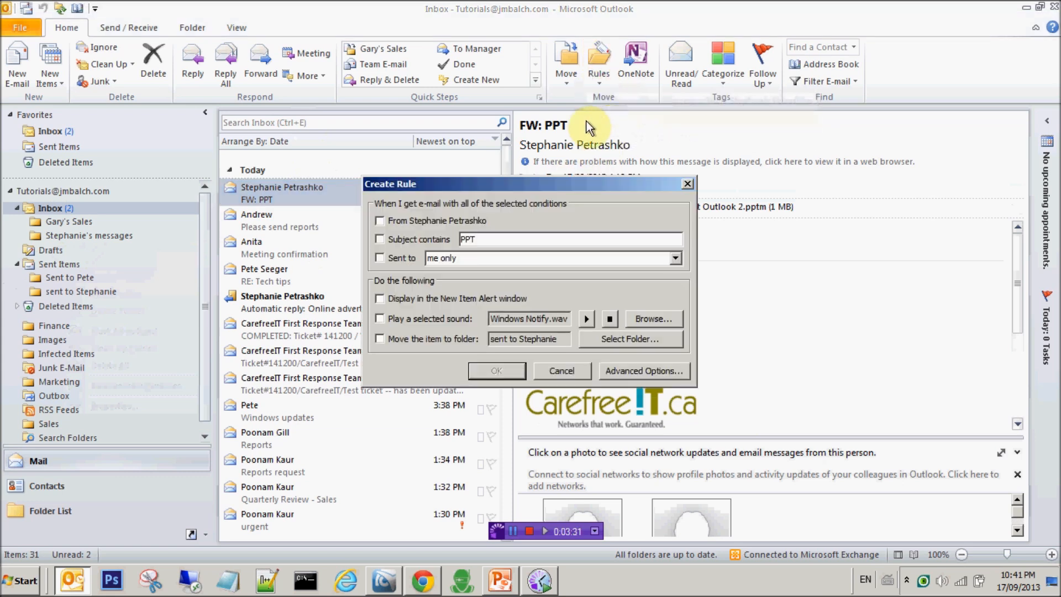
{"action": "left_click", "coordinate": [417, 222]}
{"action": "left_click", "coordinate": [380, 339]}
{"action": "left_click", "coordinate": [631, 338]}
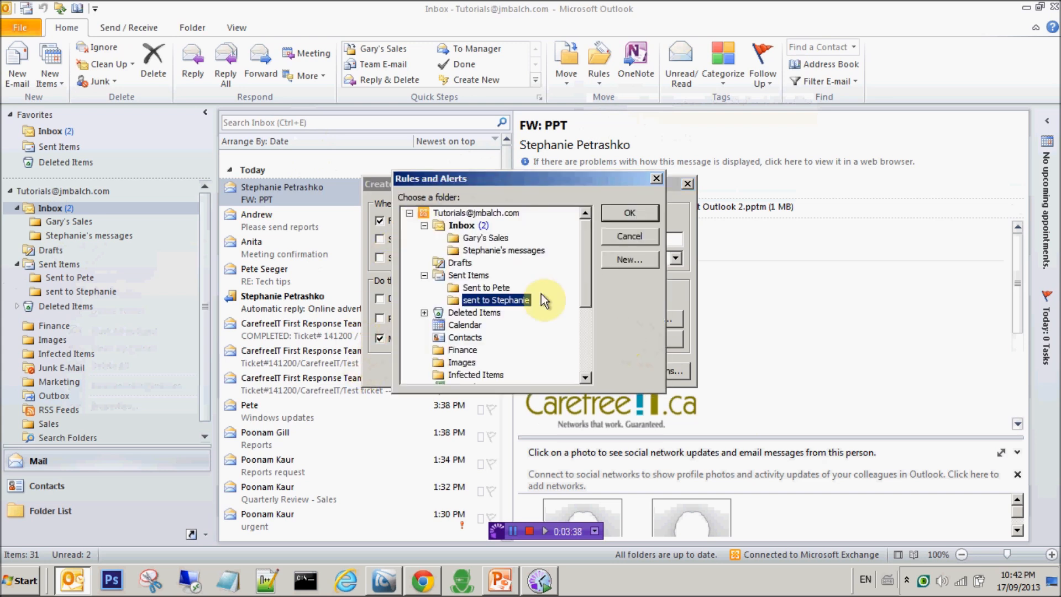
{"action": "left_click", "coordinate": [487, 250]}
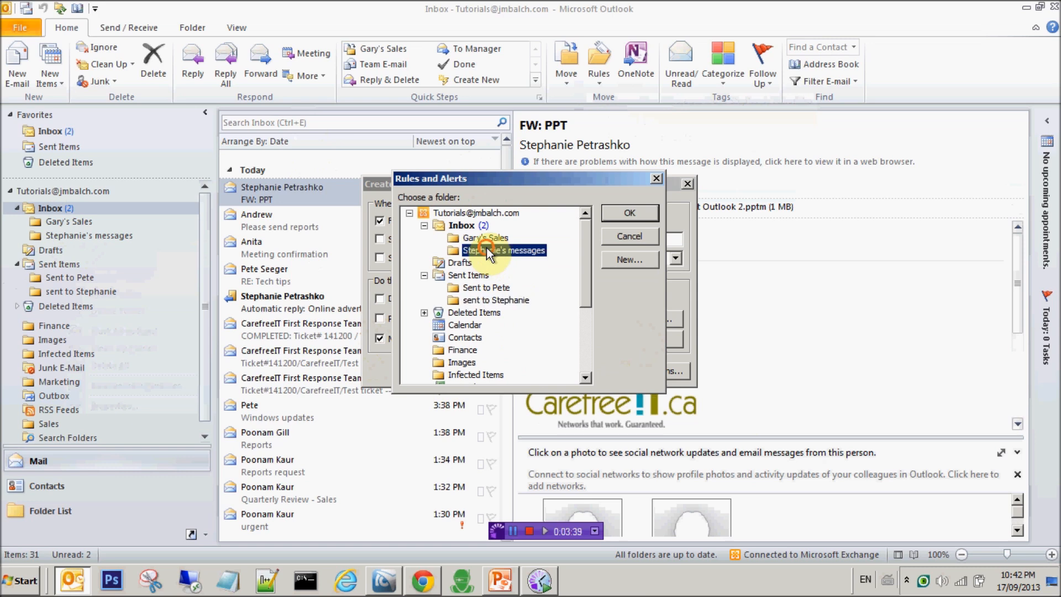
{"action": "left_click", "coordinate": [621, 215]}
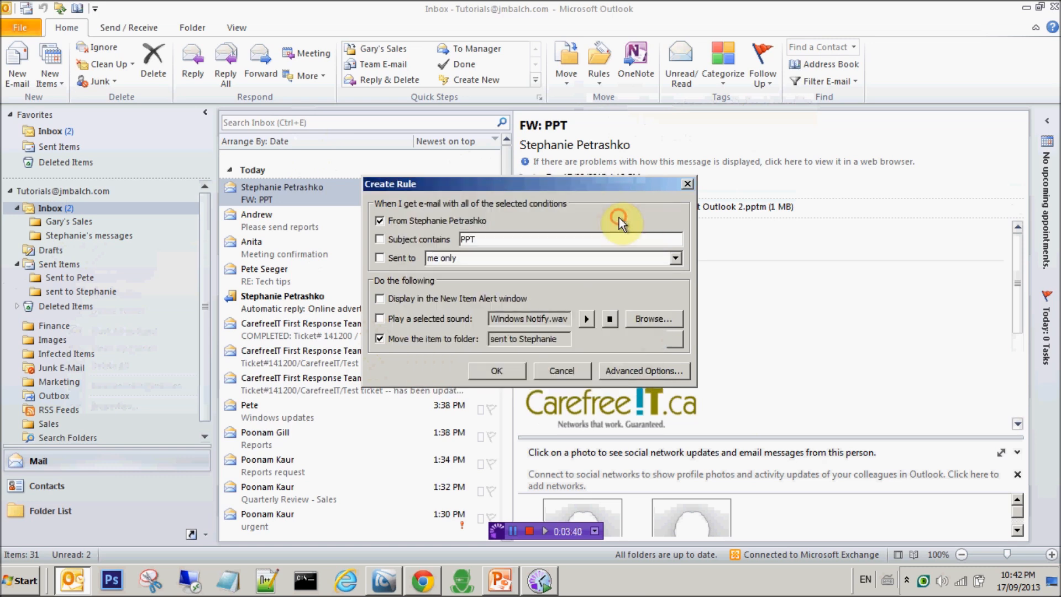
{"action": "left_click", "coordinate": [497, 368]}
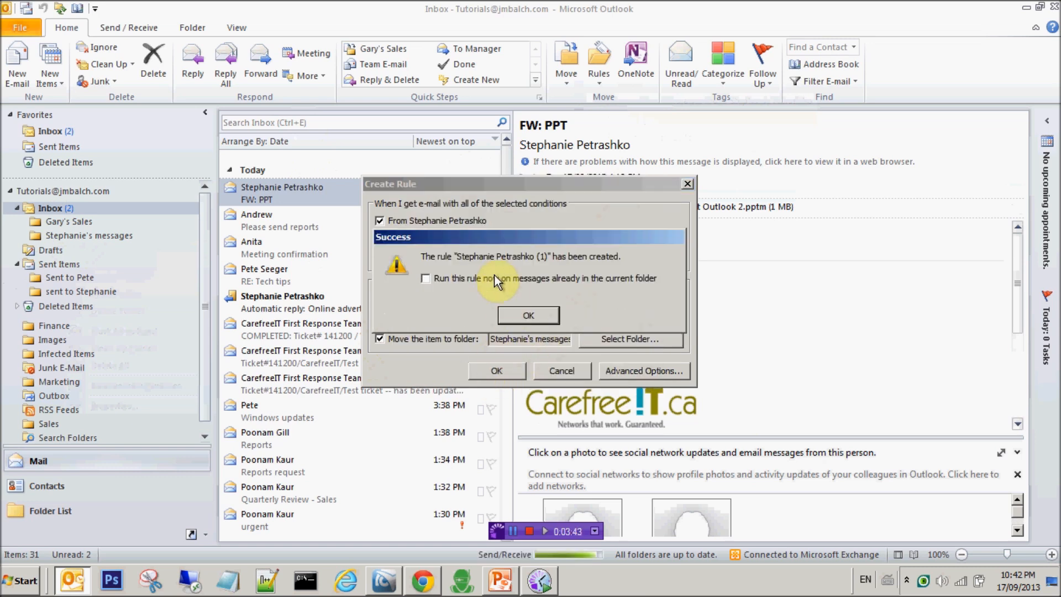
{"action": "left_click", "coordinate": [489, 276]}
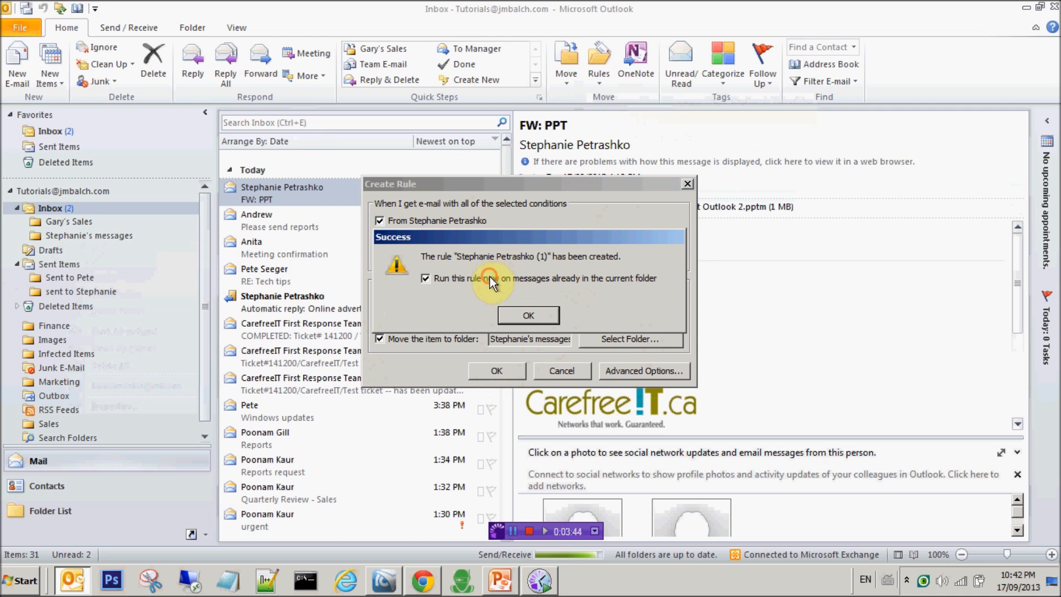
{"action": "left_click", "coordinate": [520, 315]}
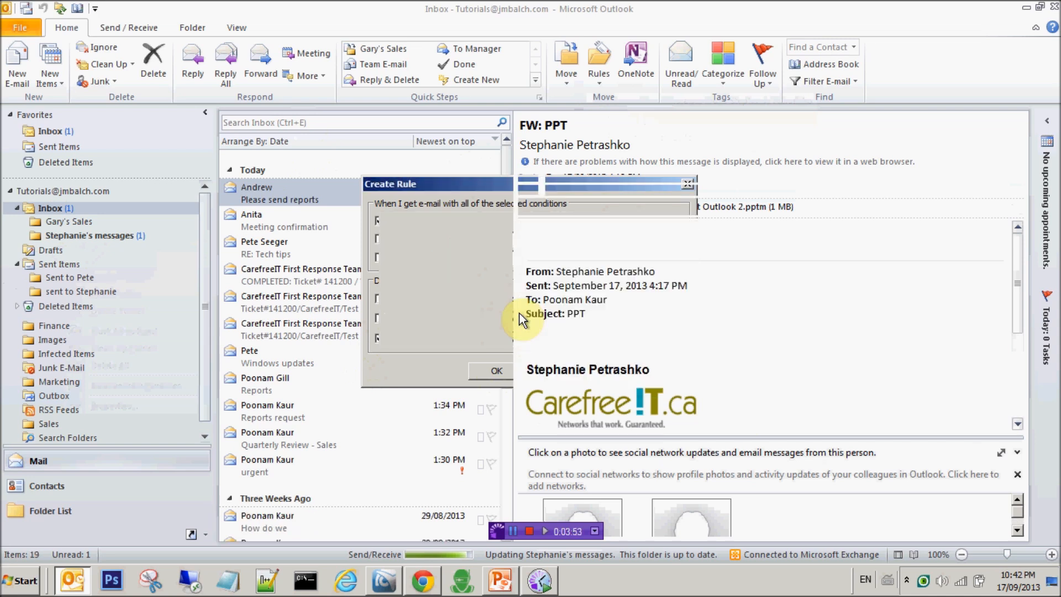
Open Stephanie's messages to see the contact's moved mail, from today back to last month.
{"action": "left_click", "coordinate": [112, 237]}
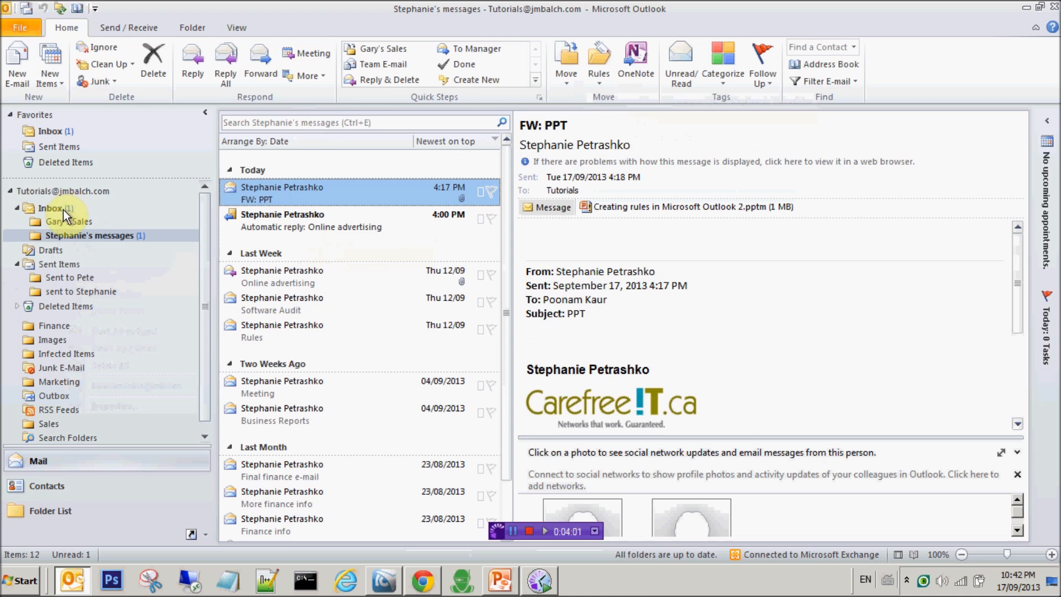
{"action": "left_click", "coordinate": [74, 235]}
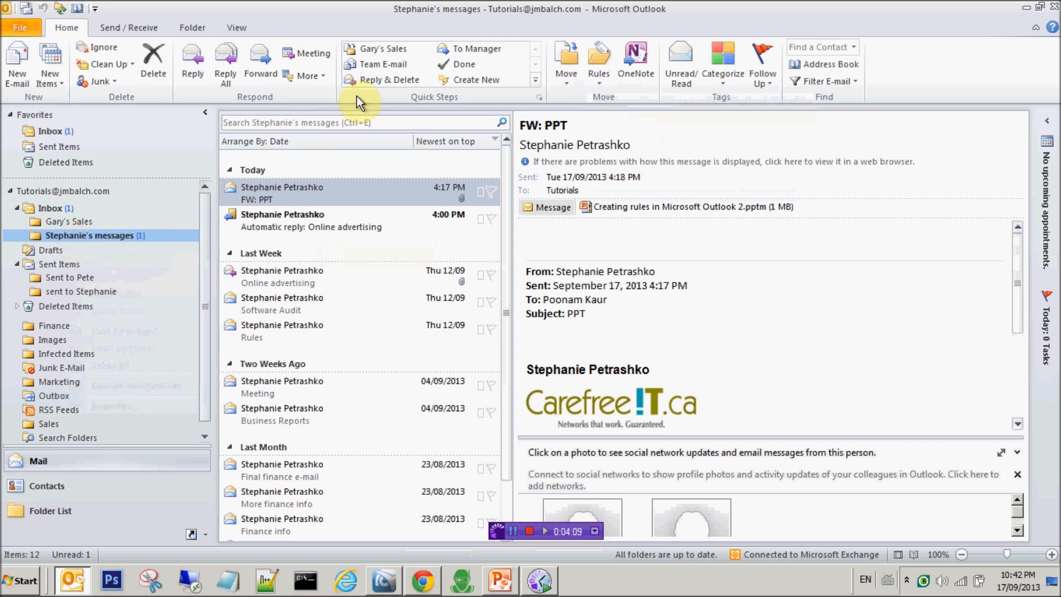
Open Manage Rules & Alerts and select the contact's (1) rule to inspect its sender condition.
{"action": "left_click", "coordinate": [600, 73]}
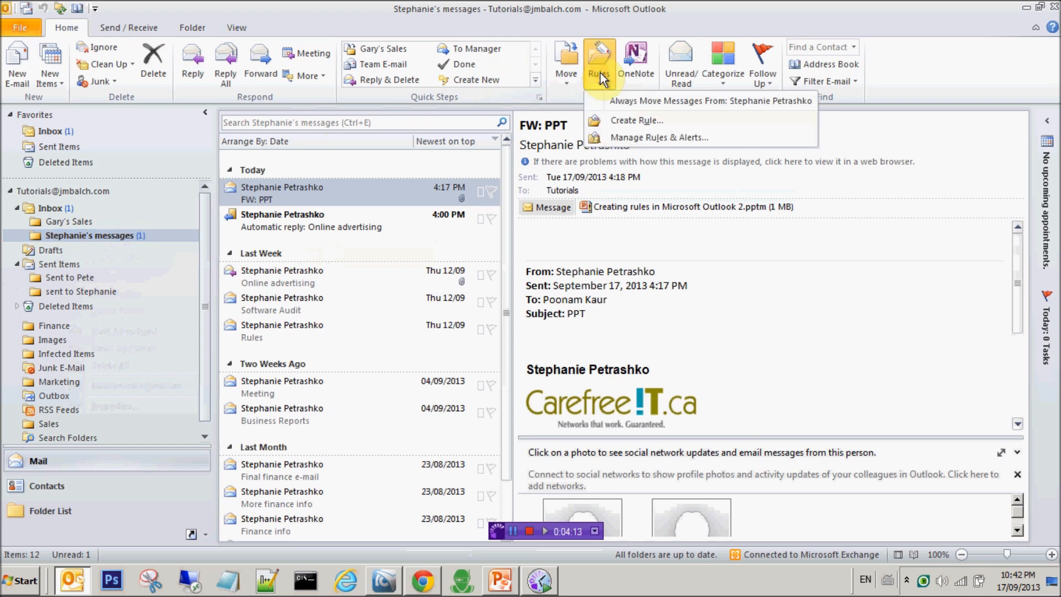
{"action": "left_click", "coordinate": [626, 137]}
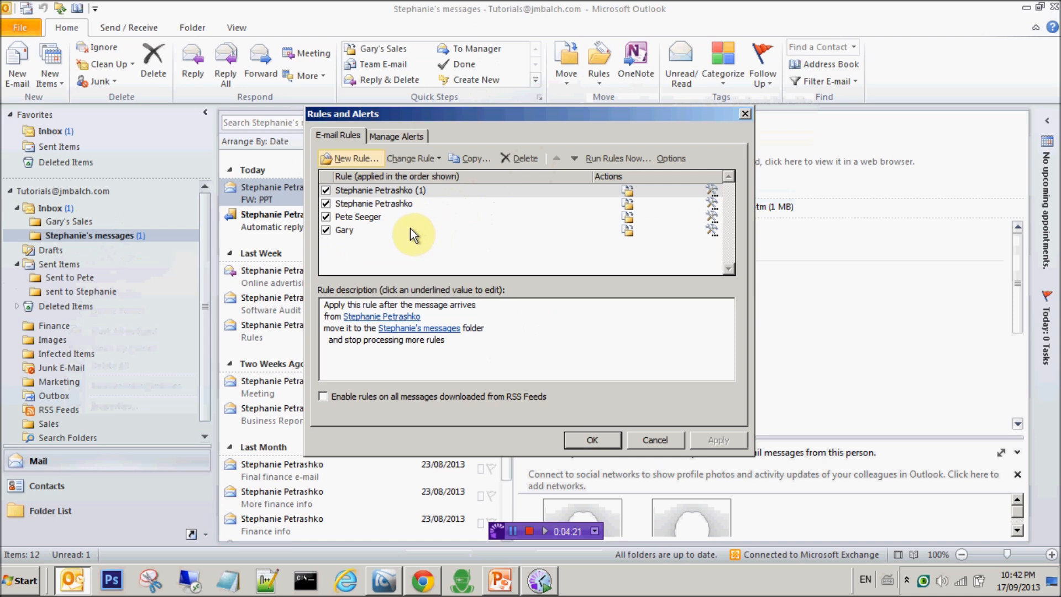
{"action": "left_click", "coordinate": [396, 190]}
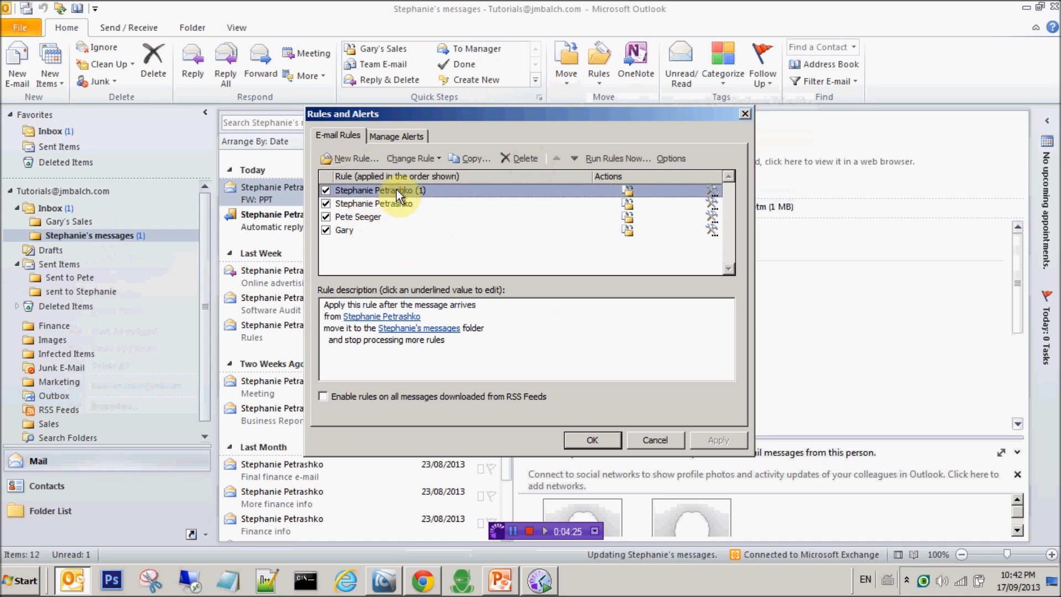
{"action": "left_click", "coordinate": [352, 318]}
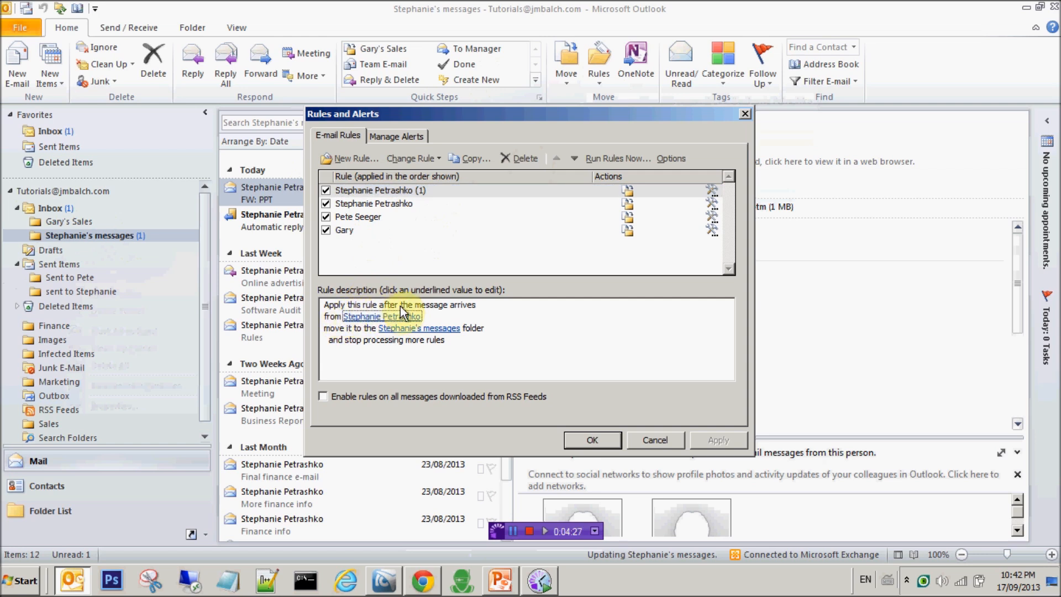
{"action": "left_click", "coordinate": [346, 317]}
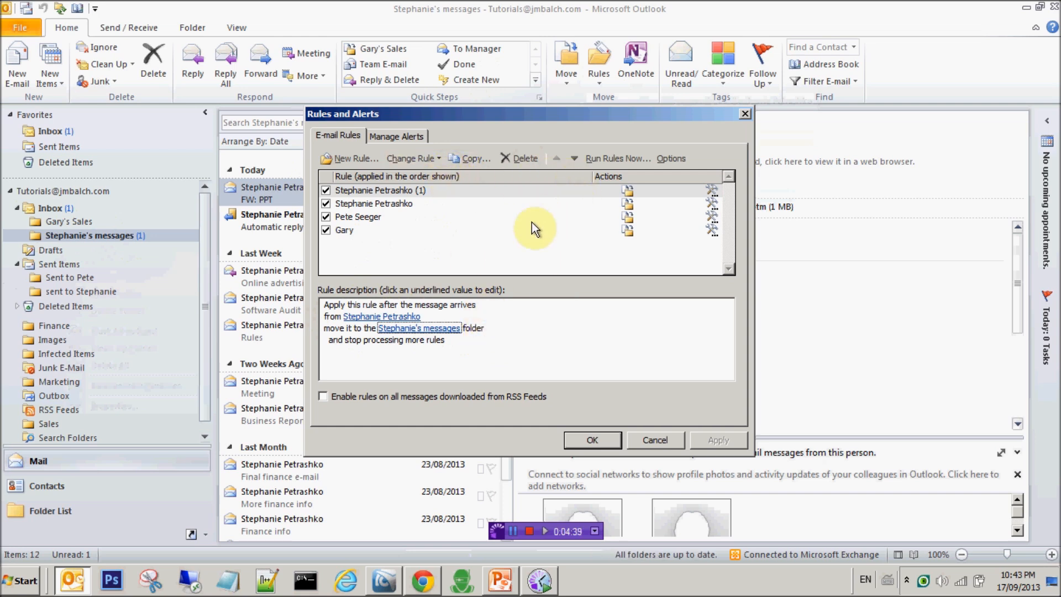
Edit the contact's (1) rule to also display a Desktop Alert, then finish the wizard.
{"action": "left_click", "coordinate": [434, 189]}
{"action": "double_click", "coordinate": [434, 189]}
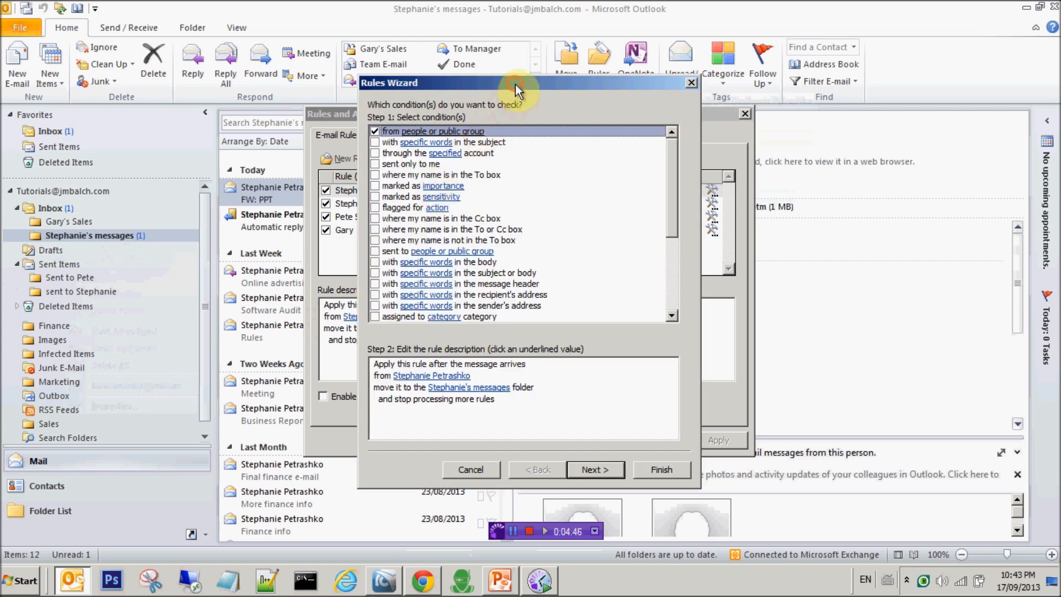
{"action": "left_click_drag", "start_coordinate": [516, 85], "coordinate": [886, 100]}
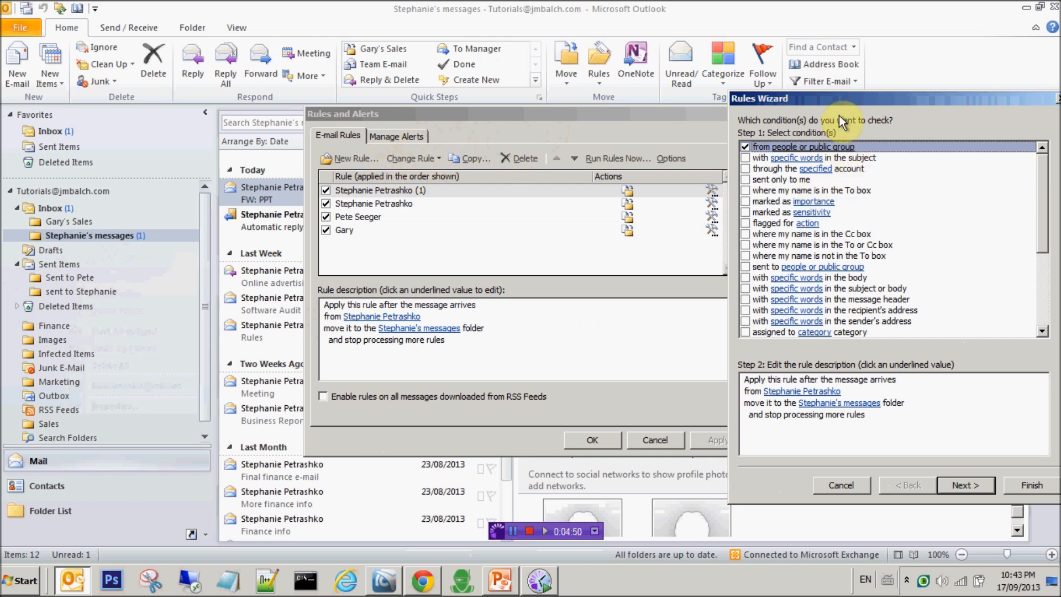
{"action": "left_click_drag", "start_coordinate": [831, 99], "coordinate": [522, 67]}
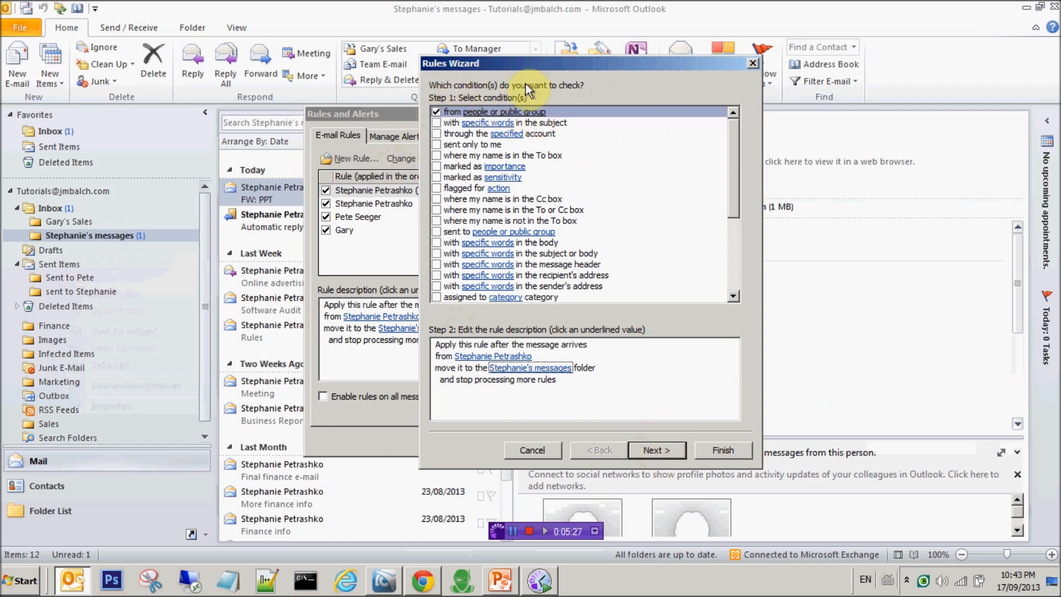
{"action": "left_click", "coordinate": [657, 452]}
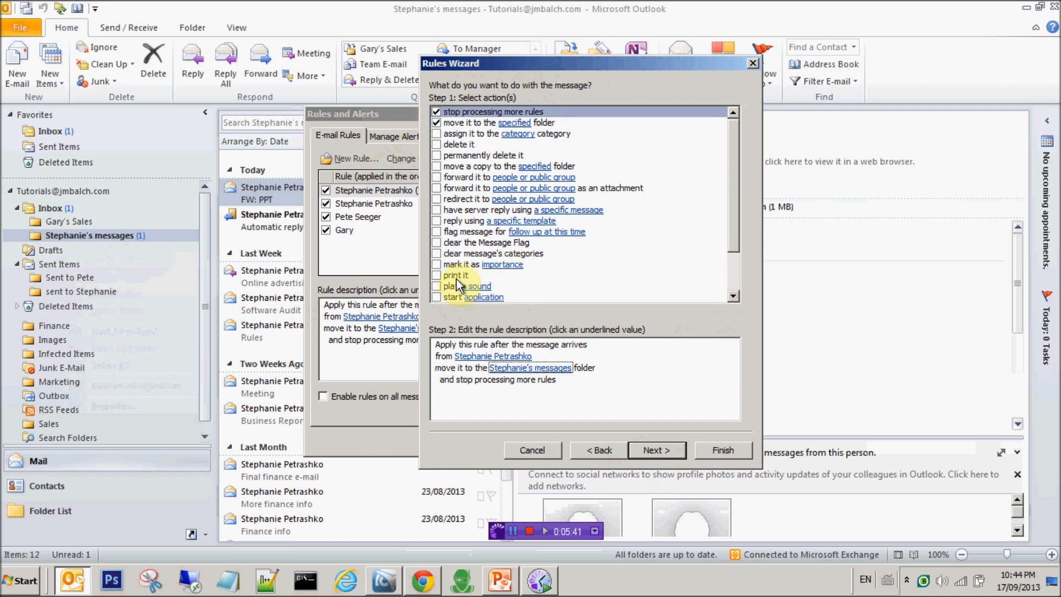
{"action": "left_click", "coordinate": [438, 286]}
{"action": "left_click", "coordinate": [437, 287]}
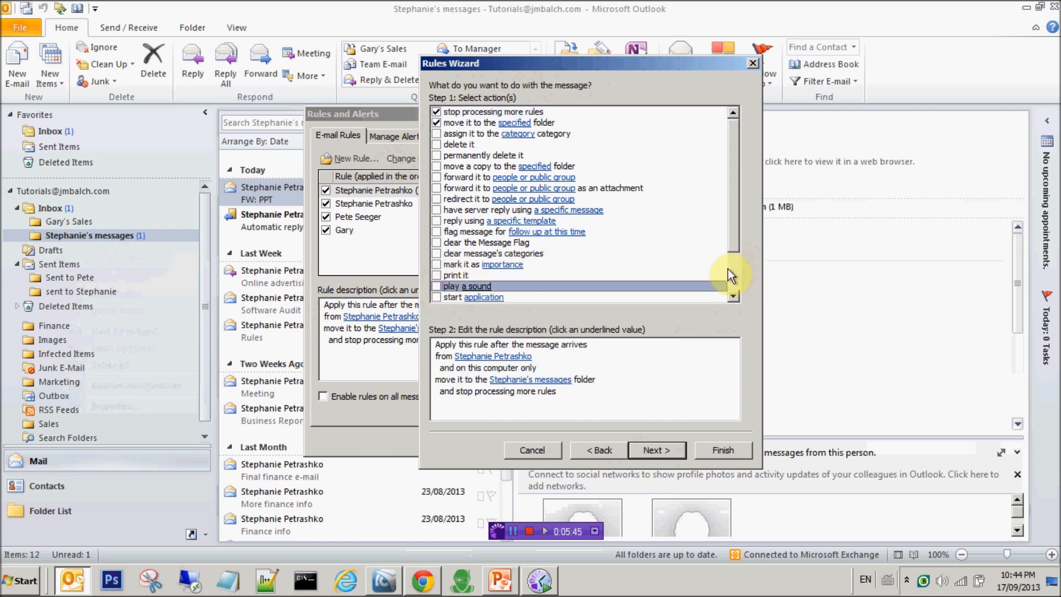
{"action": "left_click", "coordinate": [734, 277]}
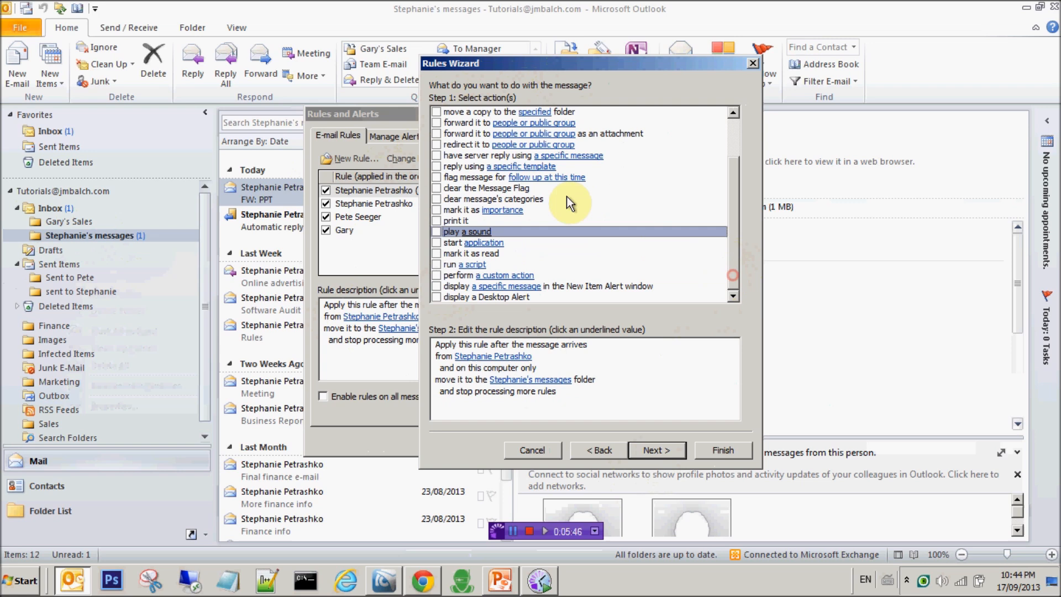
{"action": "left_click", "coordinate": [437, 297]}
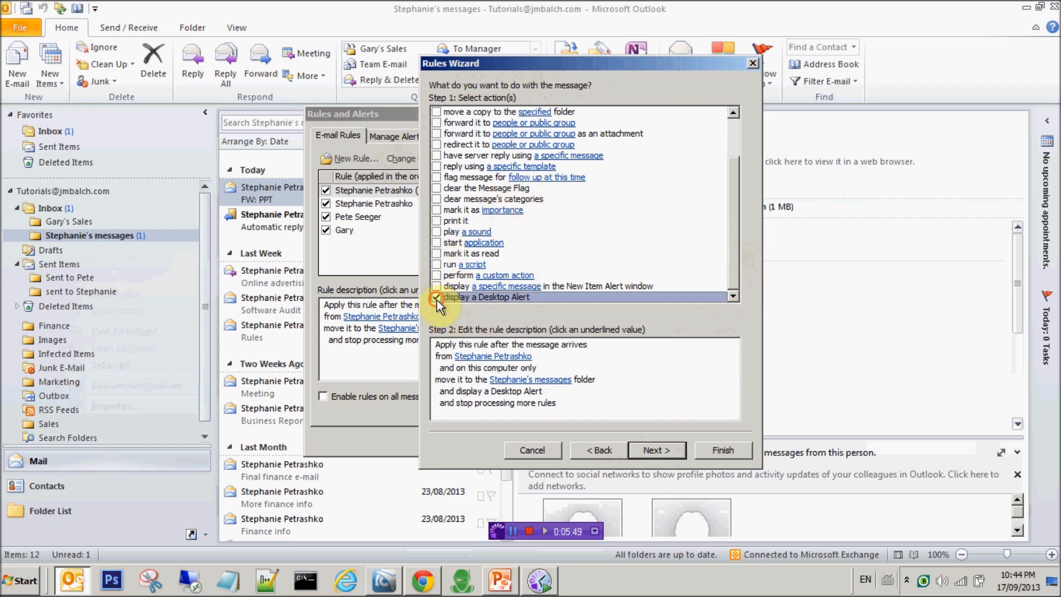
{"action": "left_click", "coordinate": [659, 451]}
{"action": "left_click", "coordinate": [659, 451]}
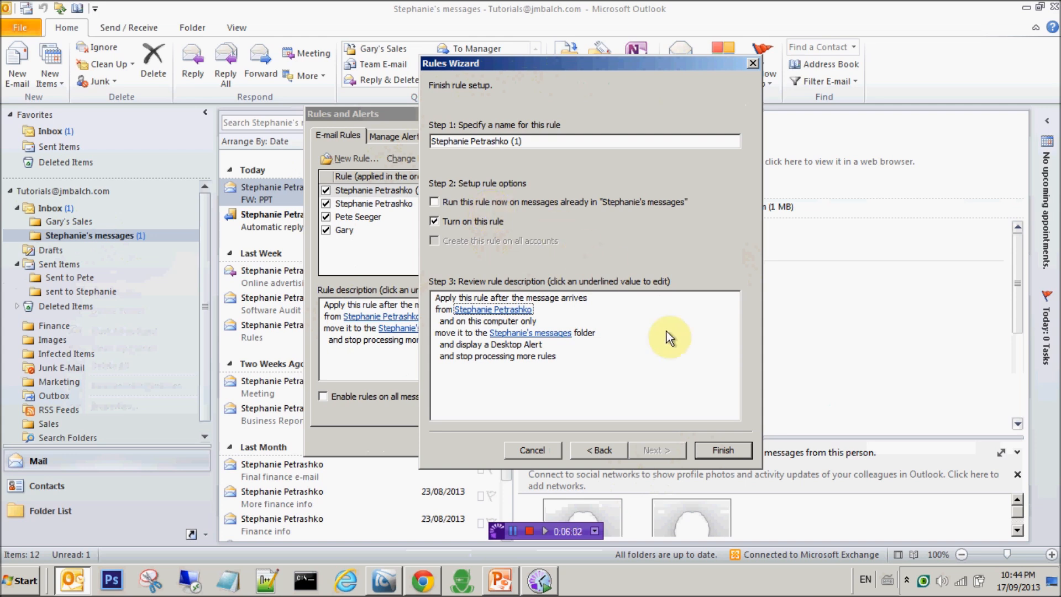
{"action": "left_click", "coordinate": [736, 448]}
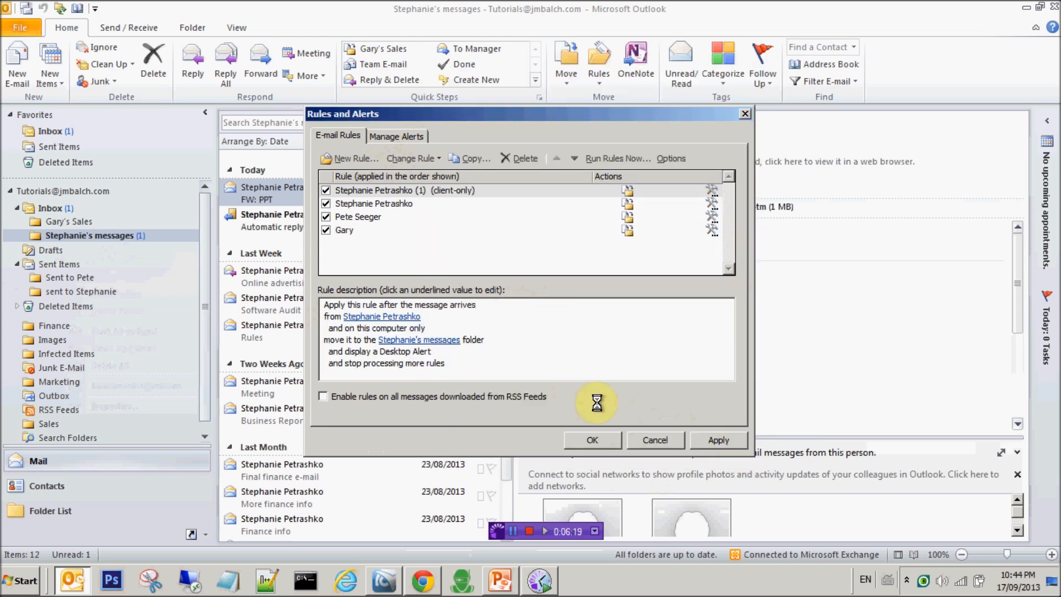
Save the rule changes with OK, closing the Rules and Alerts dialog.
{"action": "left_click", "coordinate": [599, 439]}
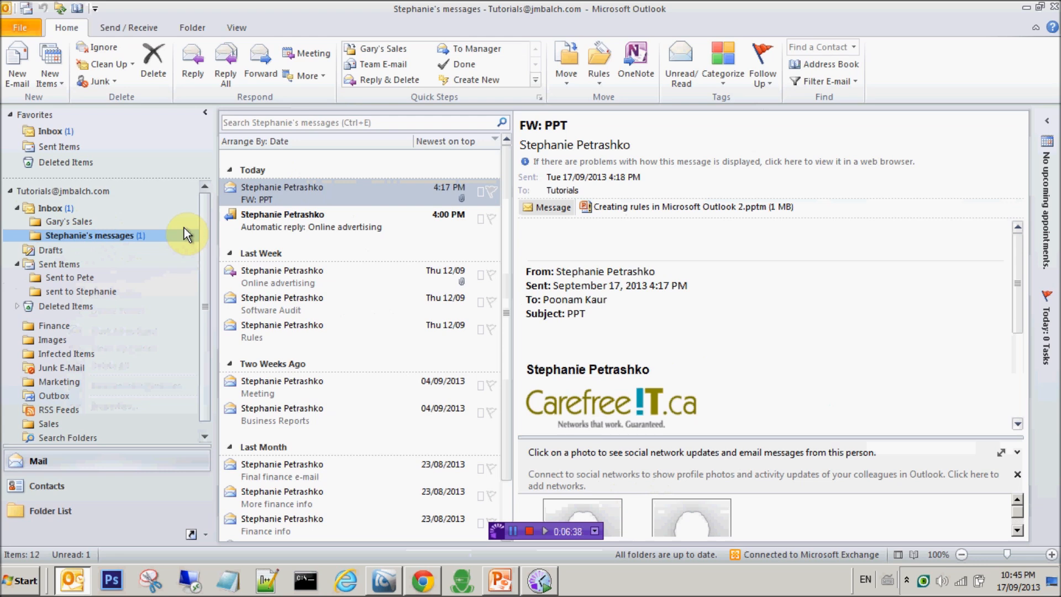
Preview the Rules, Software Audit and Online advertising messages in Stephanie's messages.
{"action": "left_click", "coordinate": [314, 325]}
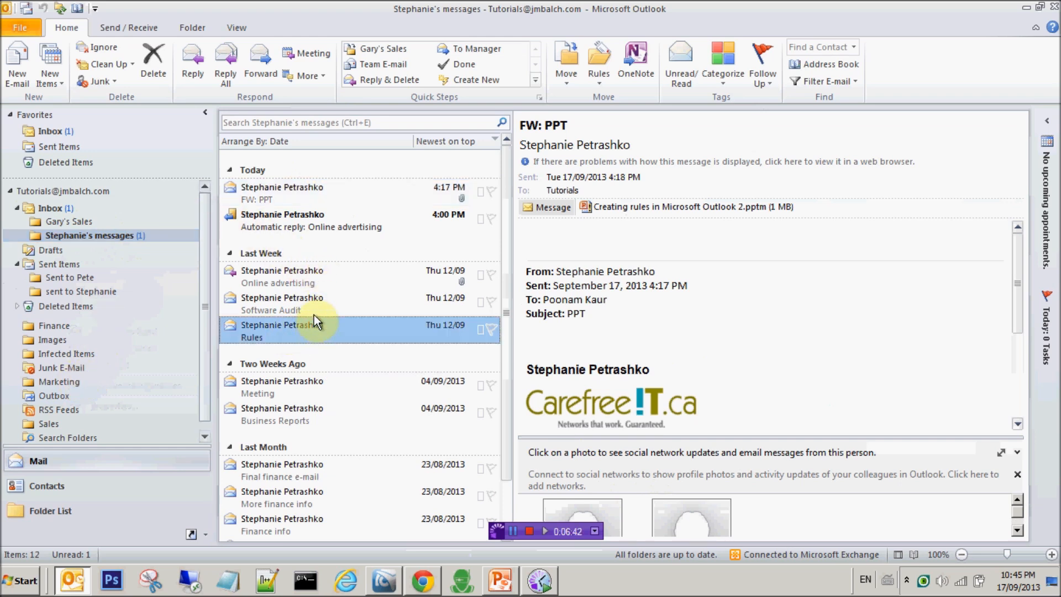
{"action": "left_click", "coordinate": [315, 313]}
{"action": "left_click", "coordinate": [311, 272]}
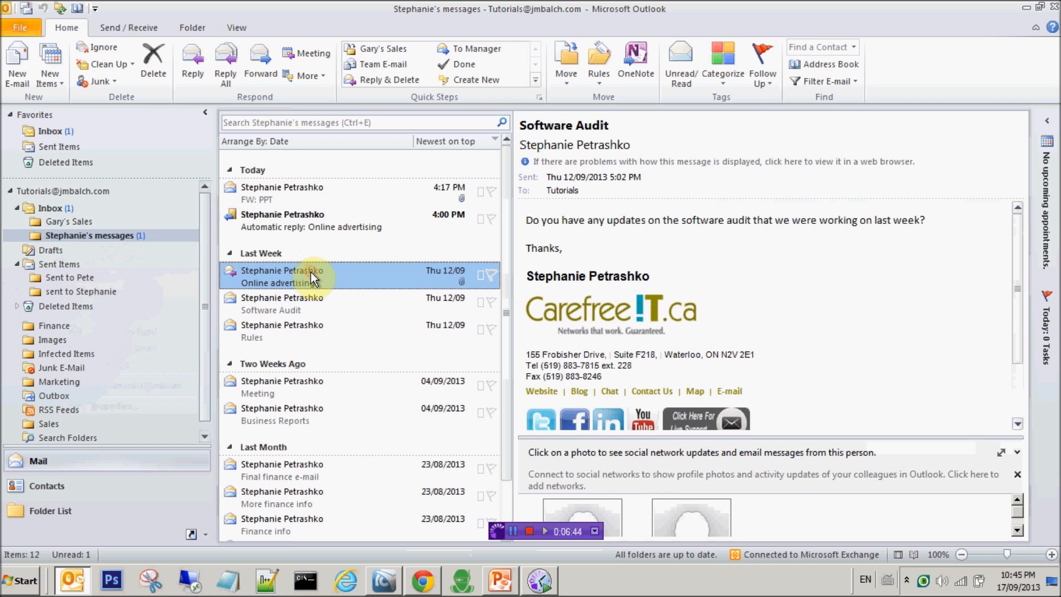
{"action": "left_click", "coordinate": [130, 235]}
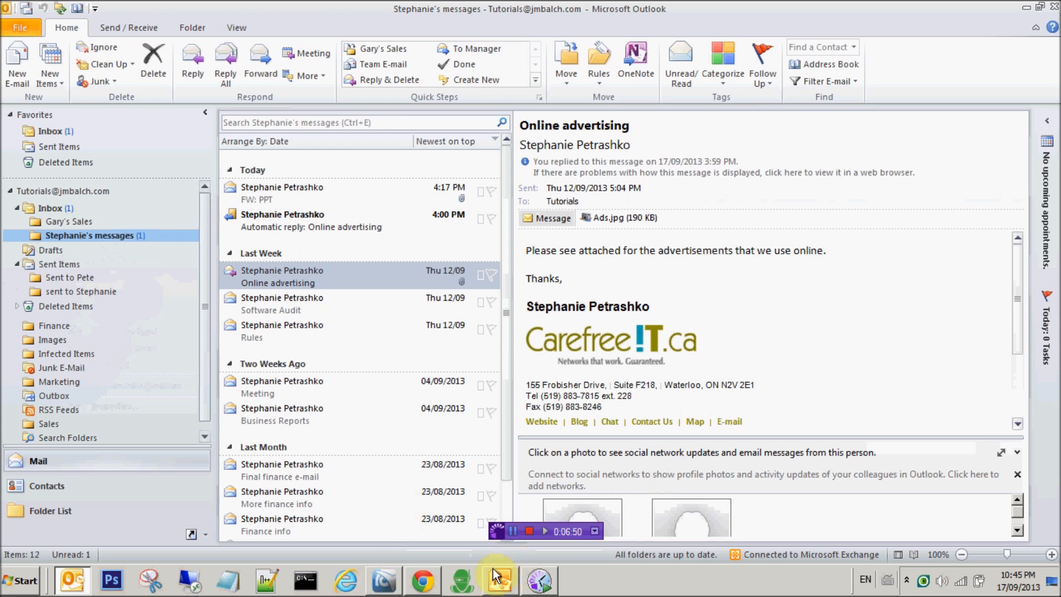
Switch to the PowerPoint slideshow about high-importance messages.
{"action": "left_click", "coordinate": [512, 590]}
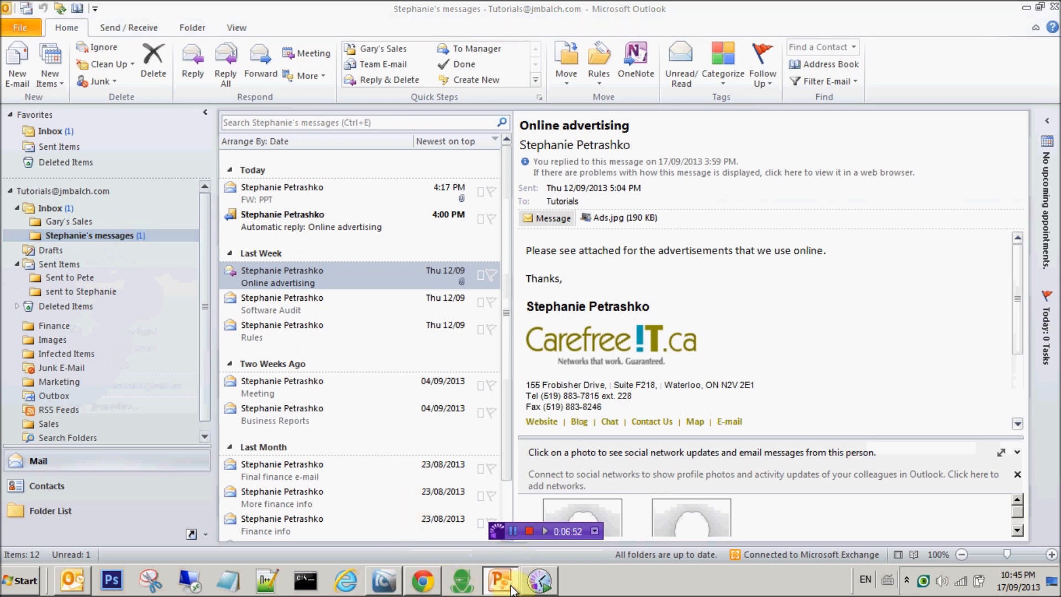
{"action": "mouse_move", "coordinate": [537, 582]}
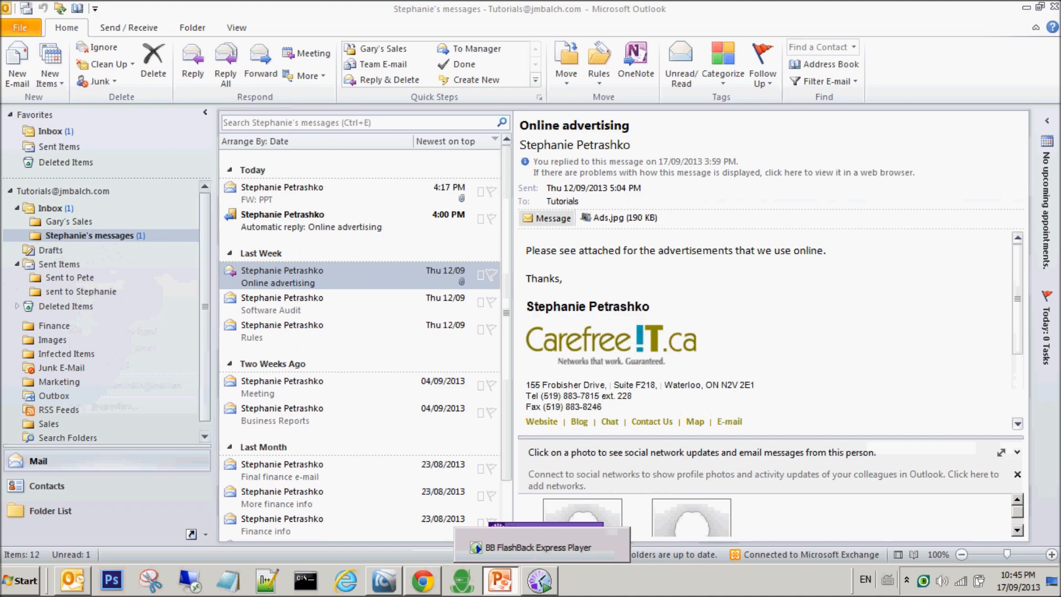
{"action": "left_click", "coordinate": [500, 582]}
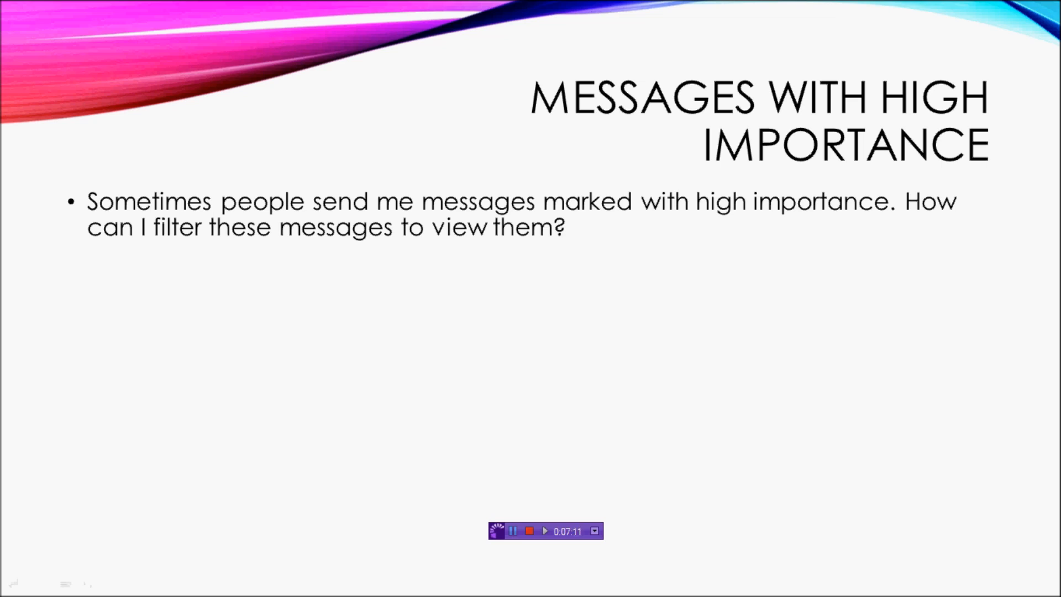
Advance the slide to reveal the senders and the Important folder, then return to Outlook.
{"action": "key", "text": "Right"}
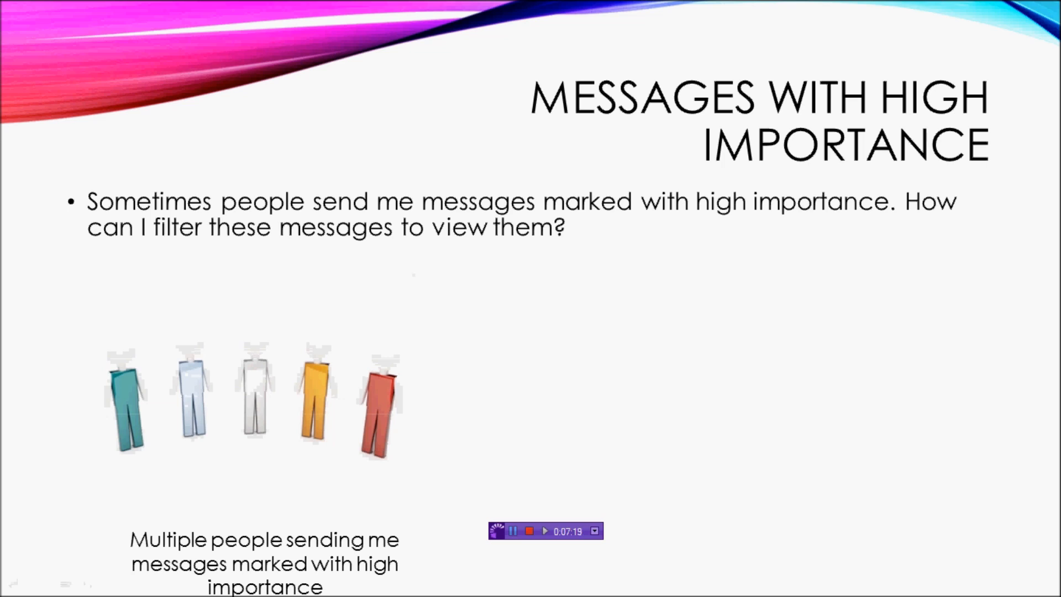
{"action": "key", "text": "Right"}
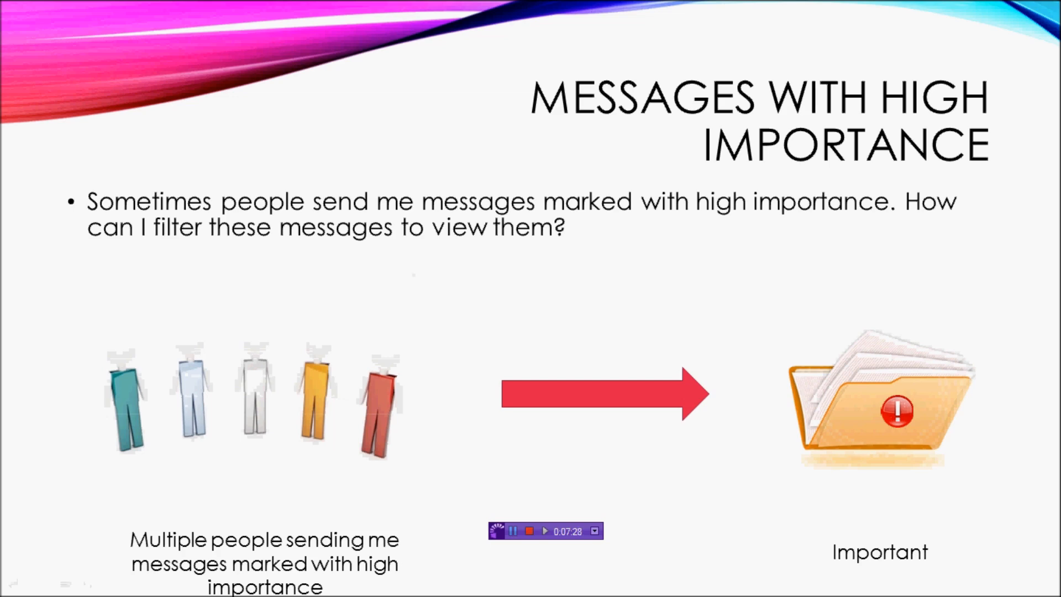
{"action": "key", "text": "alt+Tab"}
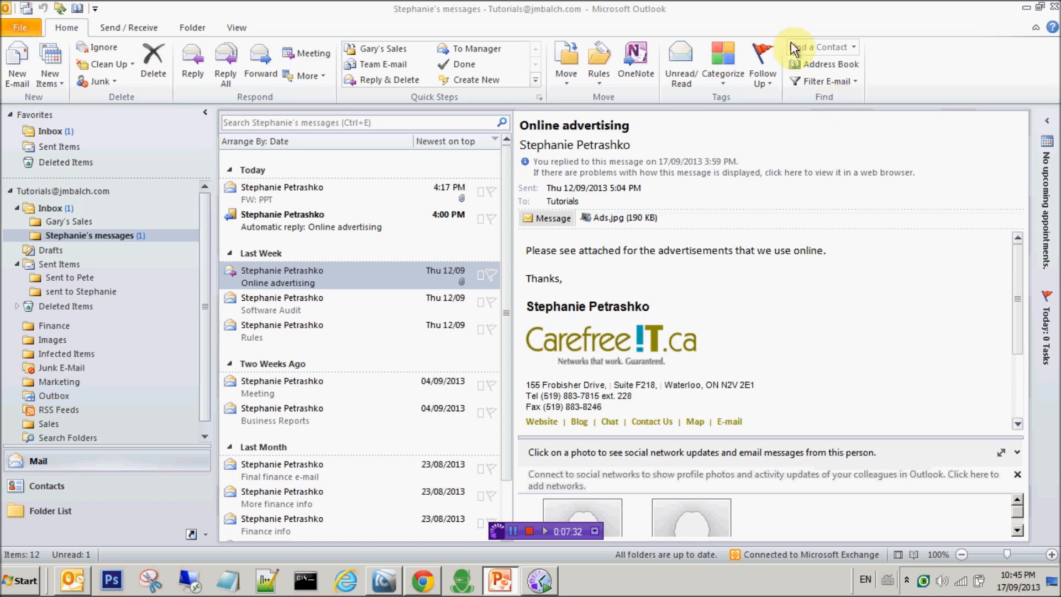
Filter the Inbox to Important (importance:high) mail, then clear the filter to list all 19 messages.
{"action": "left_click", "coordinate": [47, 212]}
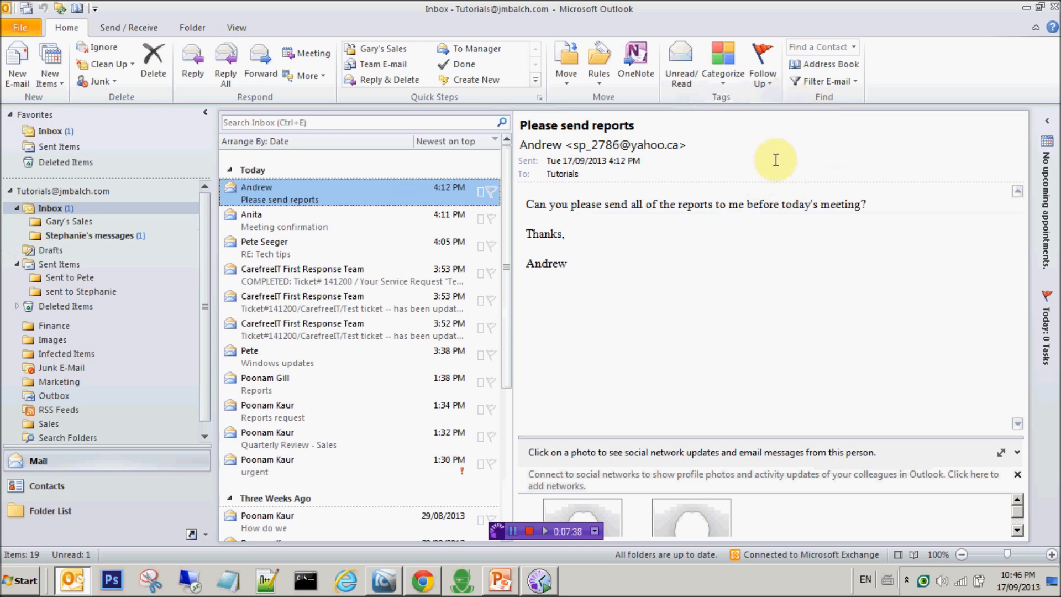
{"action": "left_click", "coordinate": [855, 81]}
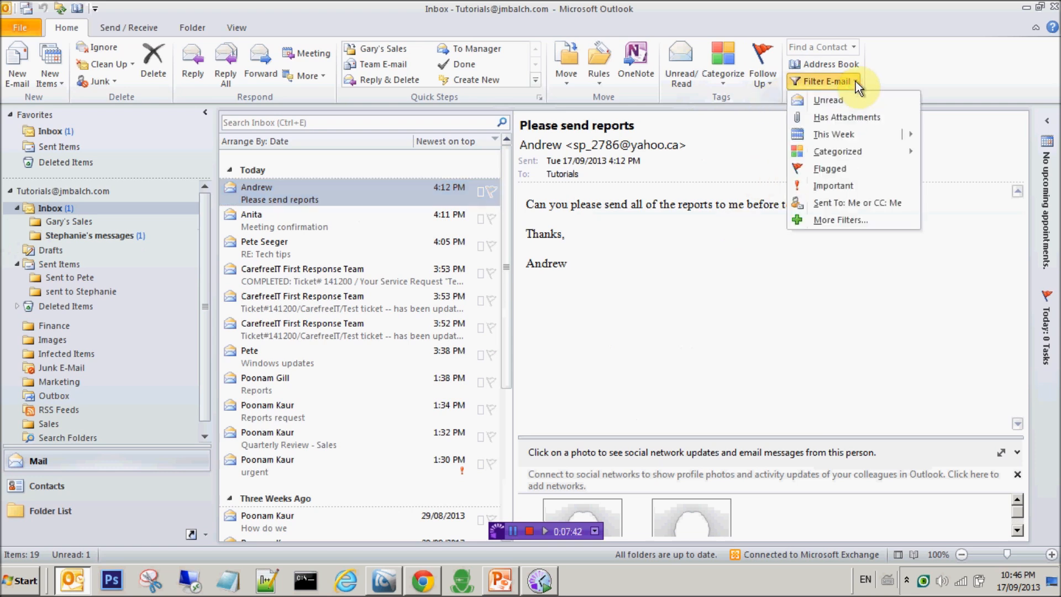
{"action": "left_click", "coordinate": [842, 184]}
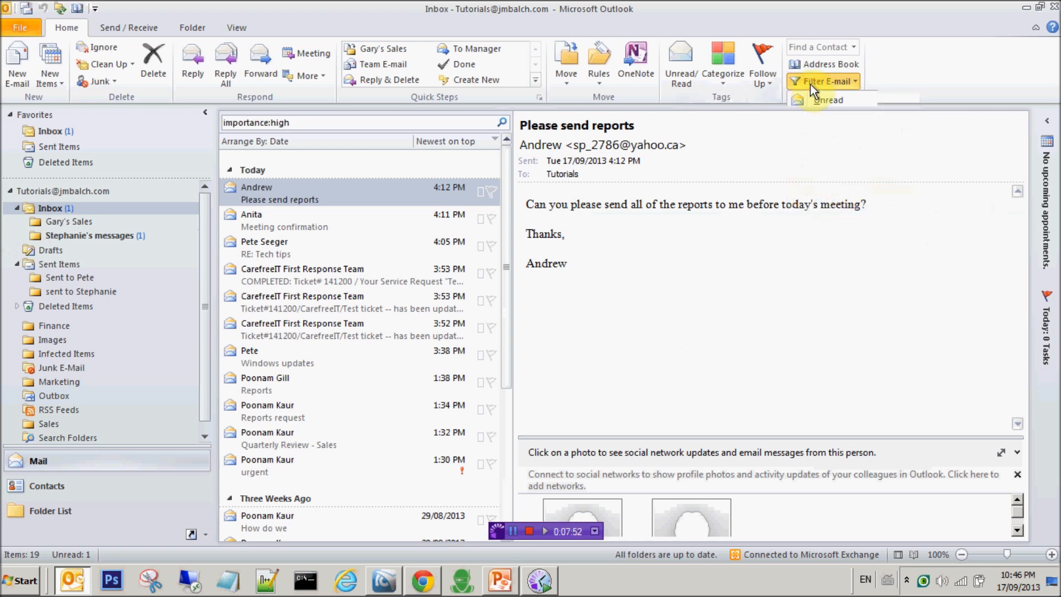
{"action": "left_click", "coordinate": [849, 84]}
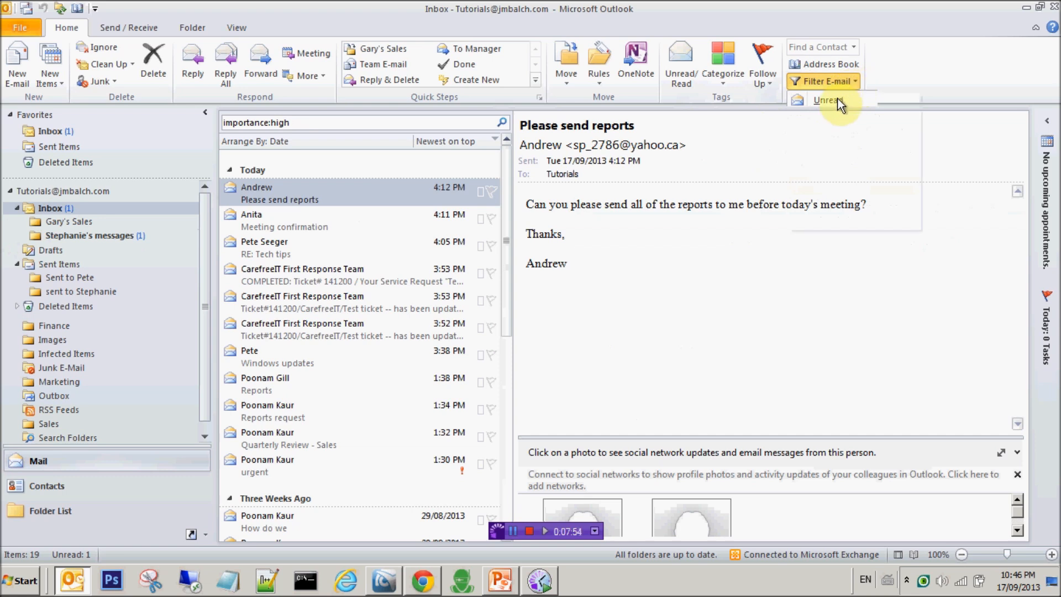
{"action": "left_click", "coordinate": [840, 100]}
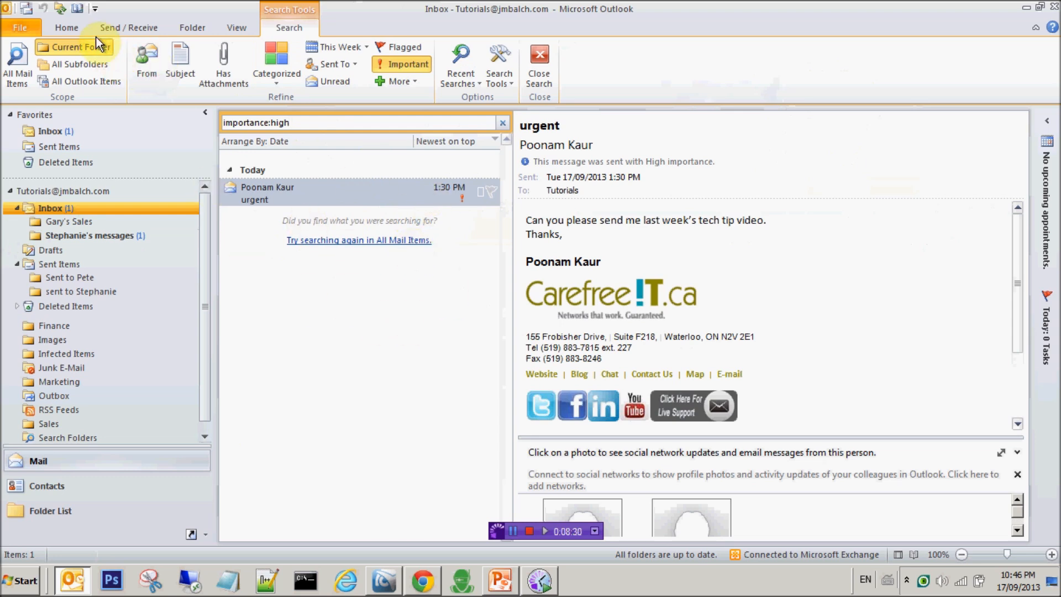
{"action": "left_click", "coordinate": [77, 29]}
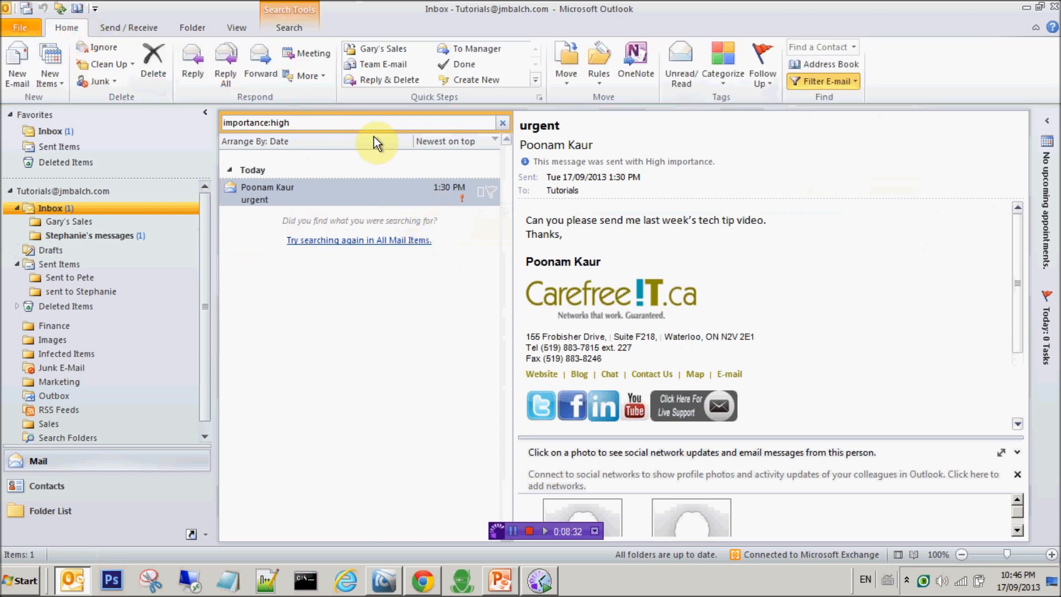
{"action": "key", "text": "BackSpace"}
{"action": "key", "text": "BackSpace"}
{"action": "key", "text": "BackSpace"}
{"action": "key", "text": "BackSpace"}
{"action": "key", "text": "BackSpace"}
{"action": "key", "text": "BackSpace"}
{"action": "key", "text": "BackSpace"}
{"action": "key", "text": "BackSpace"}
{"action": "key", "text": "BackSpace"}
{"action": "key", "text": "BackSpace"}
{"action": "key", "text": "BackSpace"}
{"action": "key", "text": "BackSpace"}
{"action": "key", "text": "BackSpace"}
{"action": "key", "text": "BackSpace"}
{"action": "key", "text": "BackSpace"}
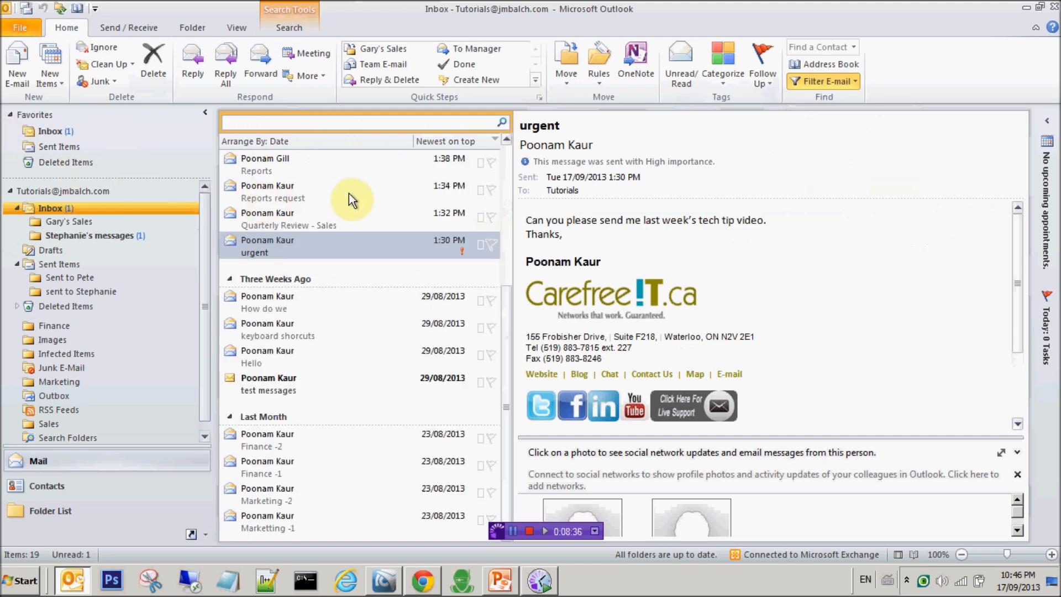
Preview the Reports request, urgent and Please send reports Inbox messages.
{"action": "left_click", "coordinate": [348, 193]}
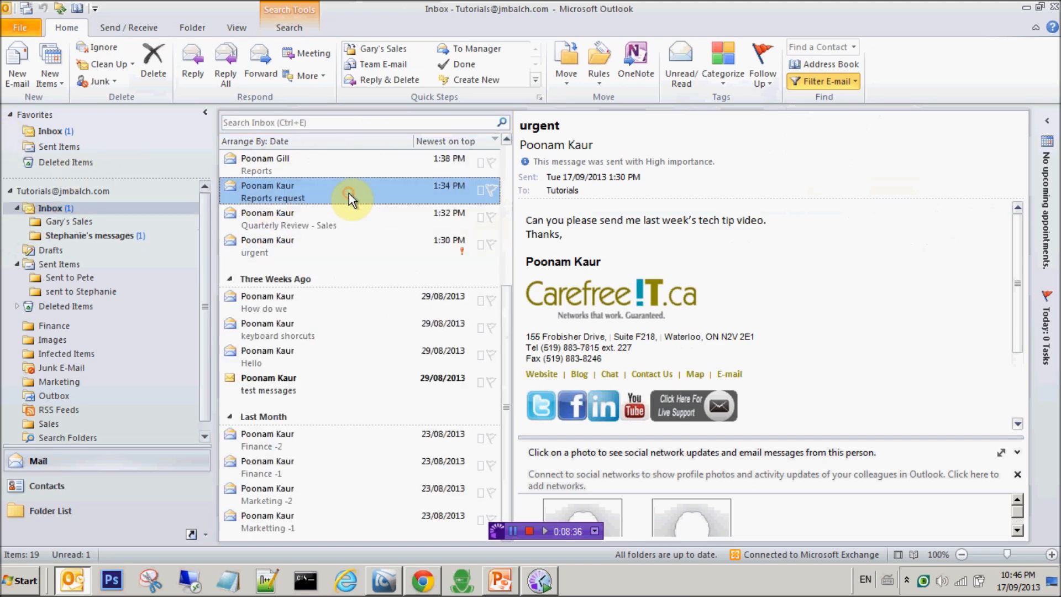
{"action": "left_click", "coordinate": [510, 158]}
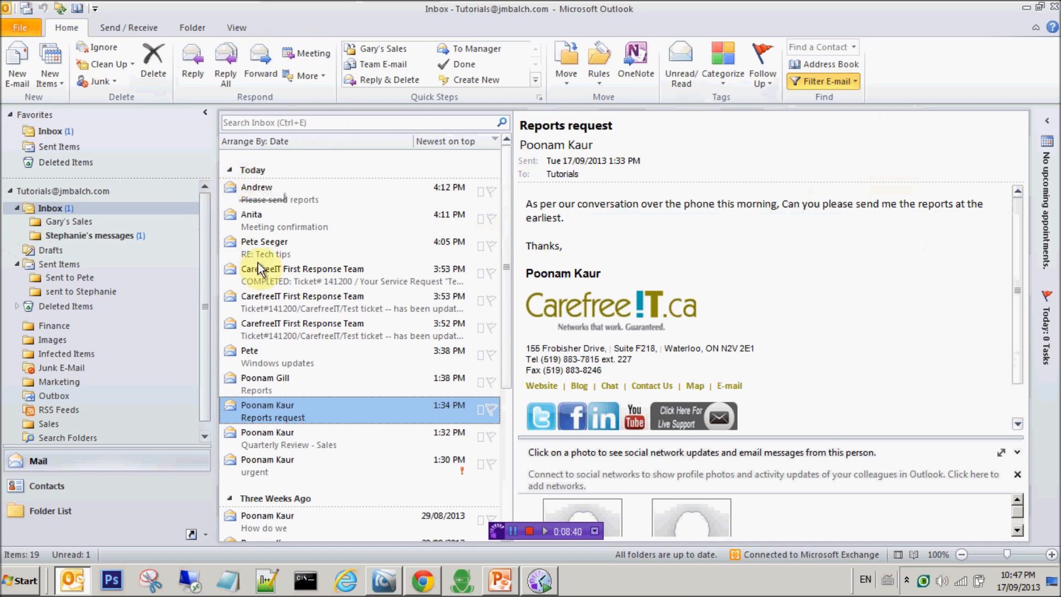
{"action": "left_click", "coordinate": [413, 471]}
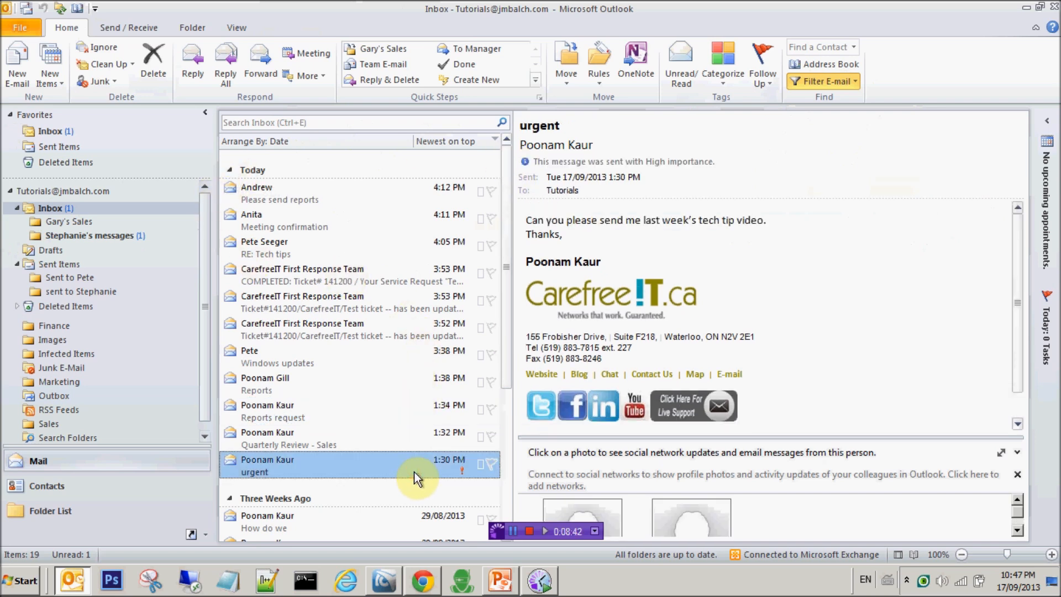
{"action": "left_click", "coordinate": [362, 201]}
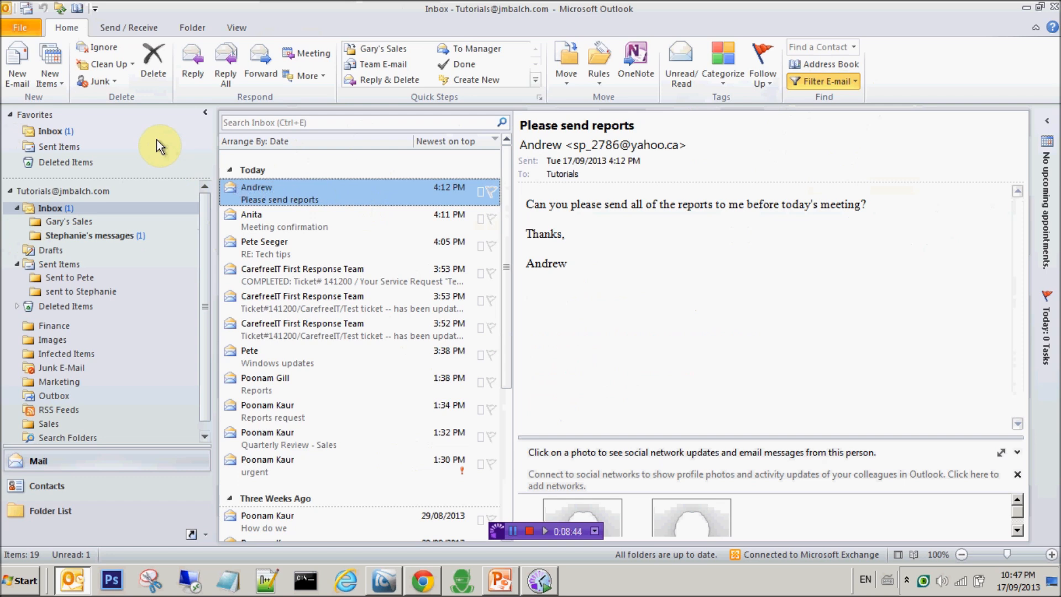
Start a new blank e-mail message.
{"action": "left_click", "coordinate": [26, 57]}
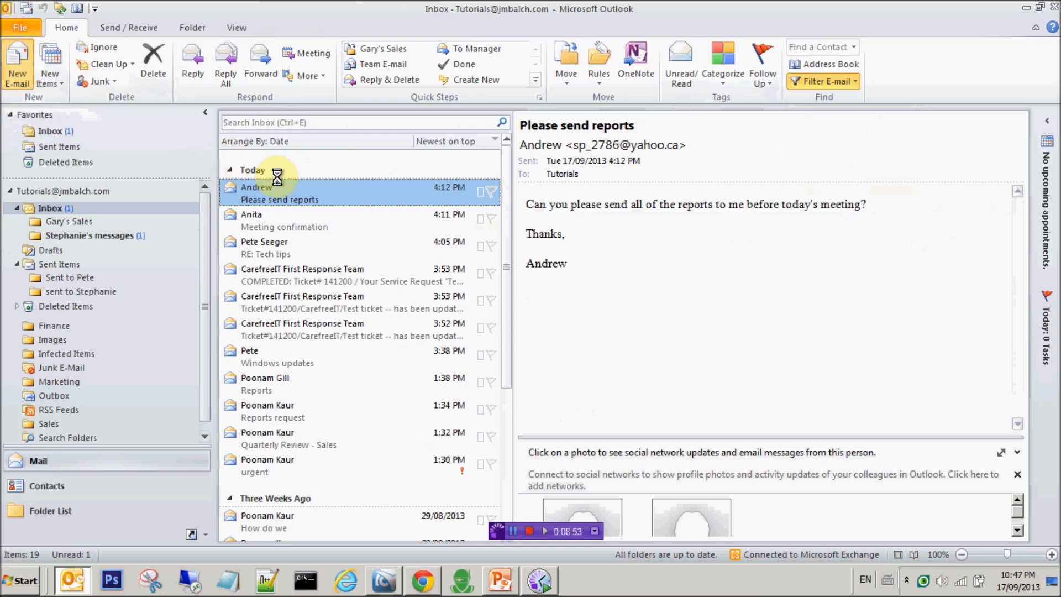
{"action": "left_click", "coordinate": [515, 529]}
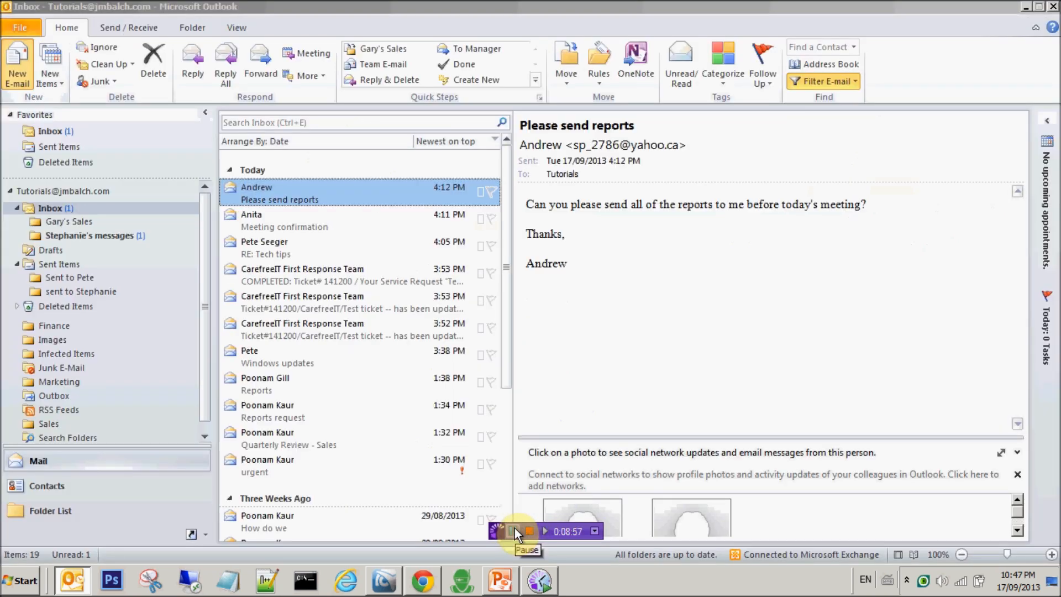
{"action": "left_click", "coordinate": [515, 530]}
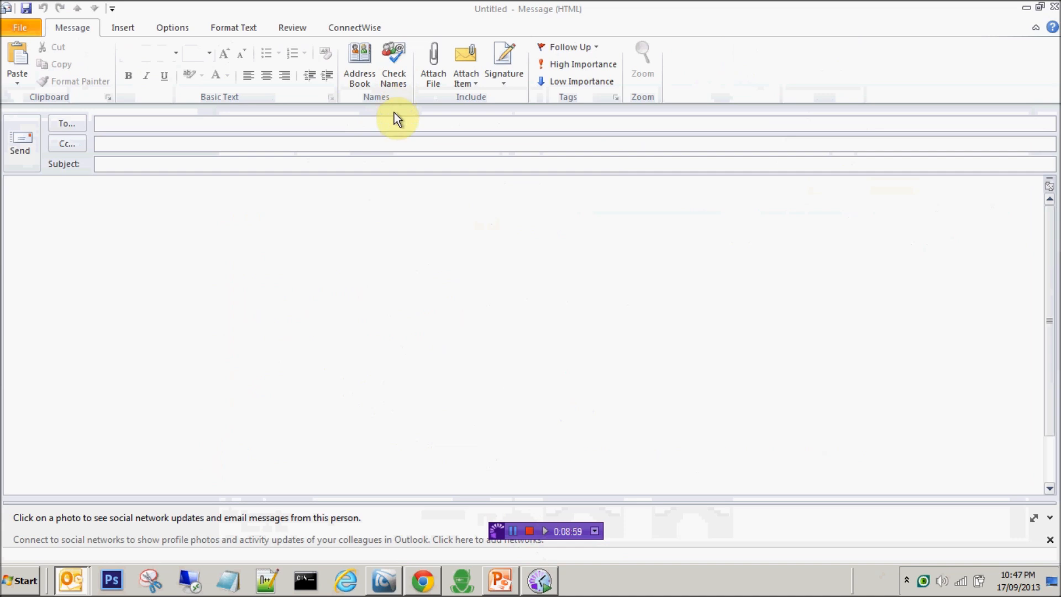
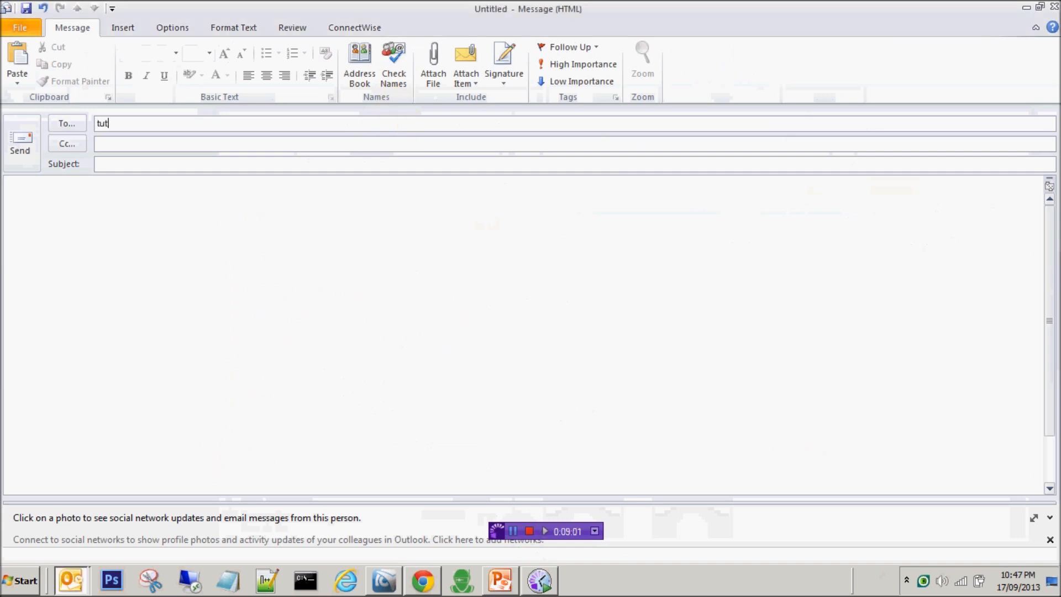
Address the e-mail to the tutorials address with subject 'test message'.
{"action": "left_click", "coordinate": [262, 166]}
{"action": "type", "text": "test messaf"}
{"action": "key", "text": "BackSpace"}
{"action": "type", "text": "ge for h"}
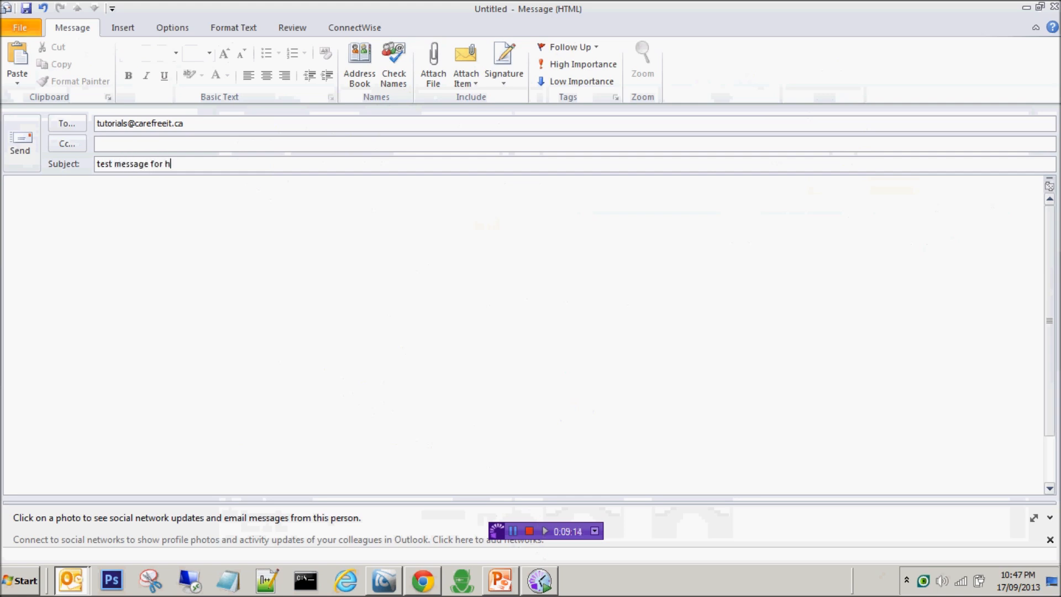
{"action": "key", "text": "BackSpace"}
{"action": "key", "text": "BackSpace"}
{"action": "key", "text": "BackSpace"}
{"action": "key", "text": "BackSpace"}
{"action": "key", "text": "BackSpace"}
{"action": "key", "text": "Tab"}
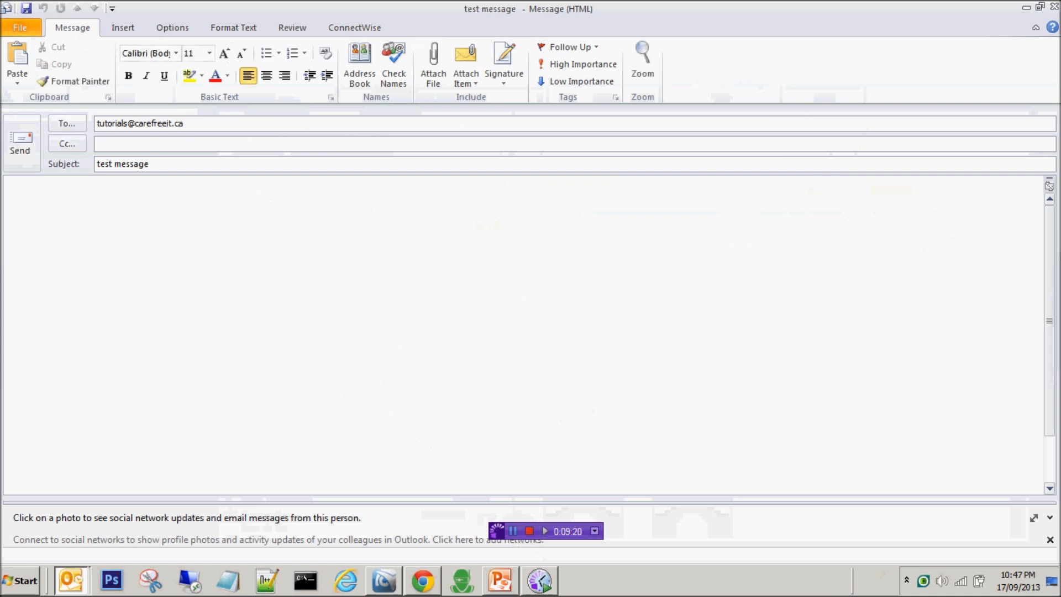
Write the body 'Message with added importance.', mark it High Importance and send it.
{"action": "type", "text": "Message"}
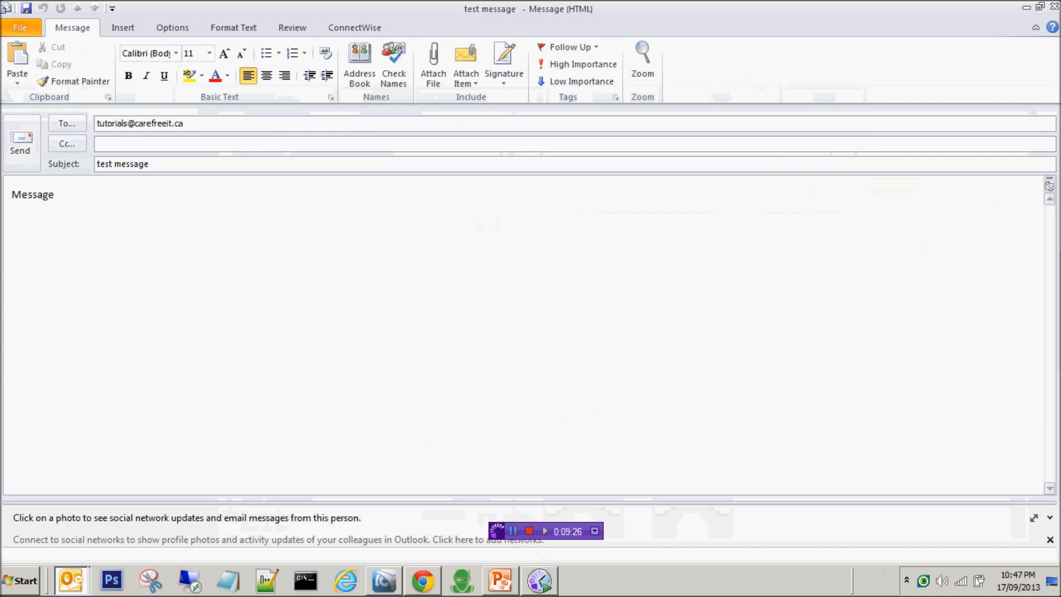
{"action": "type", "text": "with adde"}
{"action": "key", "text": "BackSpace"}
{"action": "key", "text": "BackSpace"}
{"action": "key", "text": "BackSpace"}
{"action": "type", "text": "tuto"}
{"action": "left_click", "coordinate": [137, 198]}
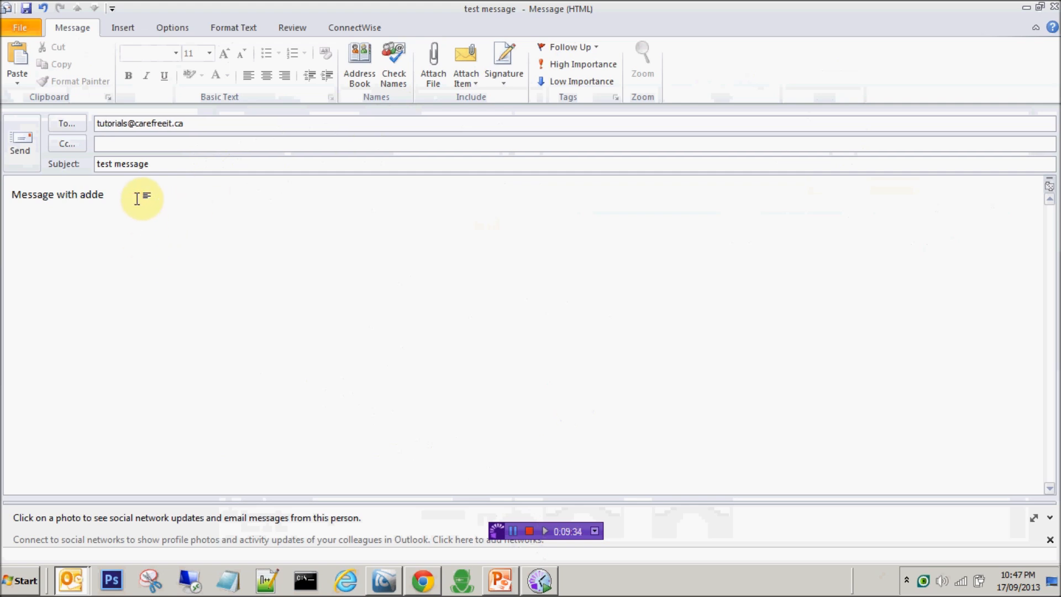
{"action": "type", "text": "d"}
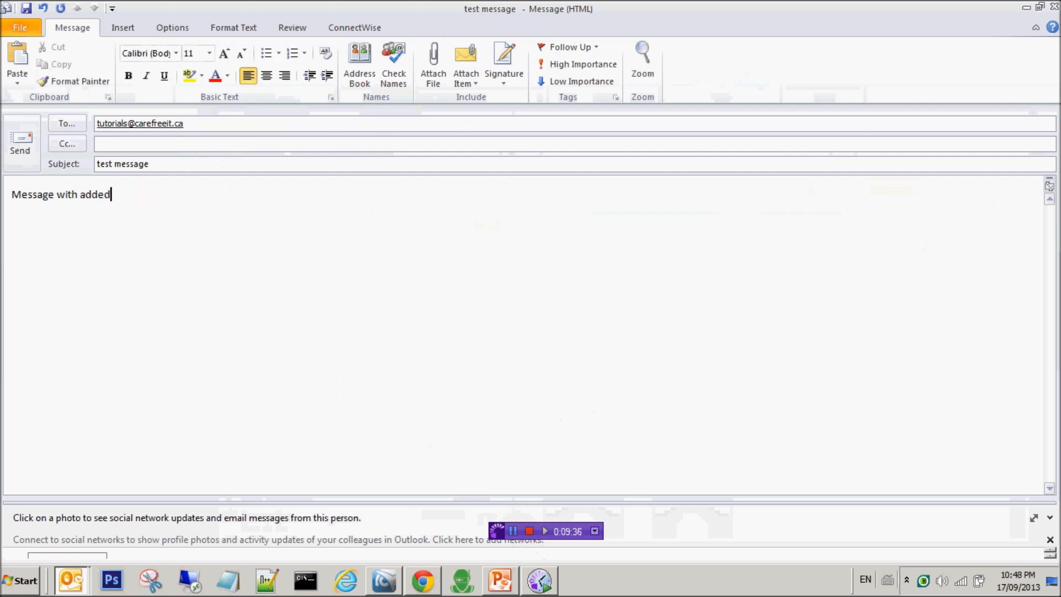
{"action": "type", "text": " in"}
{"action": "type", "text": "portance."}
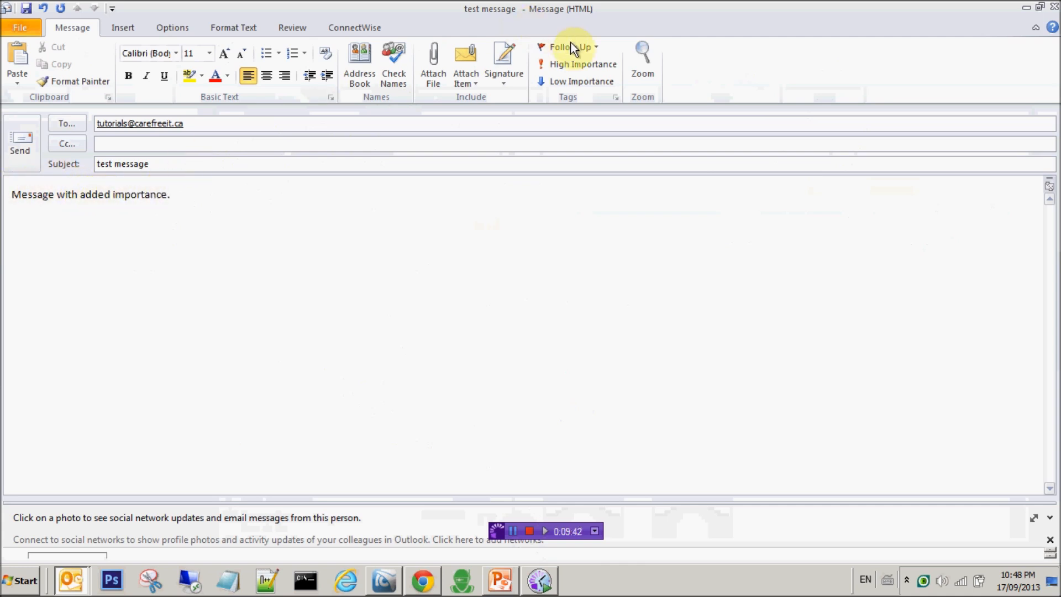
{"action": "left_click", "coordinate": [577, 66]}
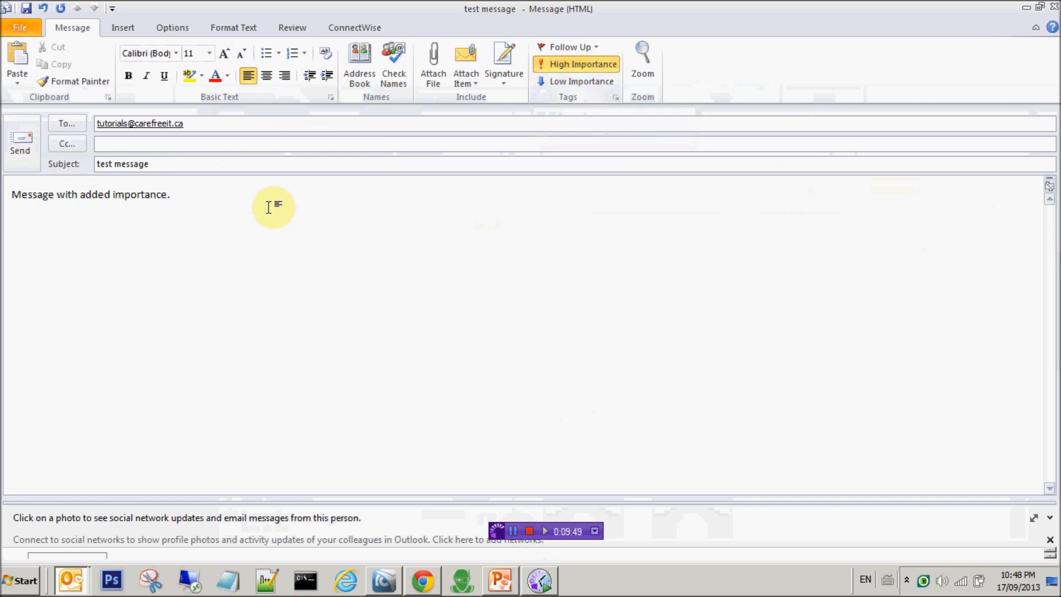
{"action": "left_click", "coordinate": [24, 149]}
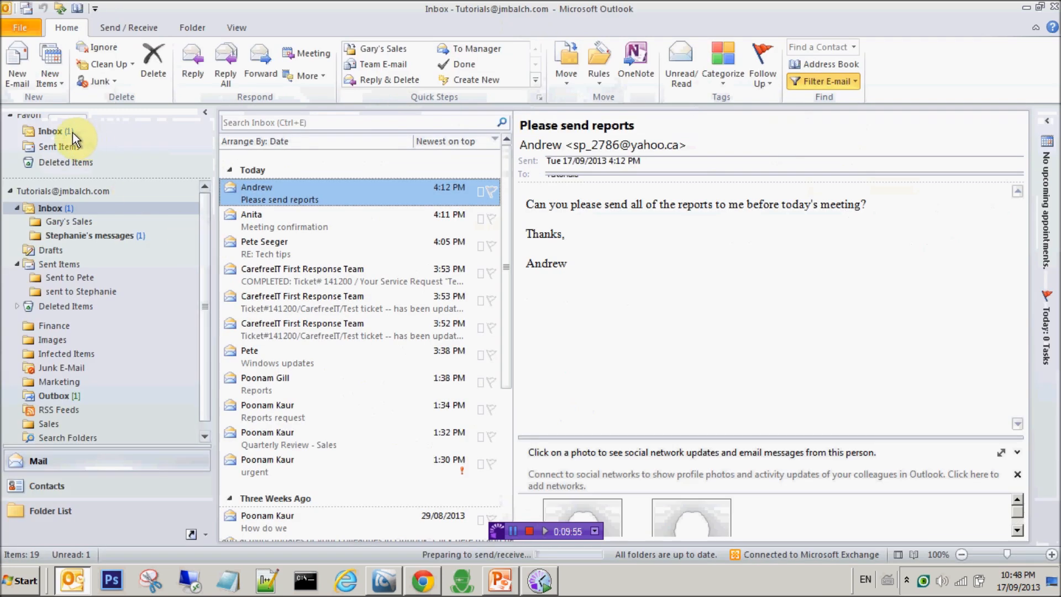
Check the new high-importance test message in the Inbox, then filter the Inbox to Important mail.
{"action": "left_click", "coordinate": [72, 133]}
{"action": "left_click", "coordinate": [357, 227]}
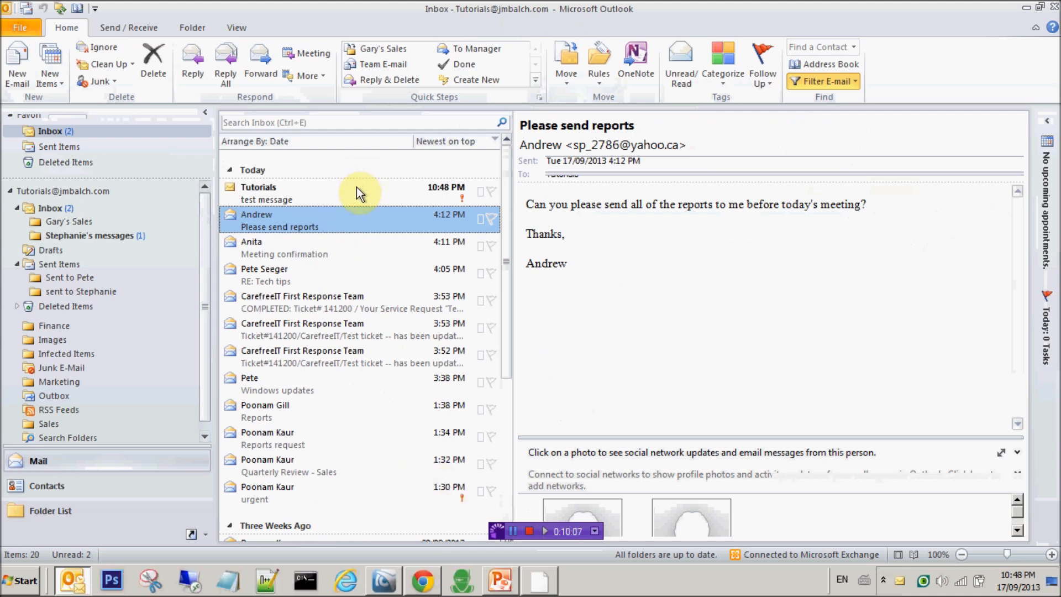
{"action": "left_click", "coordinate": [357, 186]}
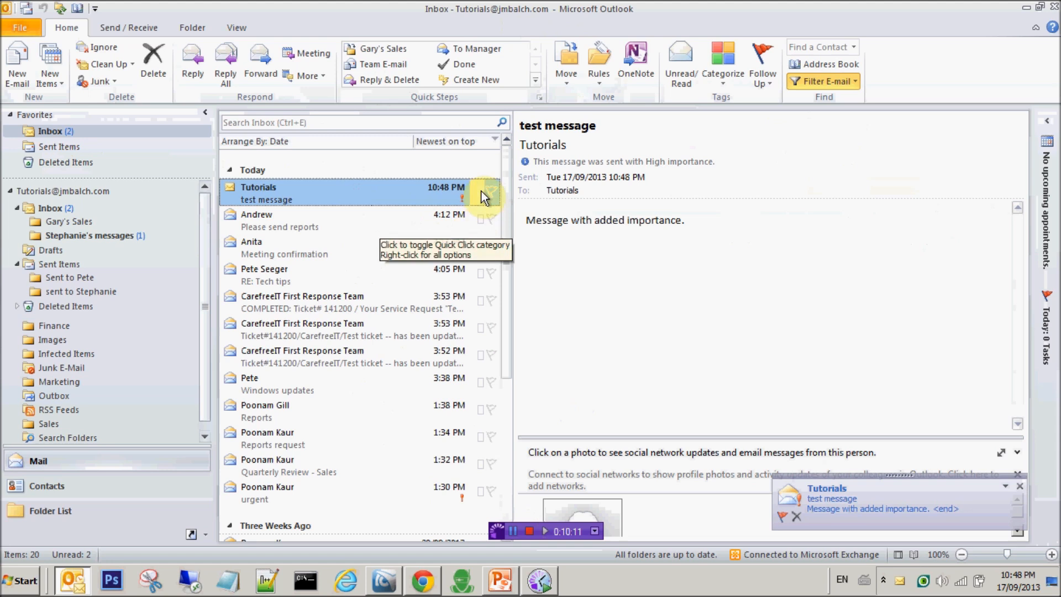
{"action": "left_click", "coordinate": [844, 89]}
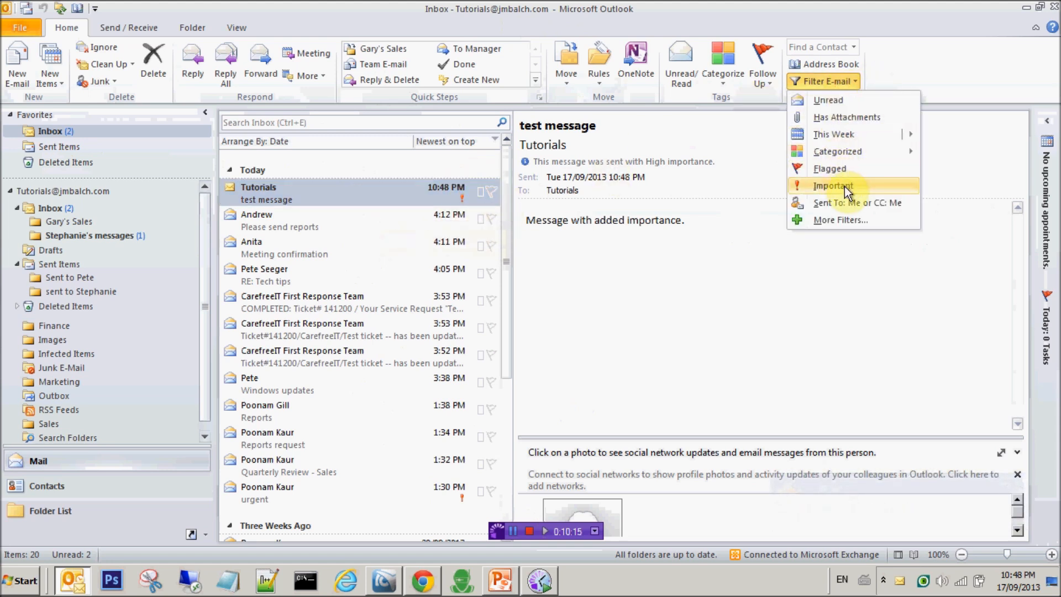
{"action": "left_click", "coordinate": [847, 187]}
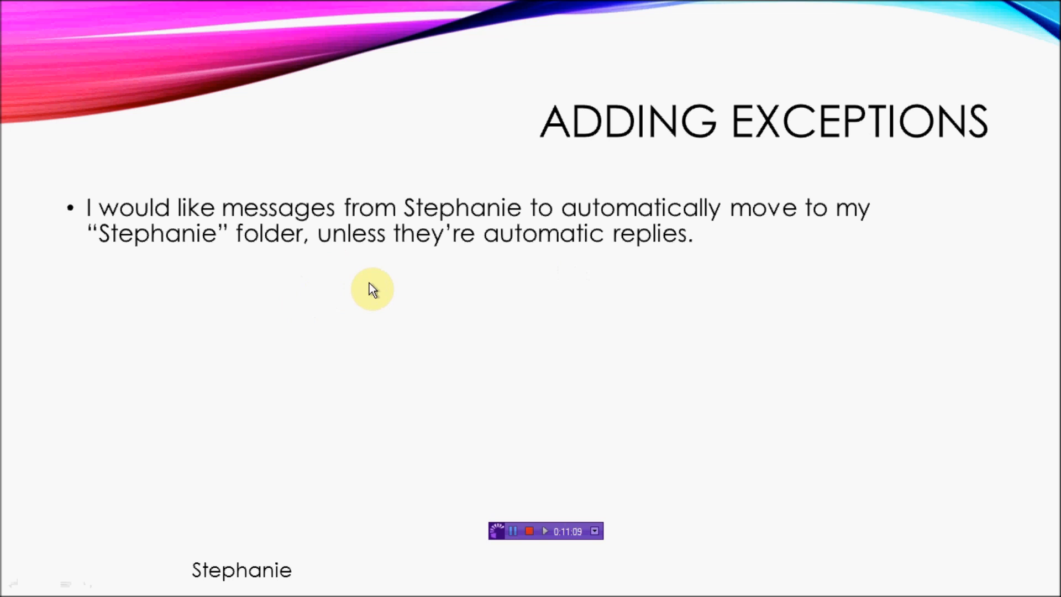
Play the Adding Exceptions slide's red arrow and destination folder animations.
{"action": "left_click", "coordinate": [339, 381]}
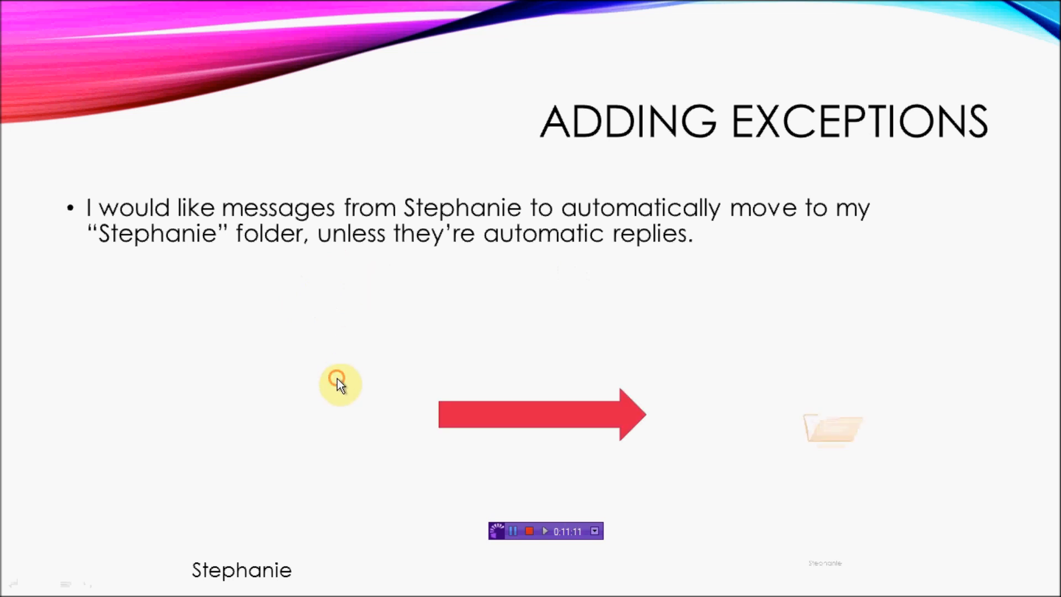
{"action": "left_click", "coordinate": [338, 378]}
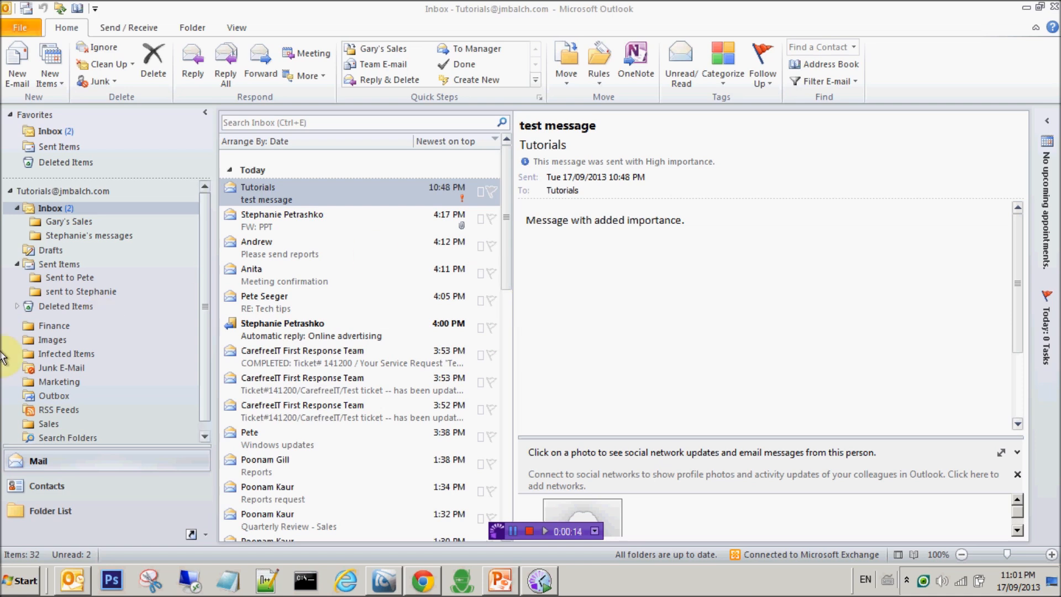
Verify the colleague's messages subfolder is empty, then return to the Inbox and bring up Rules.
{"action": "left_click", "coordinate": [135, 238]}
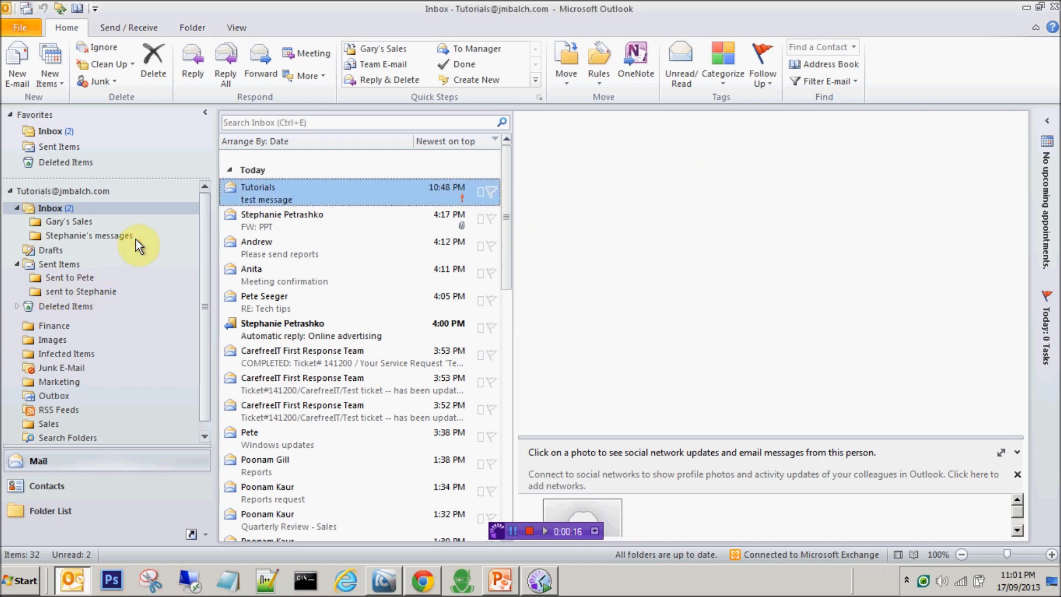
{"action": "left_click", "coordinate": [298, 337]}
{"action": "left_click", "coordinate": [324, 331]}
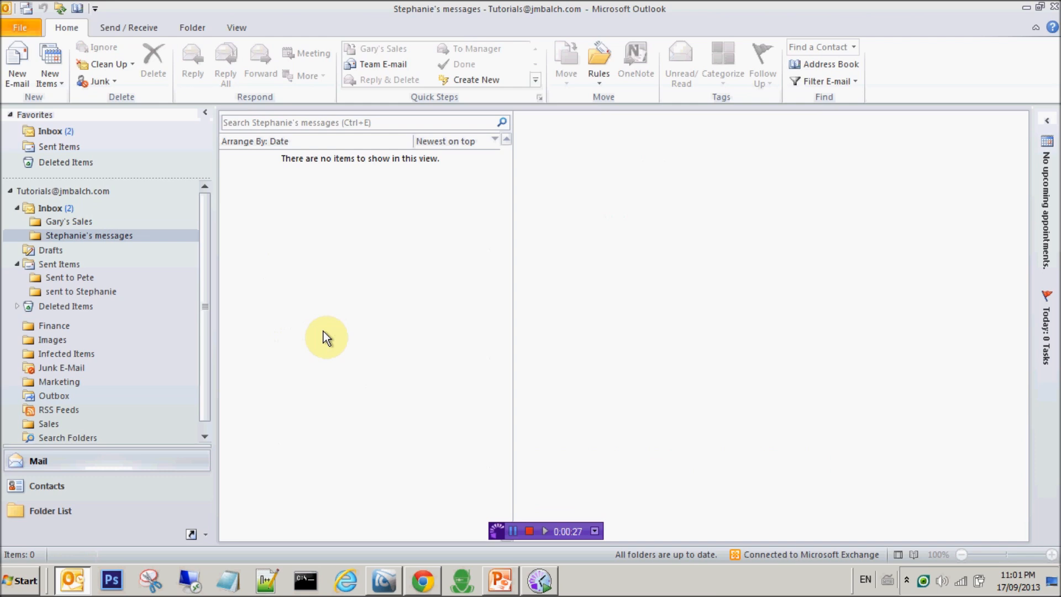
{"action": "left_click", "coordinate": [59, 207]}
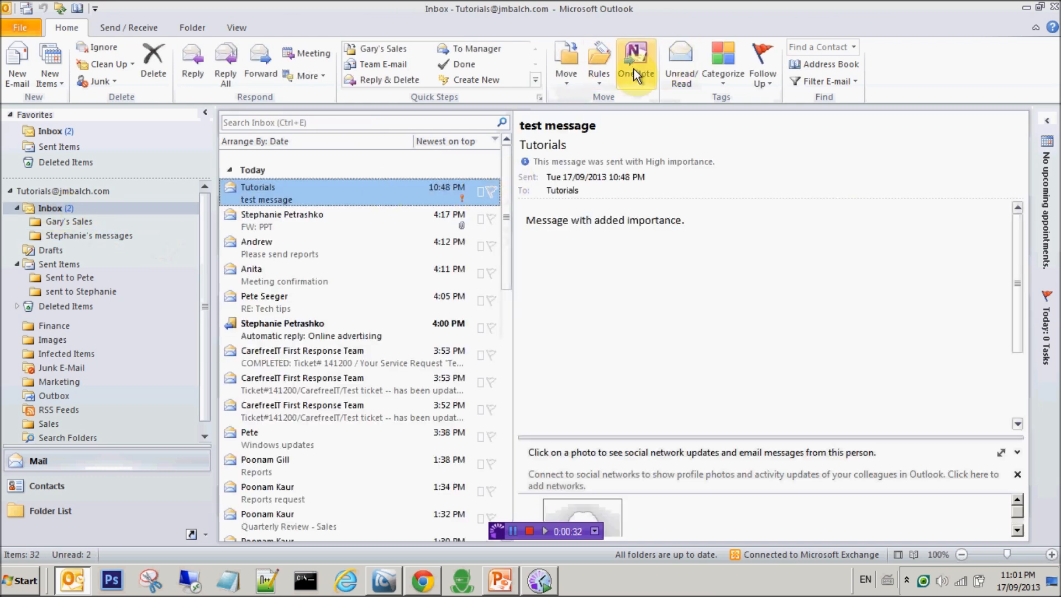
{"action": "left_click", "coordinate": [603, 77]}
Start an advanced rule whose 'from people' condition names the colleague, with Tutorials removed.
{"action": "left_click", "coordinate": [616, 120]}
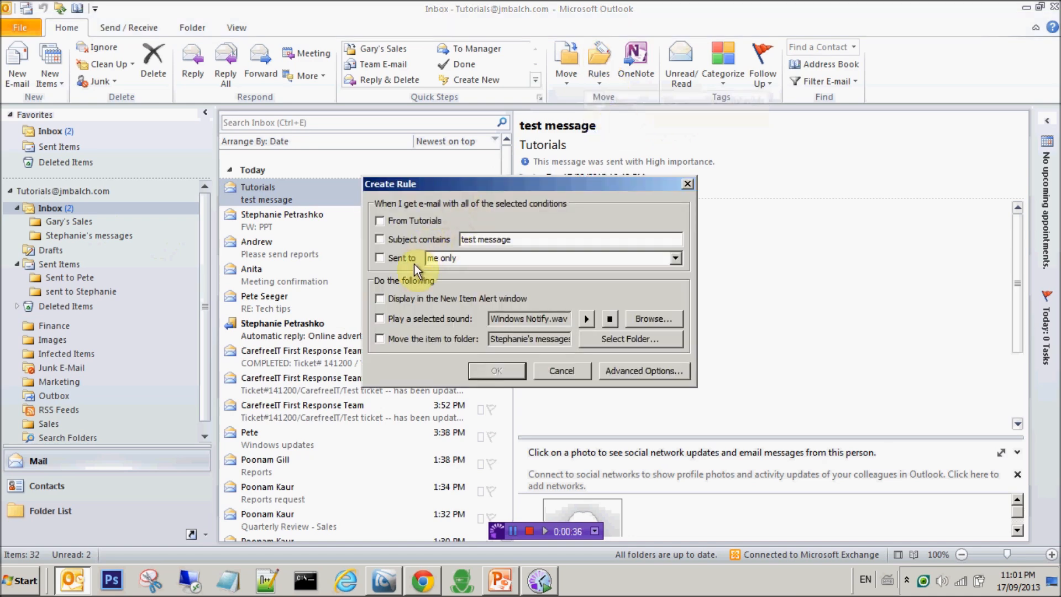
{"action": "left_click", "coordinate": [633, 369]}
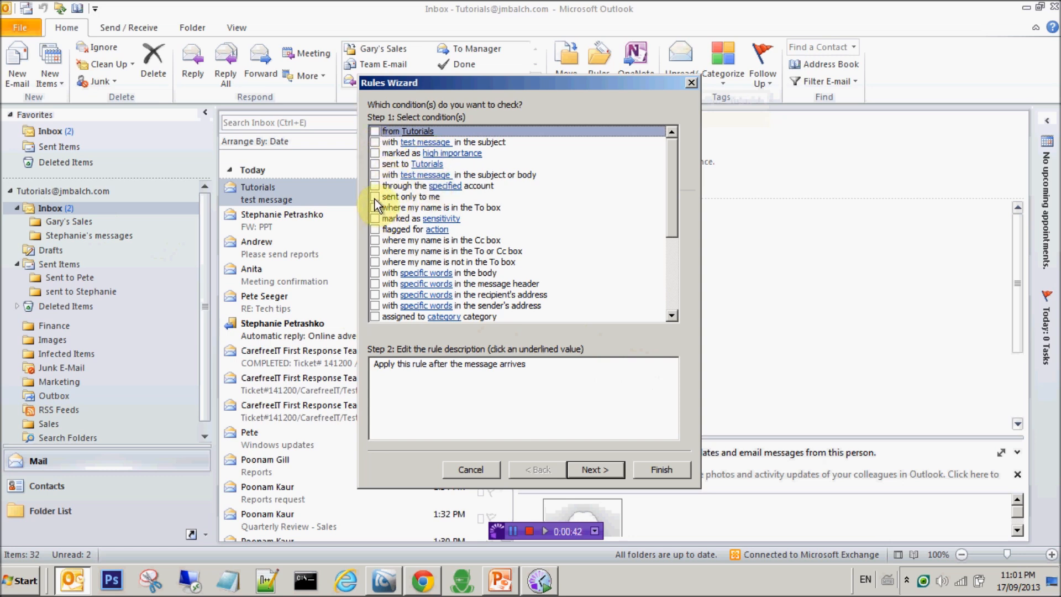
{"action": "left_click", "coordinate": [375, 133]}
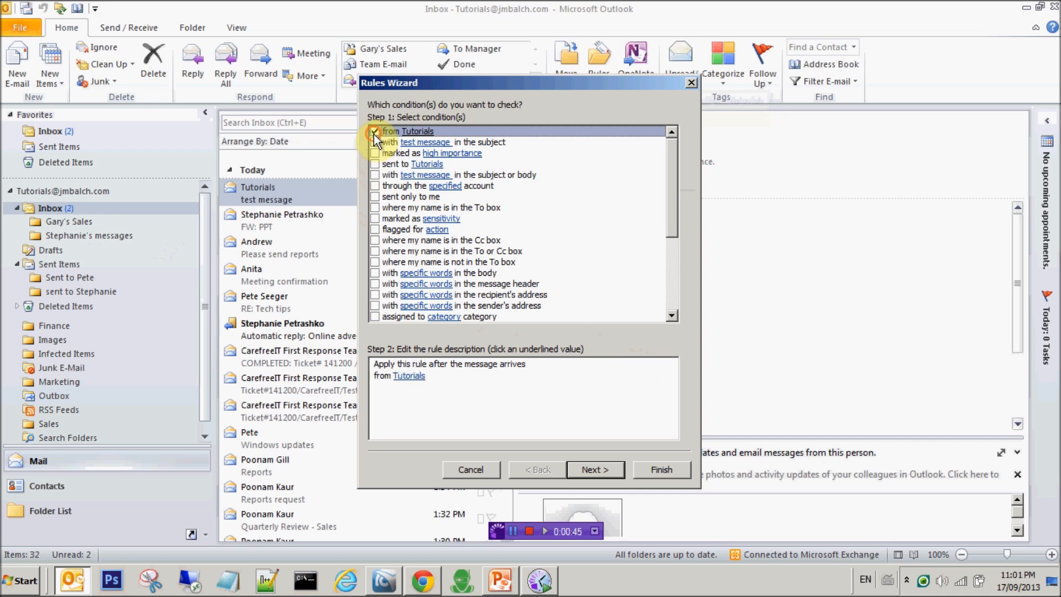
{"action": "left_click", "coordinate": [416, 377]}
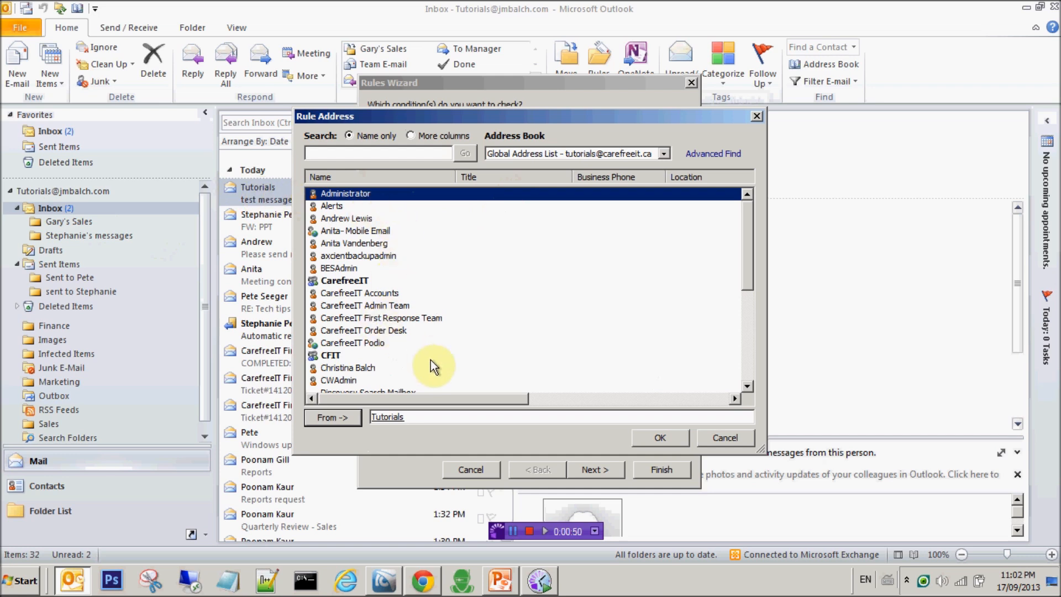
{"action": "left_click", "coordinate": [391, 332]}
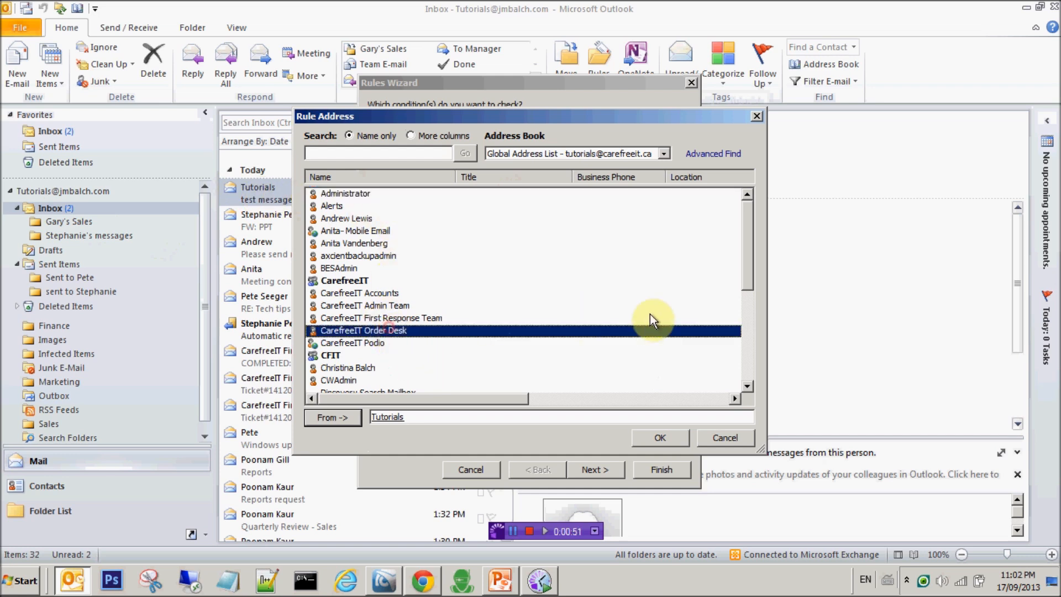
{"action": "left_click", "coordinate": [747, 375]}
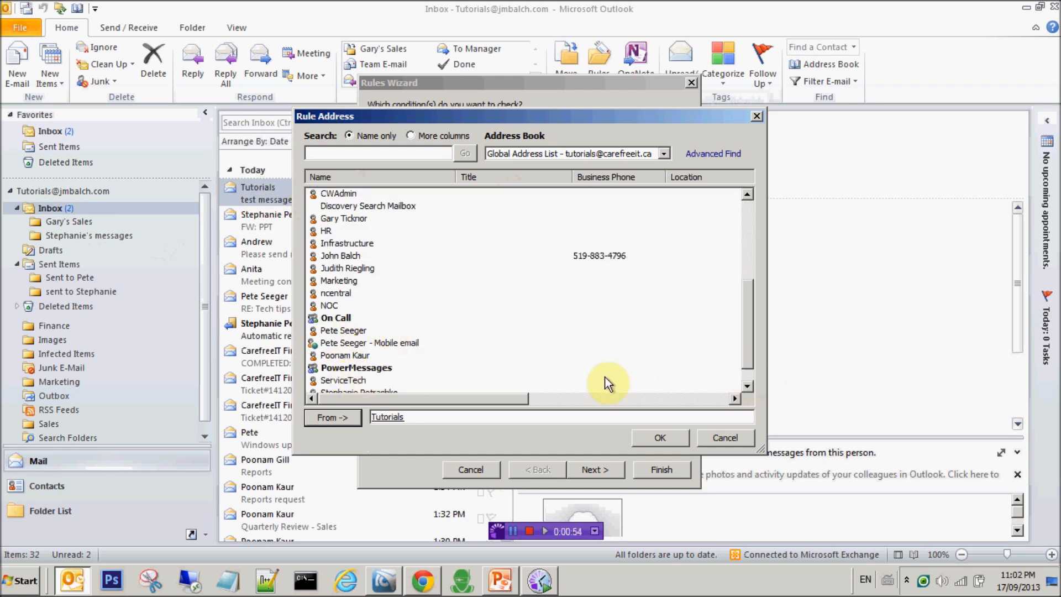
{"action": "left_click", "coordinate": [746, 386]}
{"action": "left_click", "coordinate": [746, 385]}
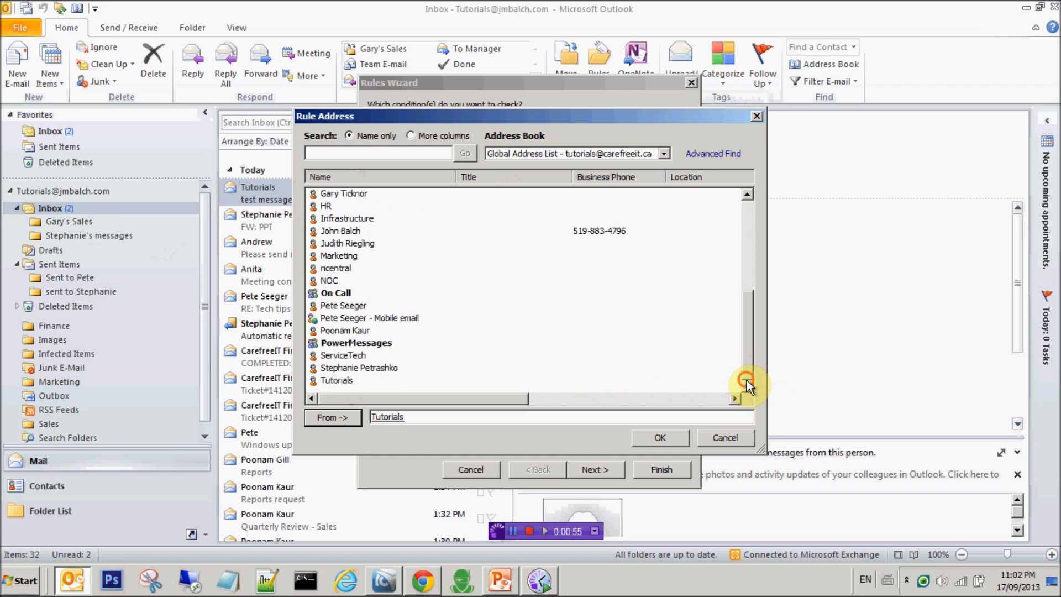
{"action": "left_click", "coordinate": [374, 368]}
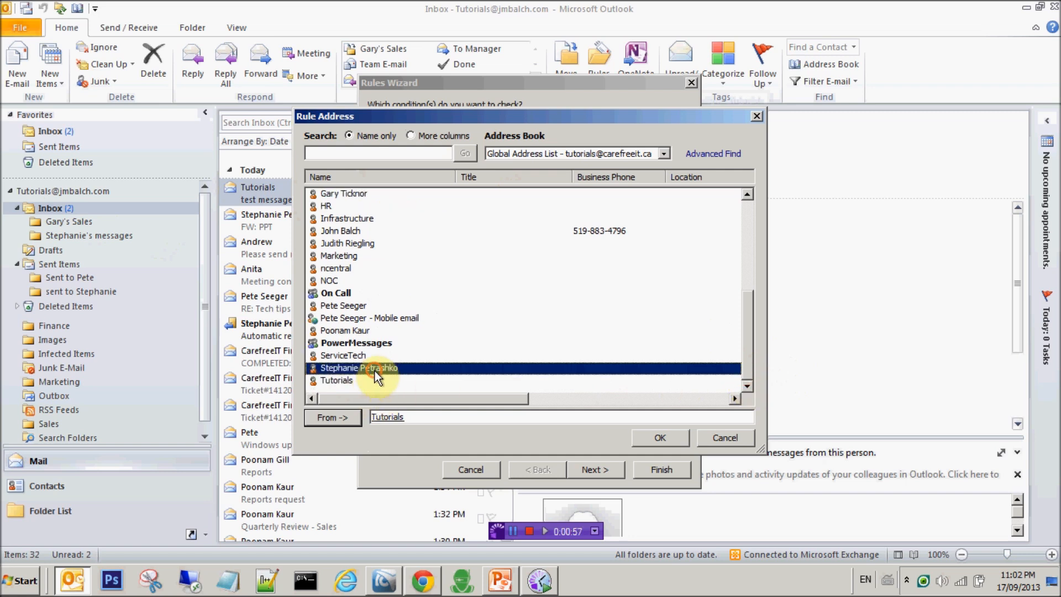
{"action": "double_click", "coordinate": [412, 367]}
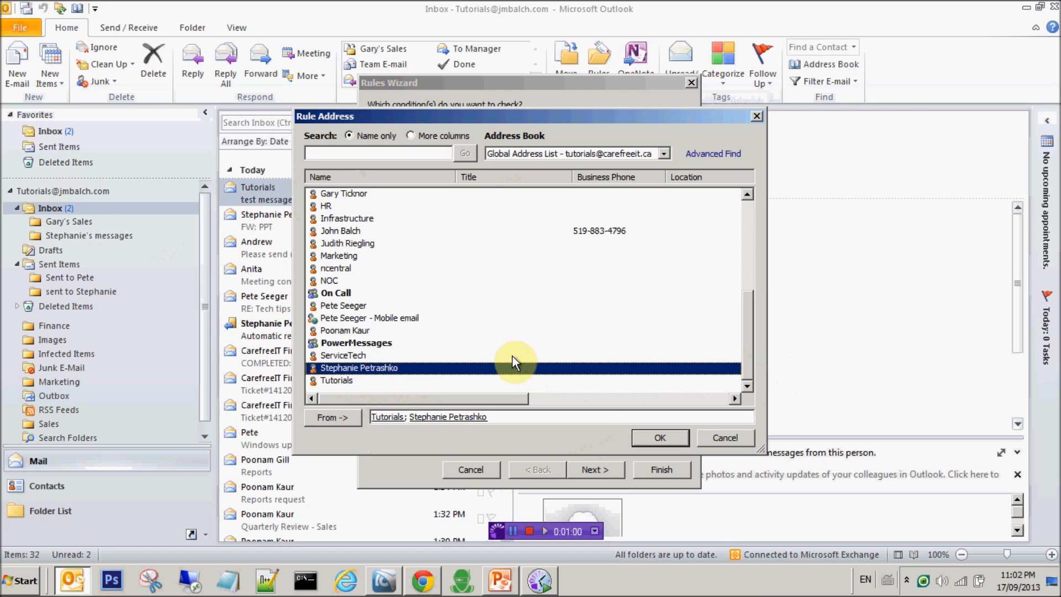
{"action": "left_click", "coordinate": [408, 417]}
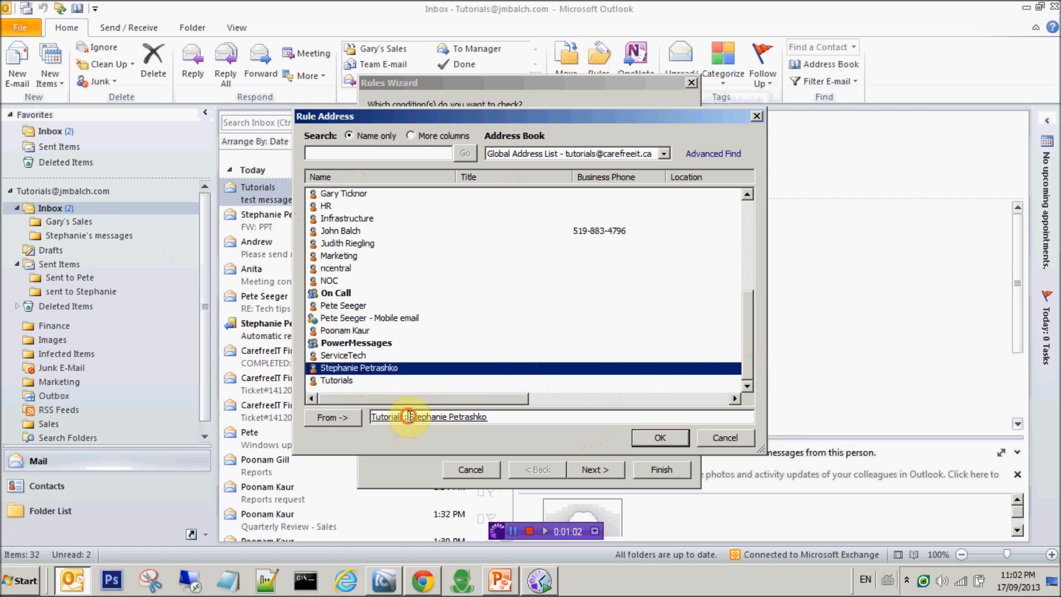
{"action": "key", "text": "BackSpace"}
{"action": "key", "text": "BackSpace"}
{"action": "key", "text": "BackSpace"}
{"action": "key", "text": "BackSpace"}
{"action": "key", "text": "BackSpace"}
{"action": "key", "text": "BackSpace"}
{"action": "key", "text": "BackSpace"}
{"action": "key", "text": "BackSpace"}
{"action": "key", "text": "BackSpace"}
{"action": "key", "text": "BackSpace"}
{"action": "key", "text": "BackSpace"}
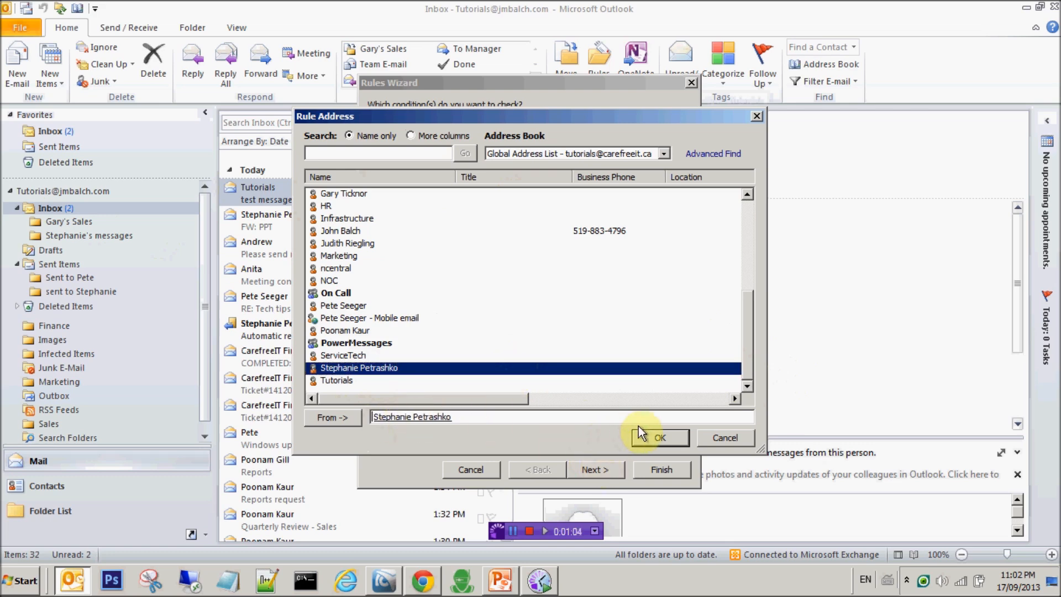
{"action": "left_click", "coordinate": [660, 437]}
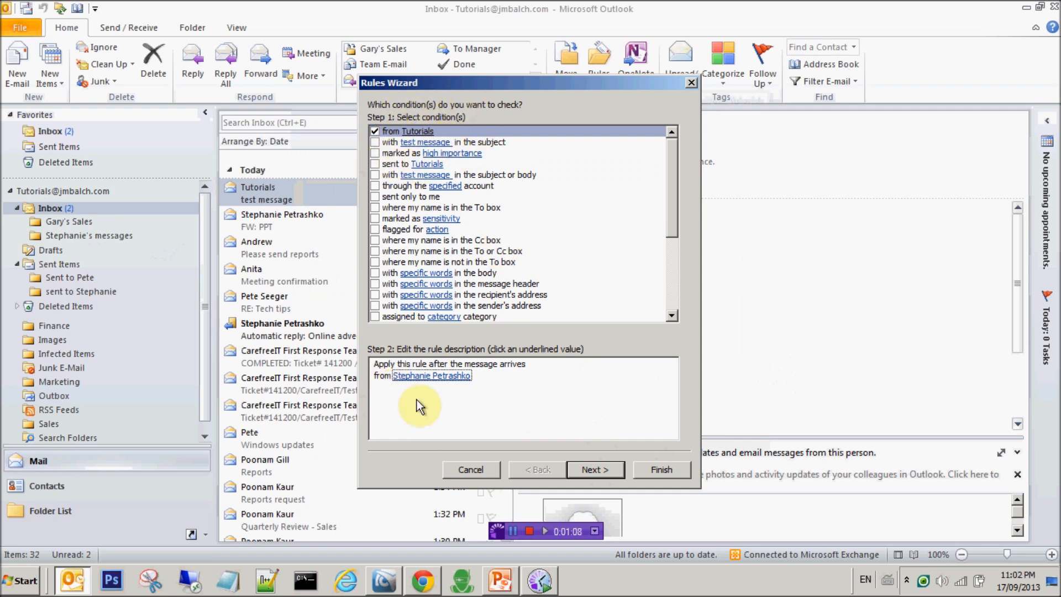
Set the rule's action to move matching mail into the colleague's messages subfolder.
{"action": "left_click", "coordinate": [597, 472]}
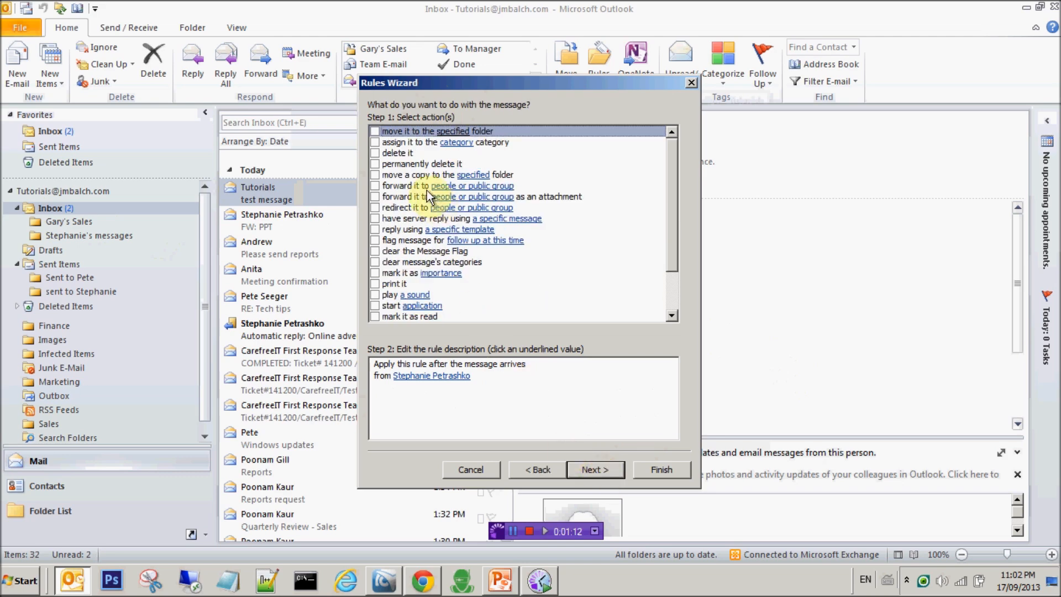
{"action": "left_click", "coordinate": [376, 131]}
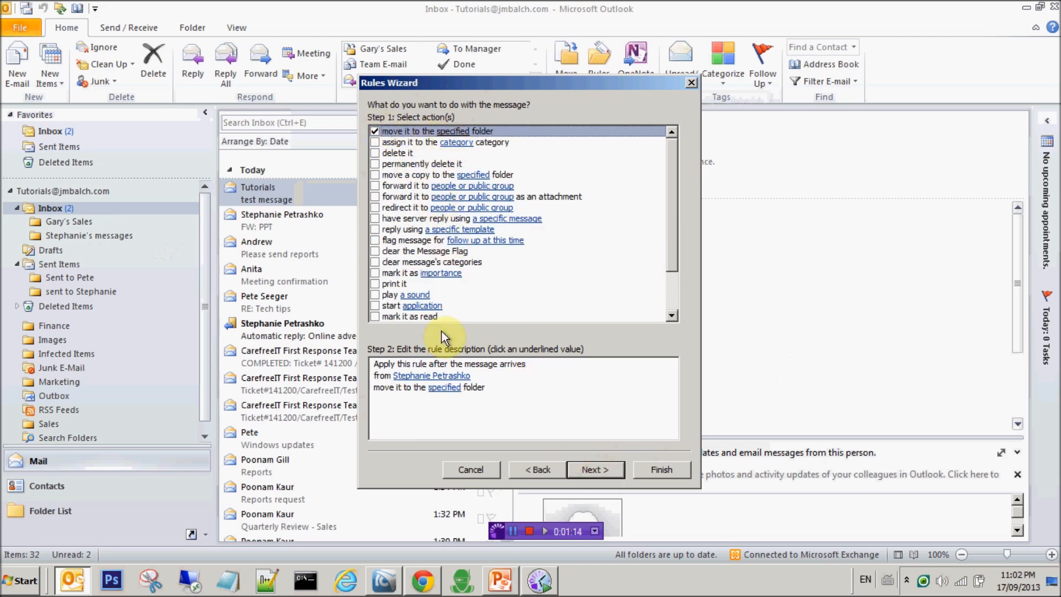
{"action": "left_click", "coordinate": [447, 387]}
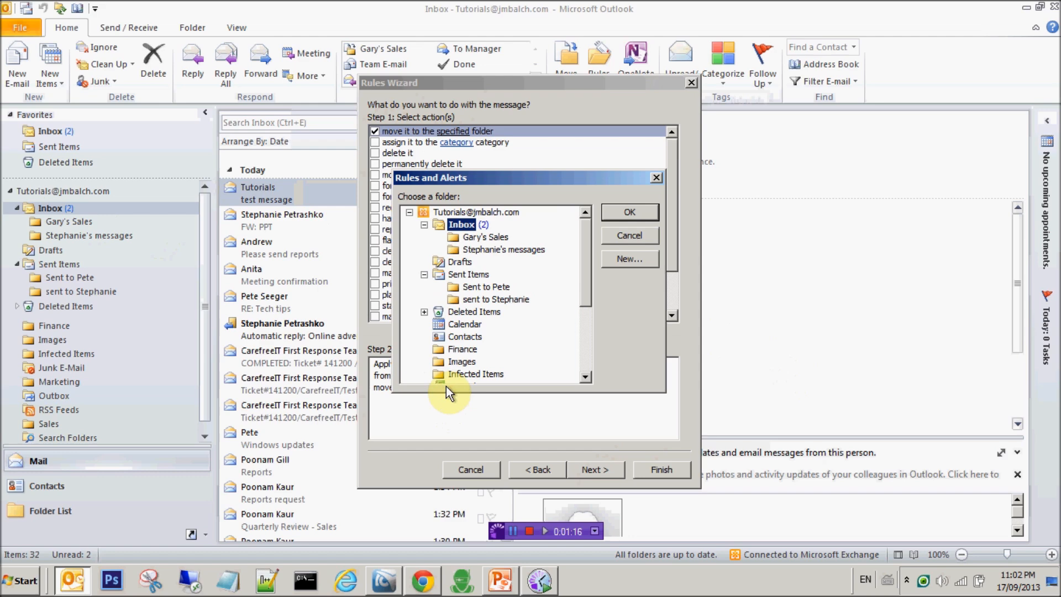
{"action": "left_click", "coordinate": [502, 251]}
{"action": "left_click", "coordinate": [634, 211]}
Add the 'except if it is an automatic reply' exception and advance to final setup.
{"action": "left_click", "coordinate": [585, 470]}
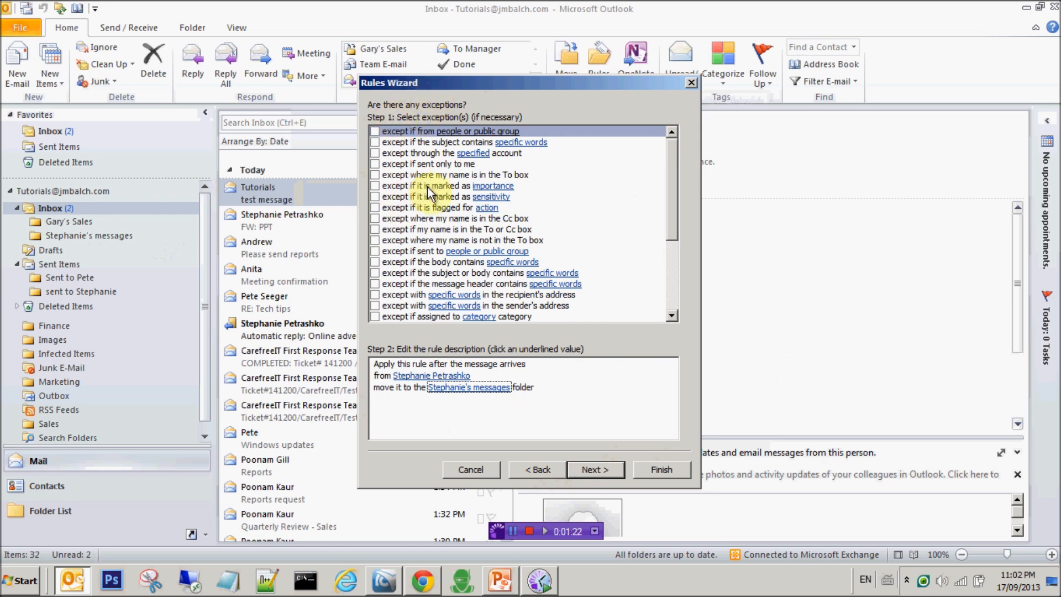
{"action": "left_click", "coordinate": [675, 293]}
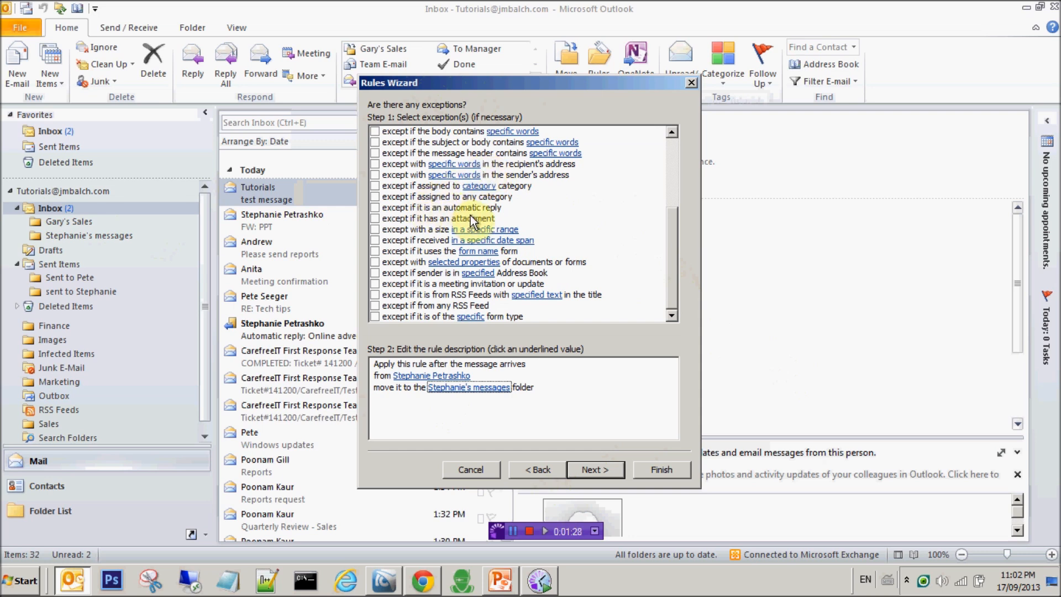
{"action": "left_click", "coordinate": [374, 209]}
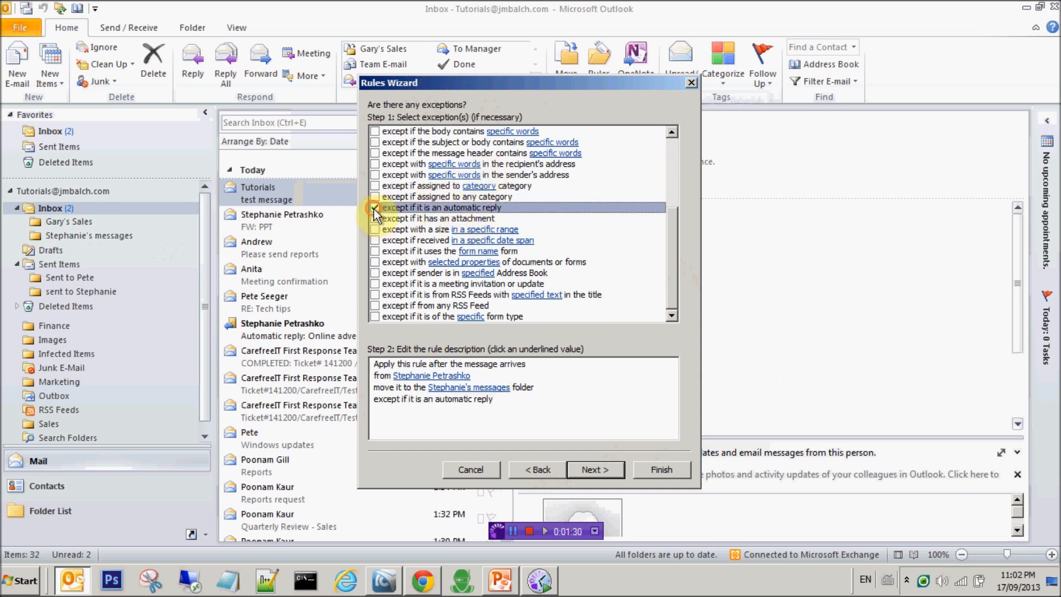
{"action": "left_click", "coordinate": [468, 396]}
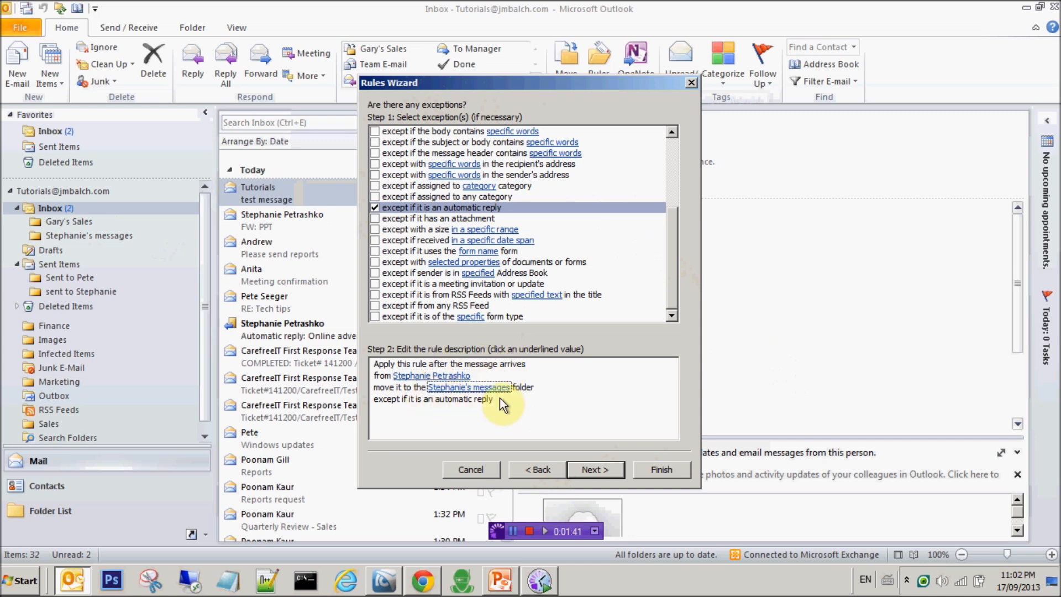
{"action": "left_click", "coordinate": [441, 391]}
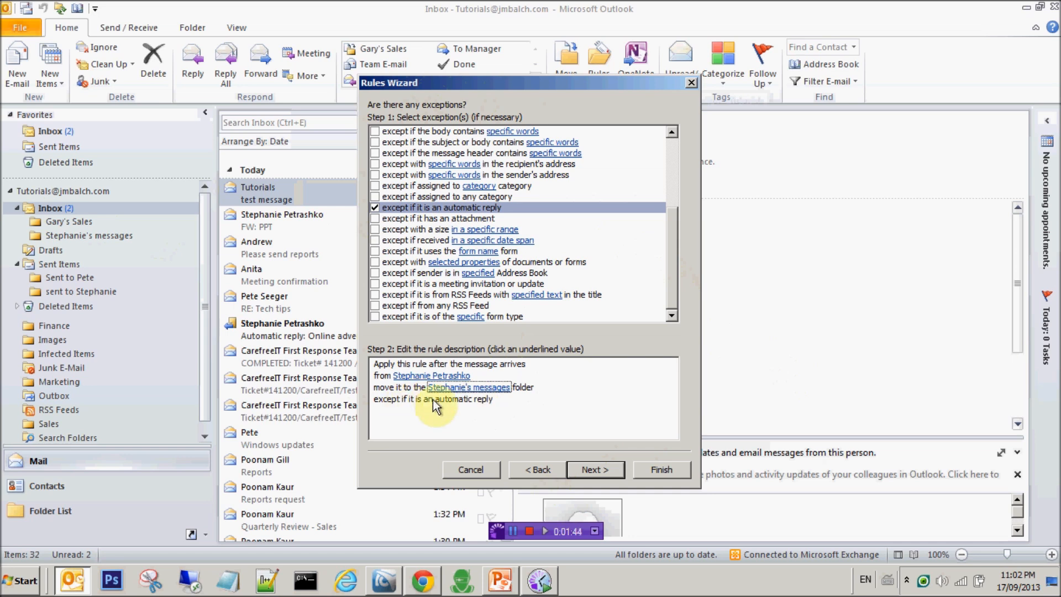
{"action": "left_click", "coordinate": [598, 467]}
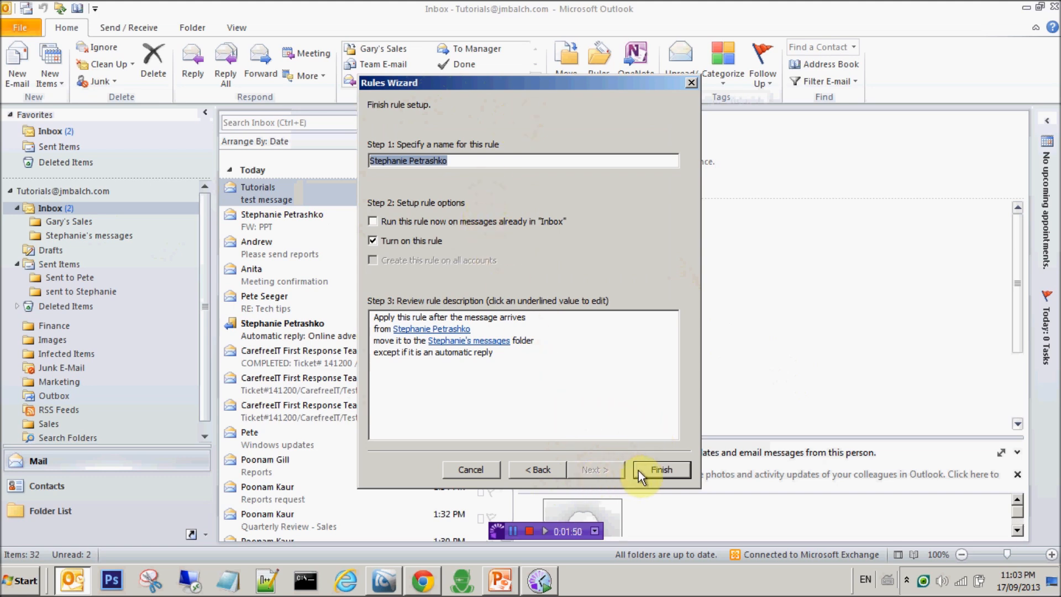
Enable 'Run this rule now on messages already in Inbox' and finish the rule.
{"action": "left_click", "coordinate": [425, 226]}
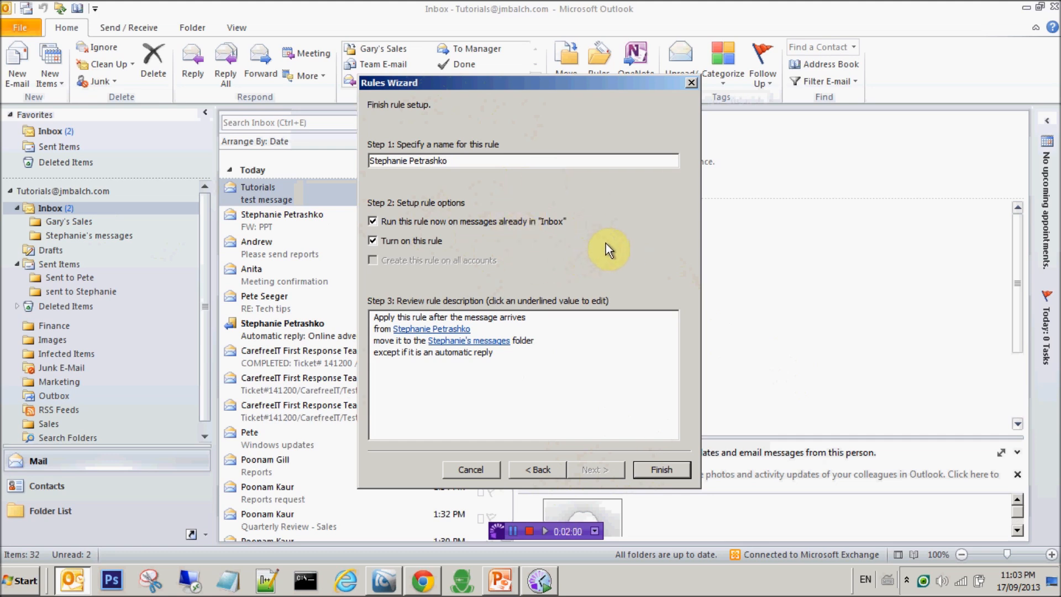
{"action": "left_click", "coordinate": [667, 470]}
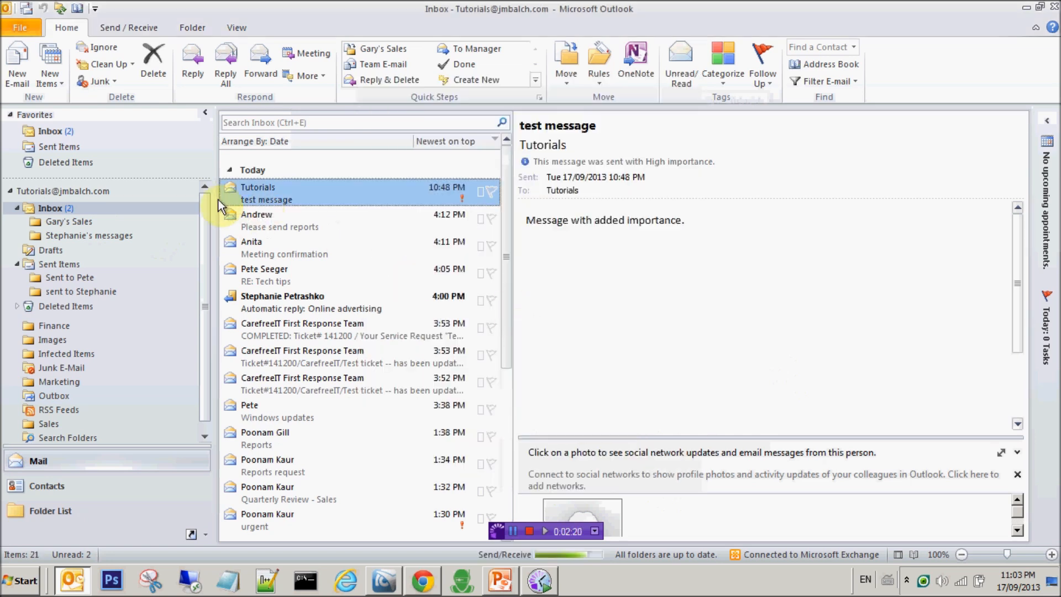
View the filed mail in the colleague's subfolder, then open the automatic reply still in the Inbox.
{"action": "left_click", "coordinate": [109, 233]}
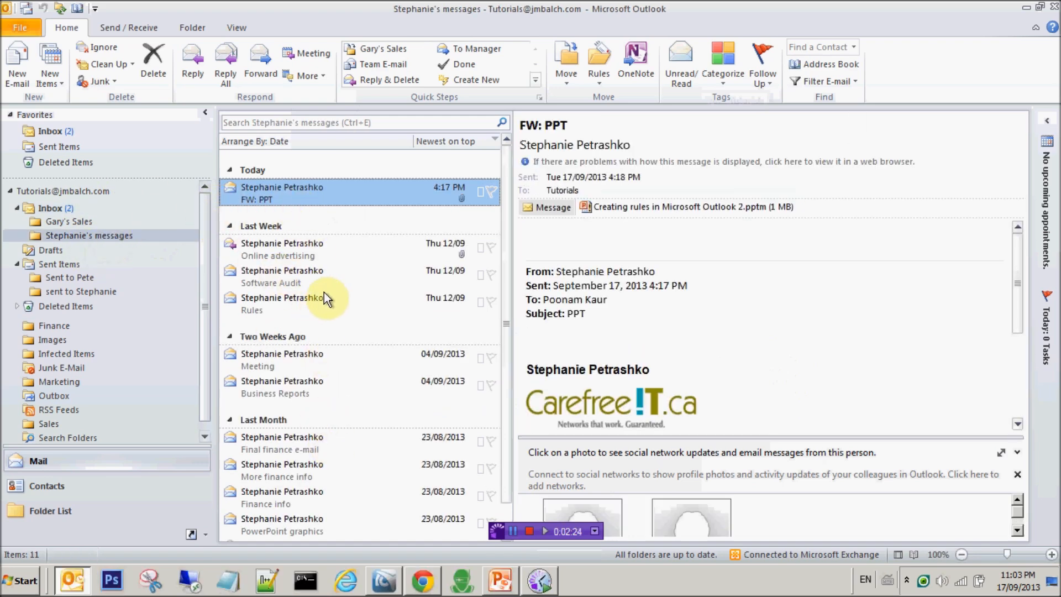
{"action": "left_click", "coordinate": [66, 208]}
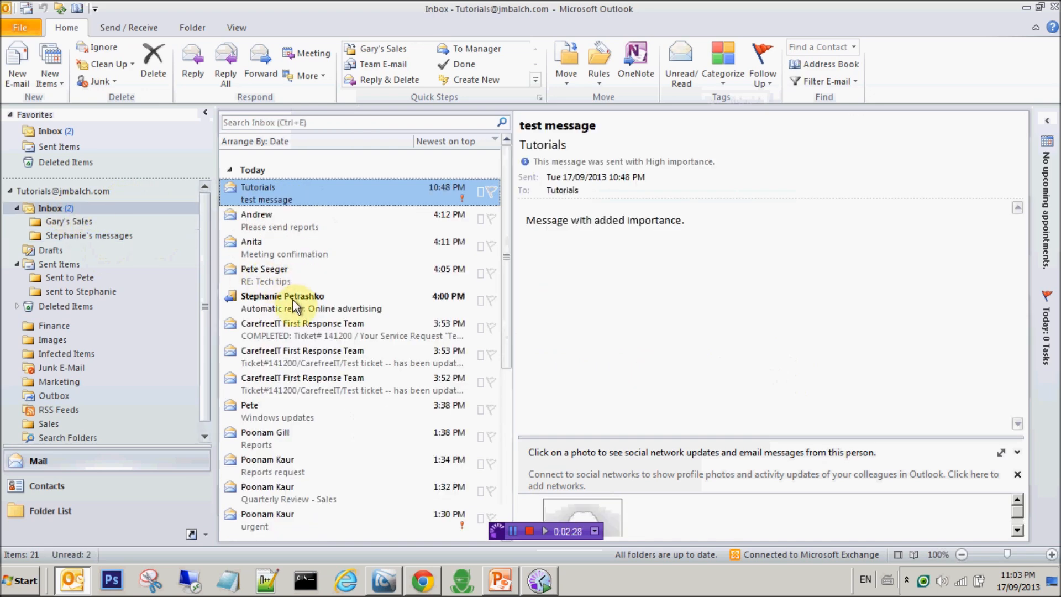
{"action": "left_click", "coordinate": [318, 297]}
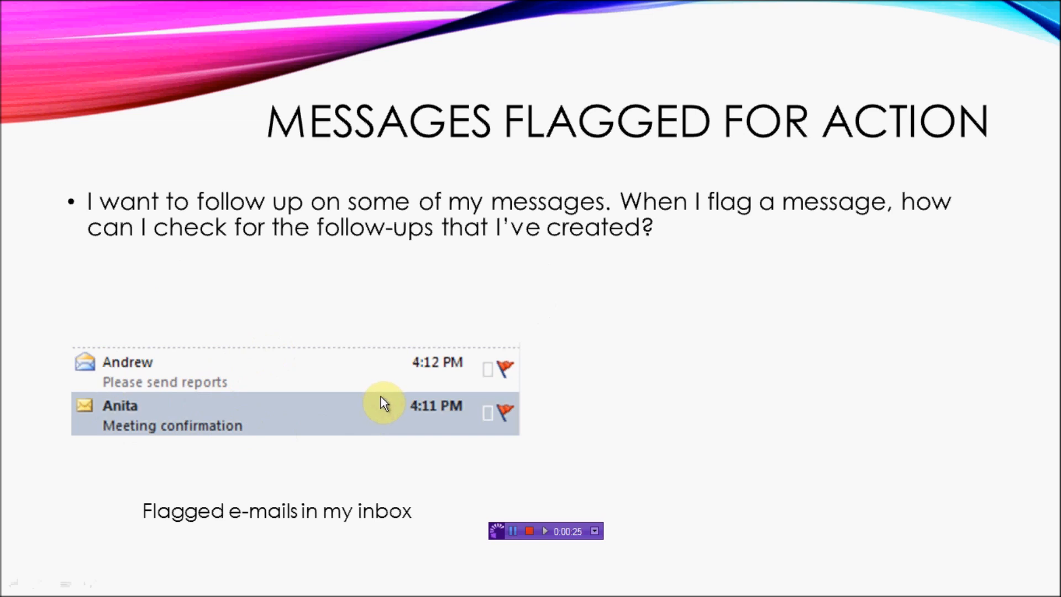
Play the Flagged for Action slide's arrow and Follow up folder animations, then exit to the Outlook Inbox.
{"action": "left_click", "coordinate": [439, 295]}
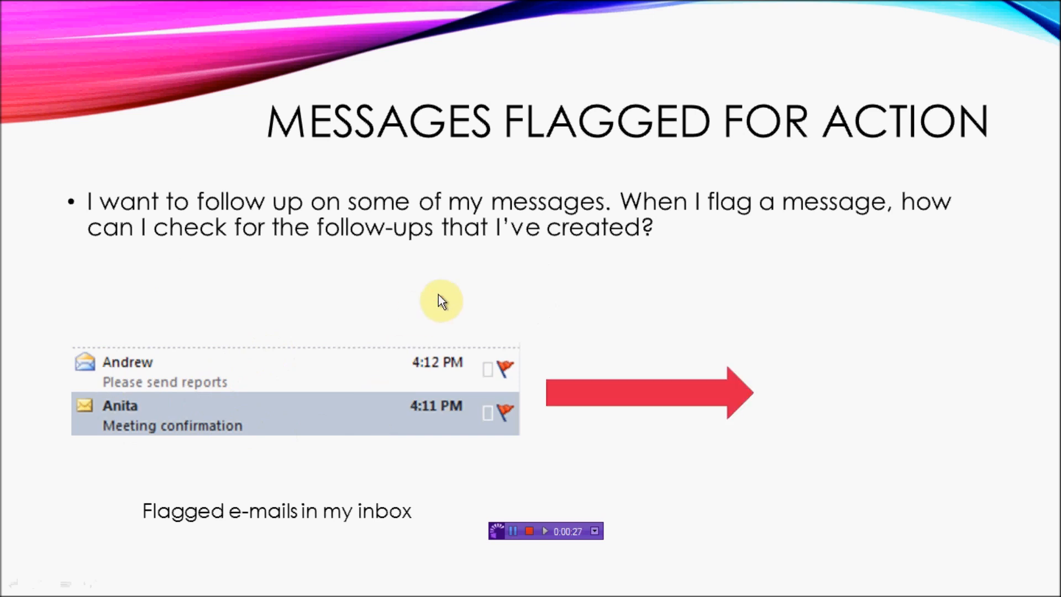
{"action": "left_click", "coordinate": [438, 297]}
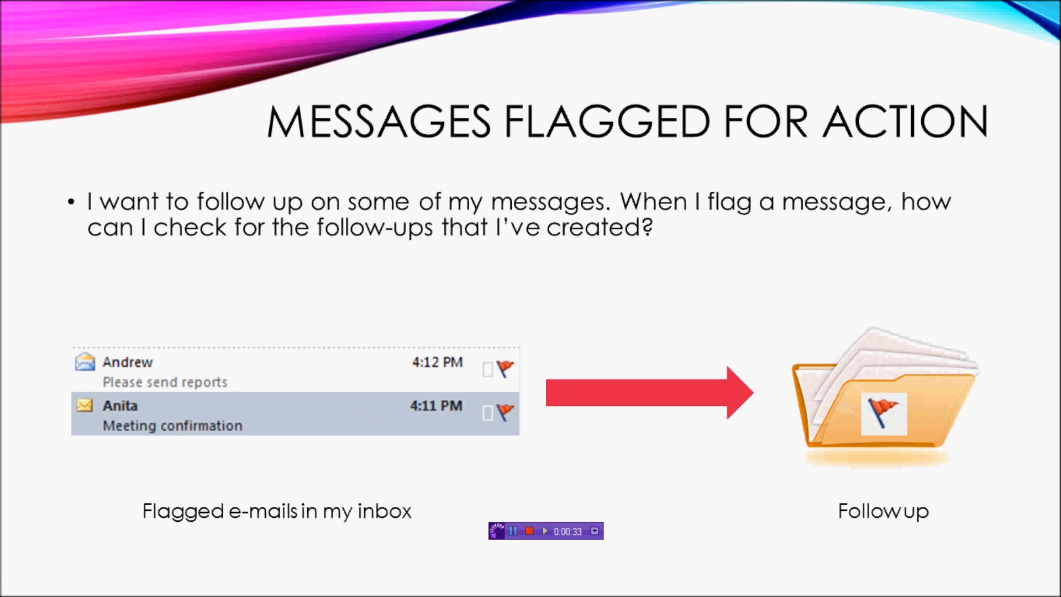
{"action": "key", "text": "Escape"}
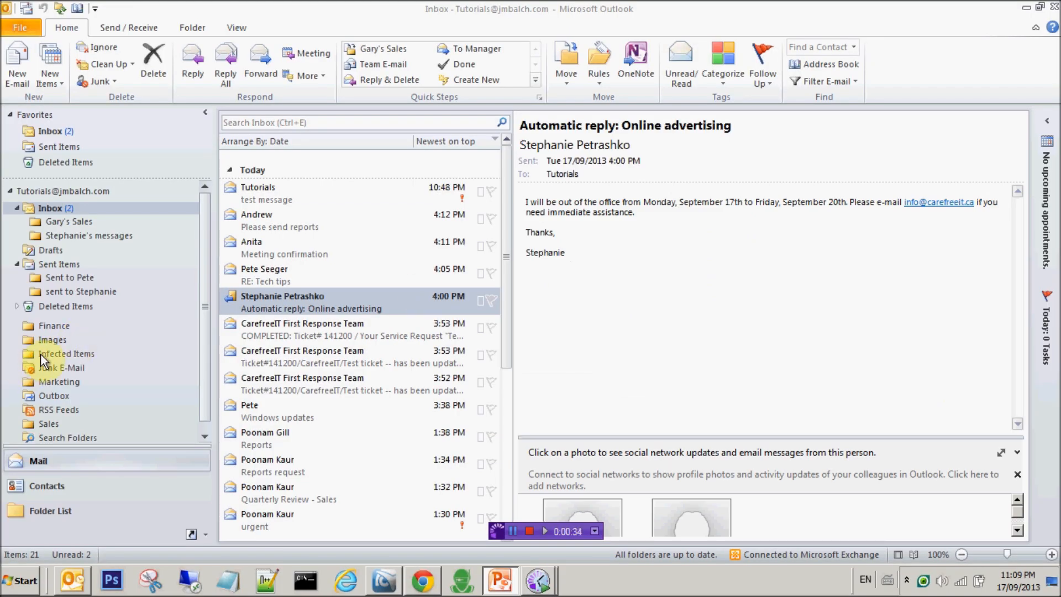
{"action": "left_click", "coordinate": [85, 209]}
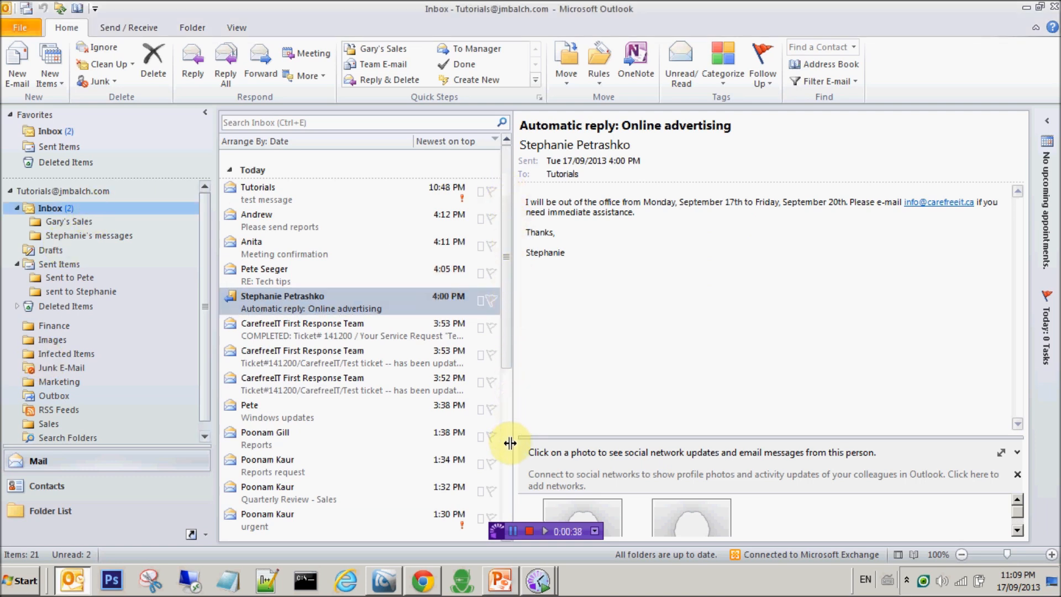
{"action": "scroll", "coordinate": [509, 454], "scroll_direction": "down", "scroll_amount": 4}
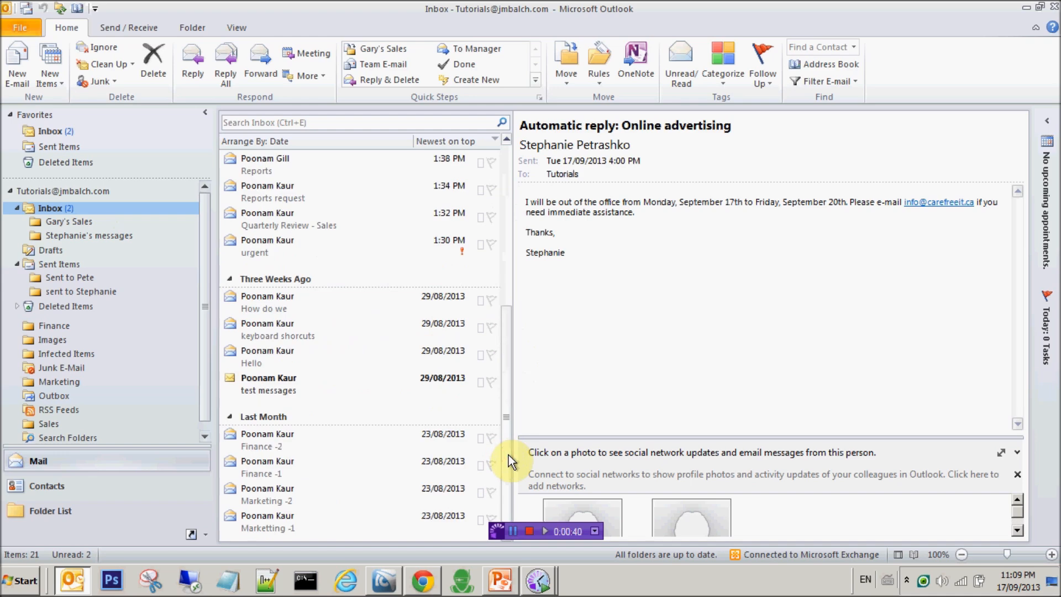
Flag Meeting confirmation and Please send reports for follow-up, due Tuesday, September 17, 2013.
{"action": "left_click", "coordinate": [510, 187]}
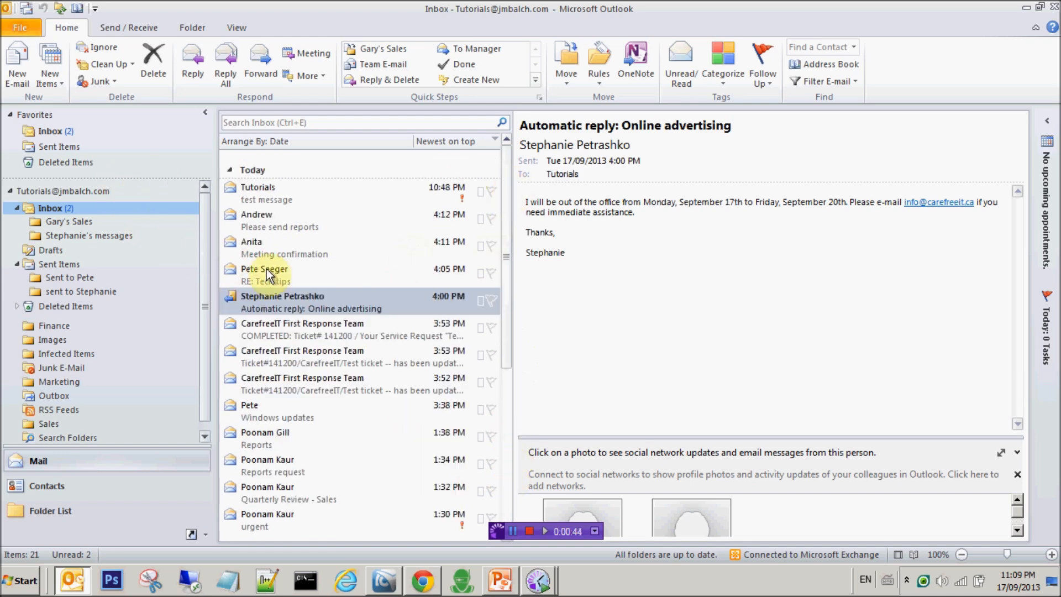
{"action": "left_click", "coordinate": [400, 254]}
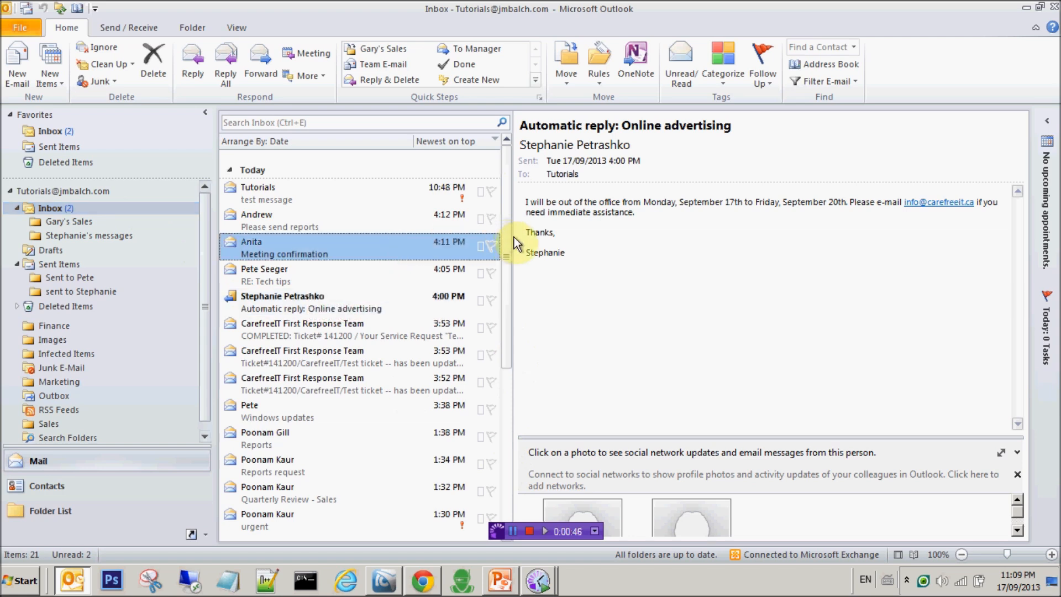
{"action": "left_click", "coordinate": [493, 246]}
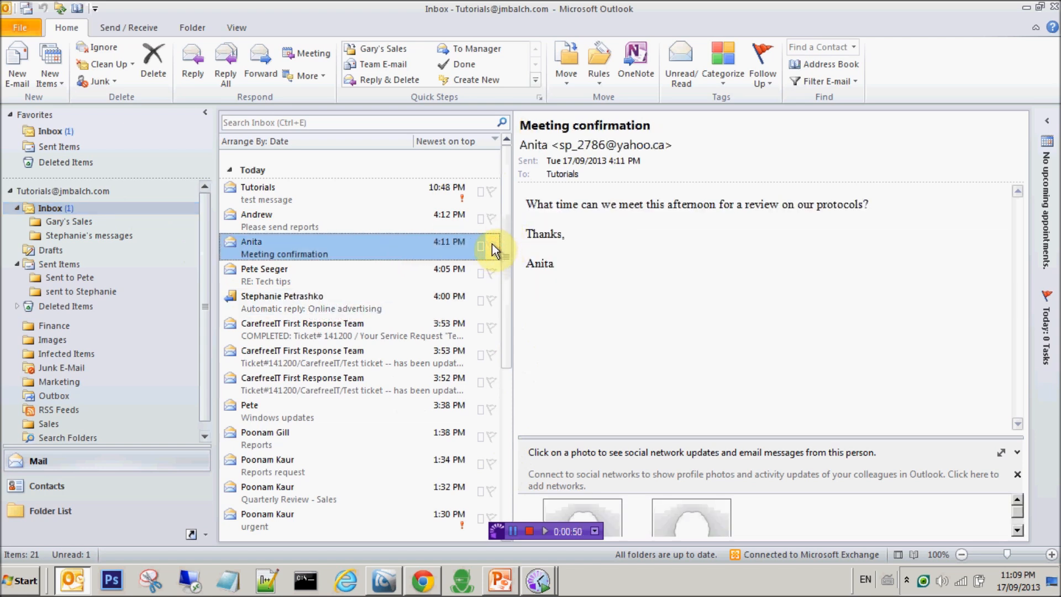
{"action": "left_click", "coordinate": [491, 245]}
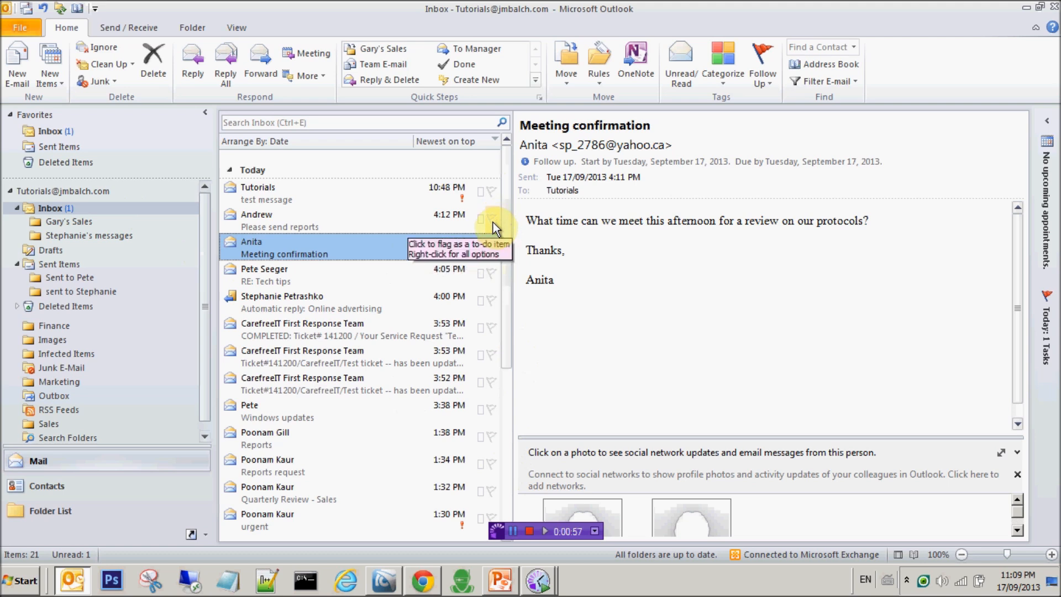
{"action": "left_click", "coordinate": [493, 222]}
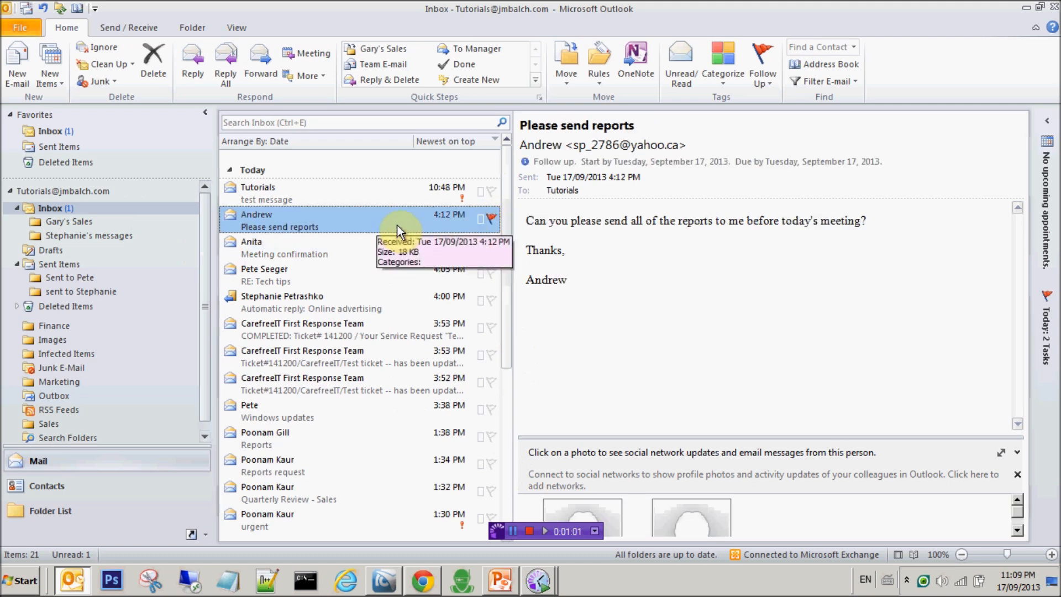
{"action": "left_click", "coordinate": [377, 245]}
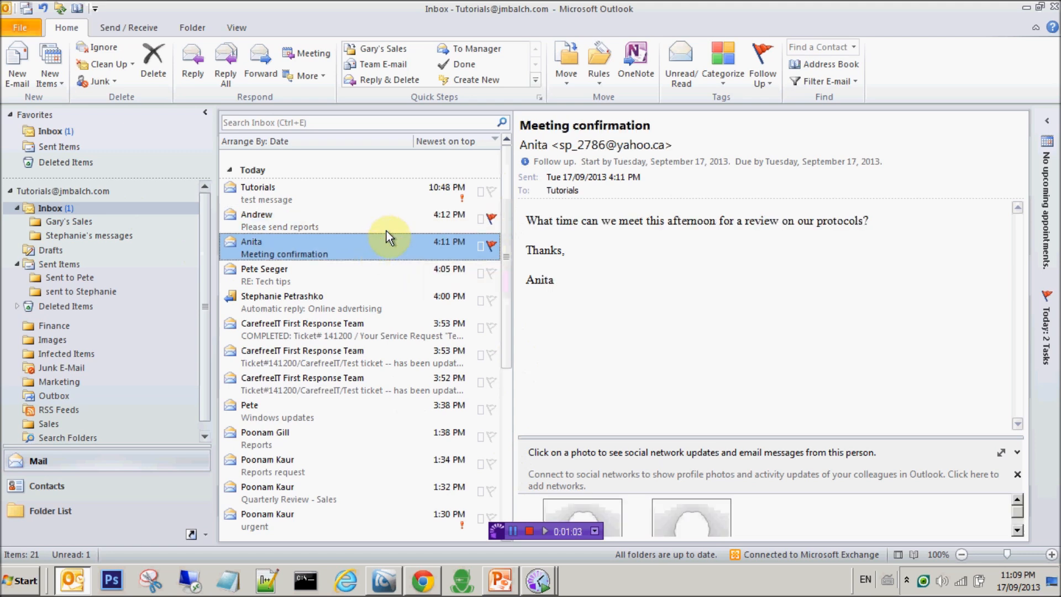
{"action": "left_click", "coordinate": [388, 226]}
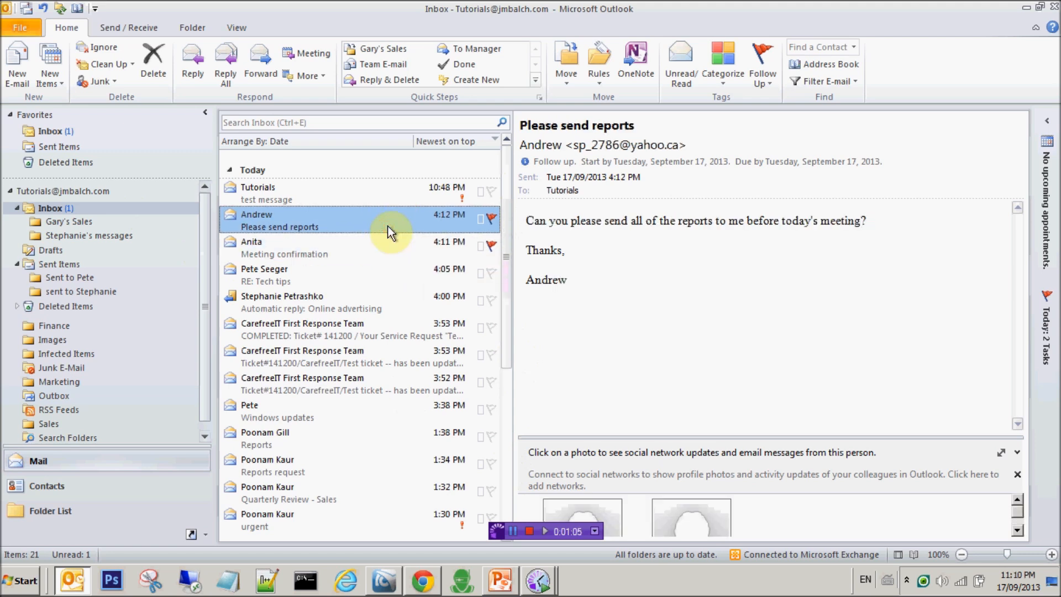
{"action": "left_click", "coordinate": [772, 82]}
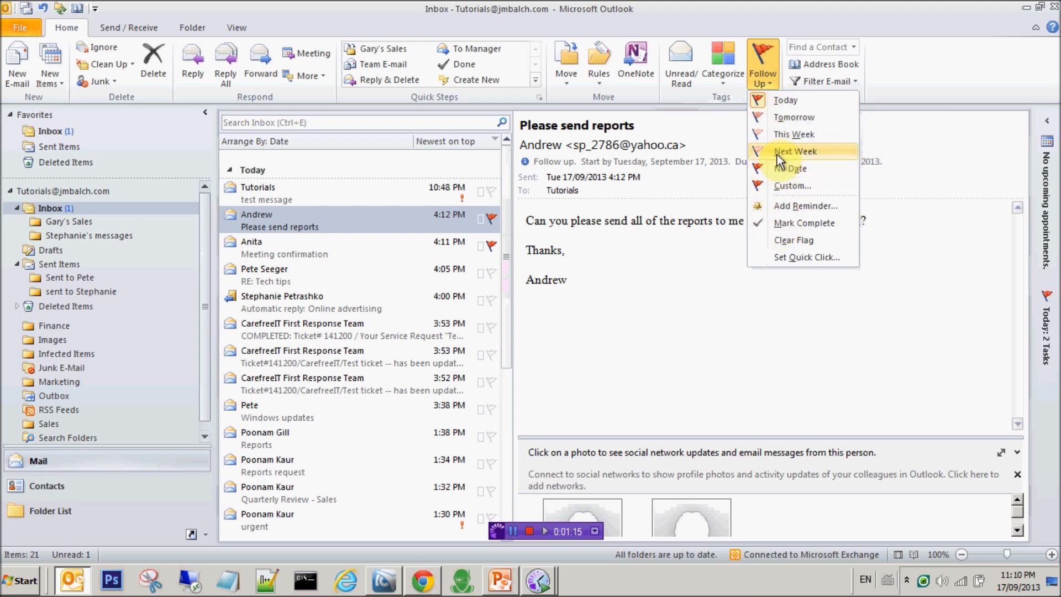
Change the Please send reports flag to Next Week, starting September 23 and due September 27.
{"action": "left_click", "coordinate": [800, 119]}
{"action": "left_click", "coordinate": [770, 86]}
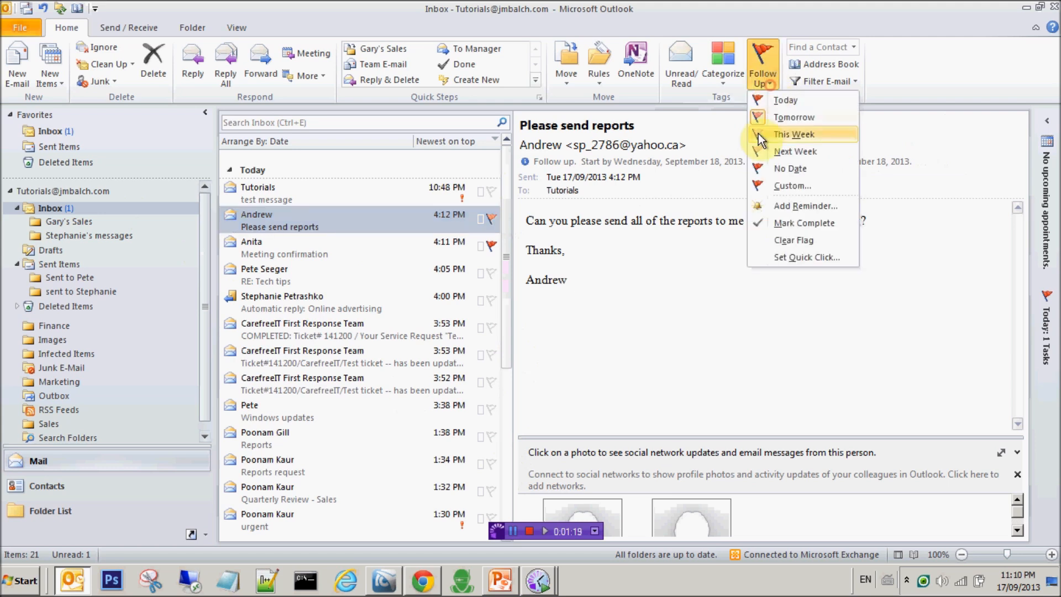
{"action": "left_click", "coordinate": [768, 153]}
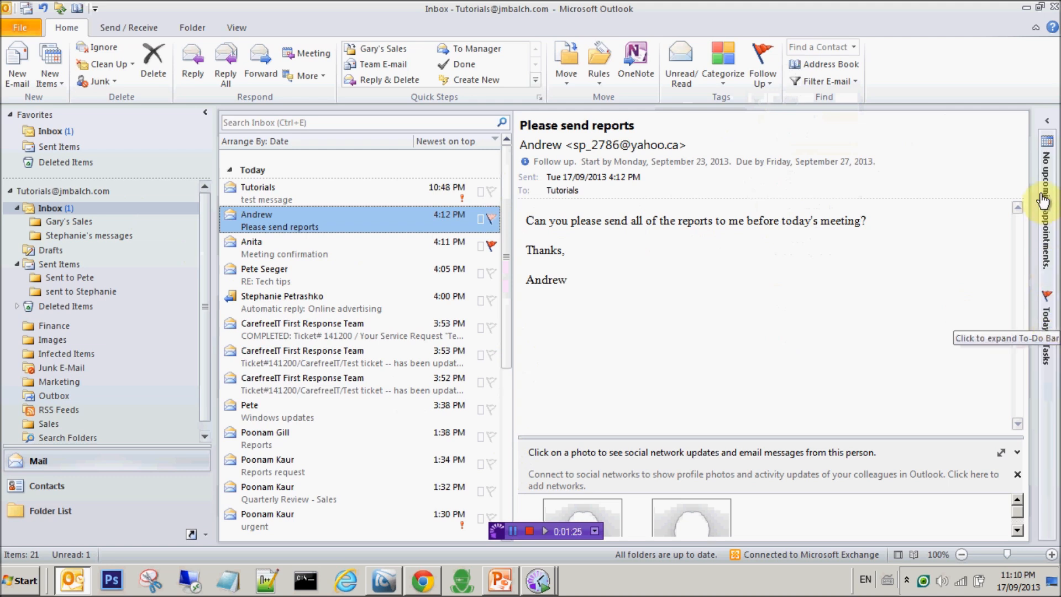
{"action": "left_click", "coordinate": [1049, 120]}
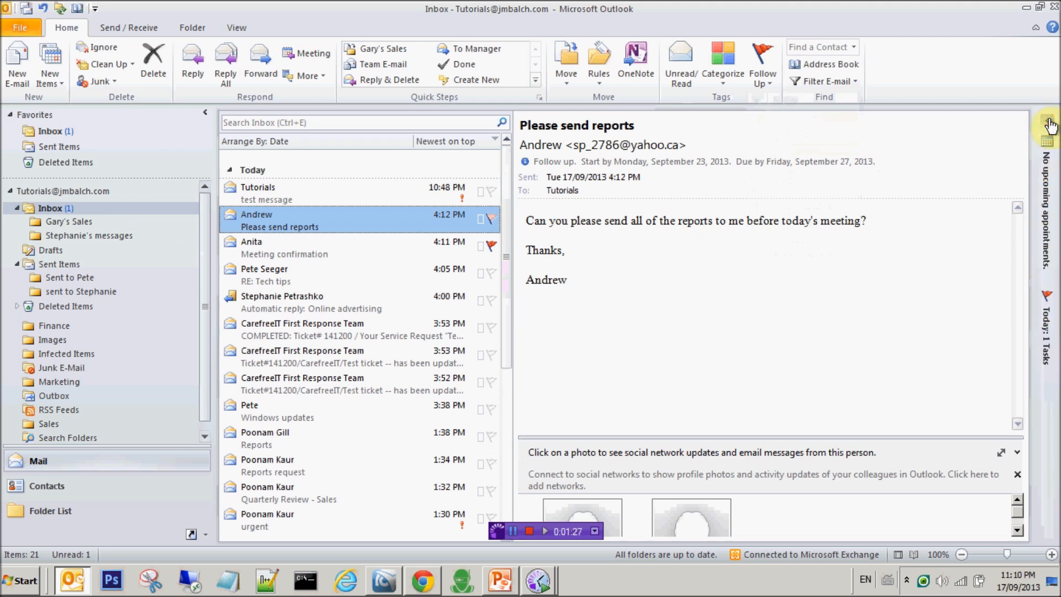
Check the Meeting confirmation task in the To-Do Bar, then filter the Inbox to flagged messages.
{"action": "left_click", "coordinate": [1050, 122]}
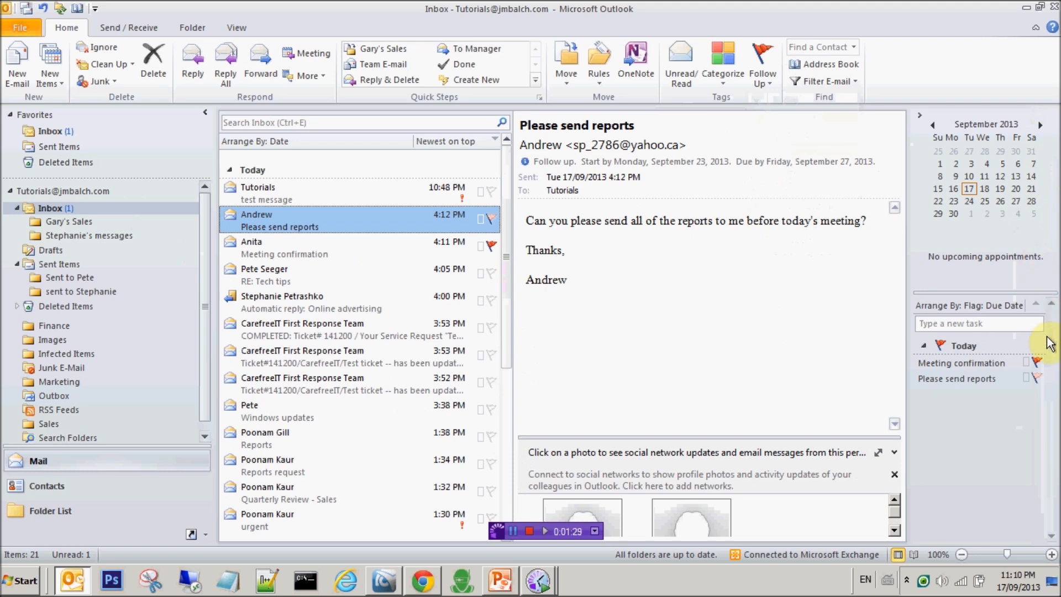
{"action": "left_click", "coordinate": [978, 363]}
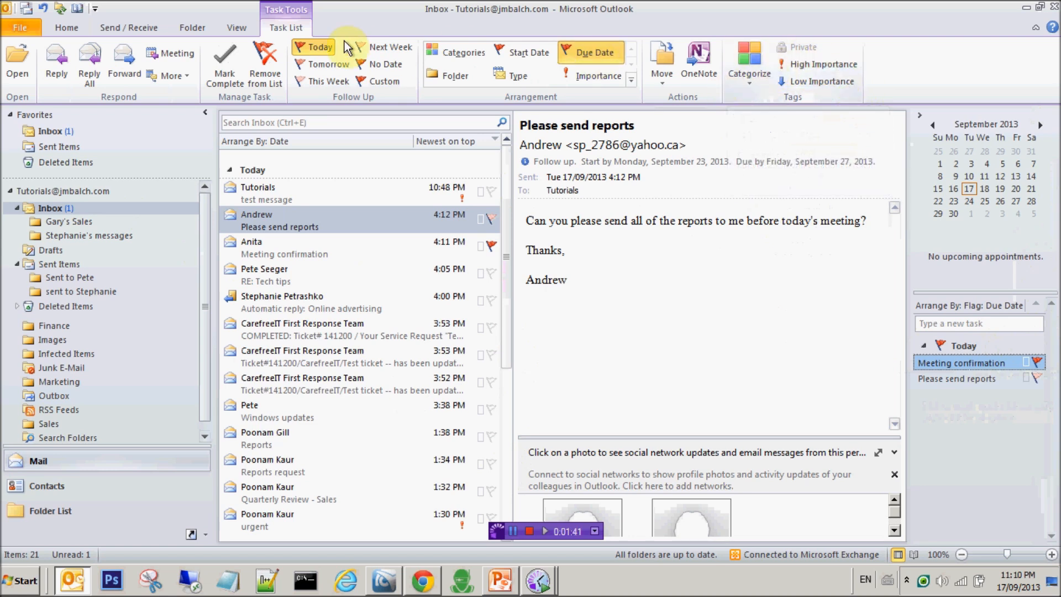
{"action": "left_click", "coordinate": [69, 29]}
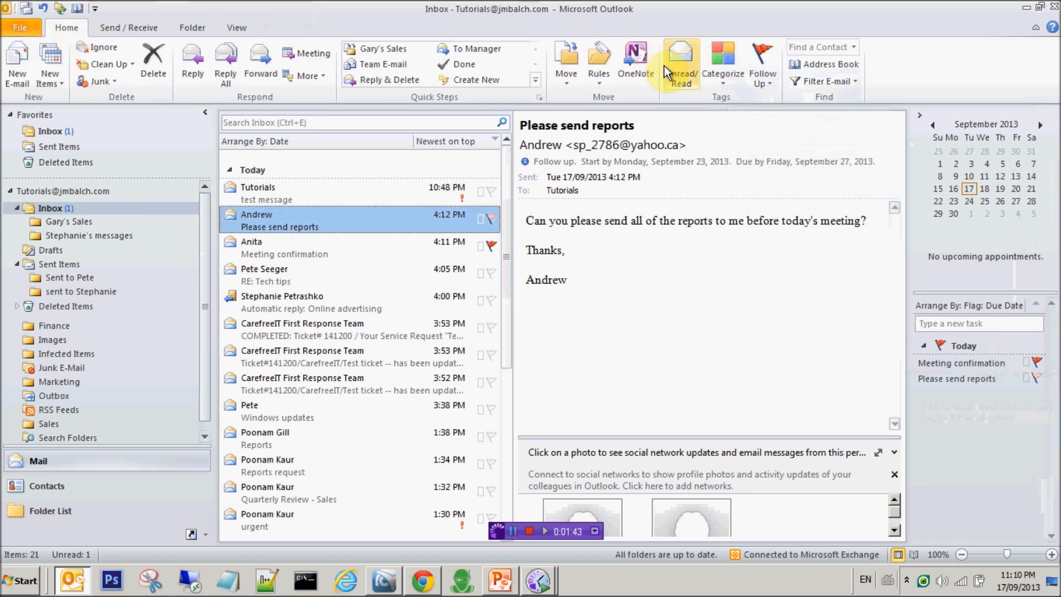
{"action": "left_click", "coordinate": [852, 82]}
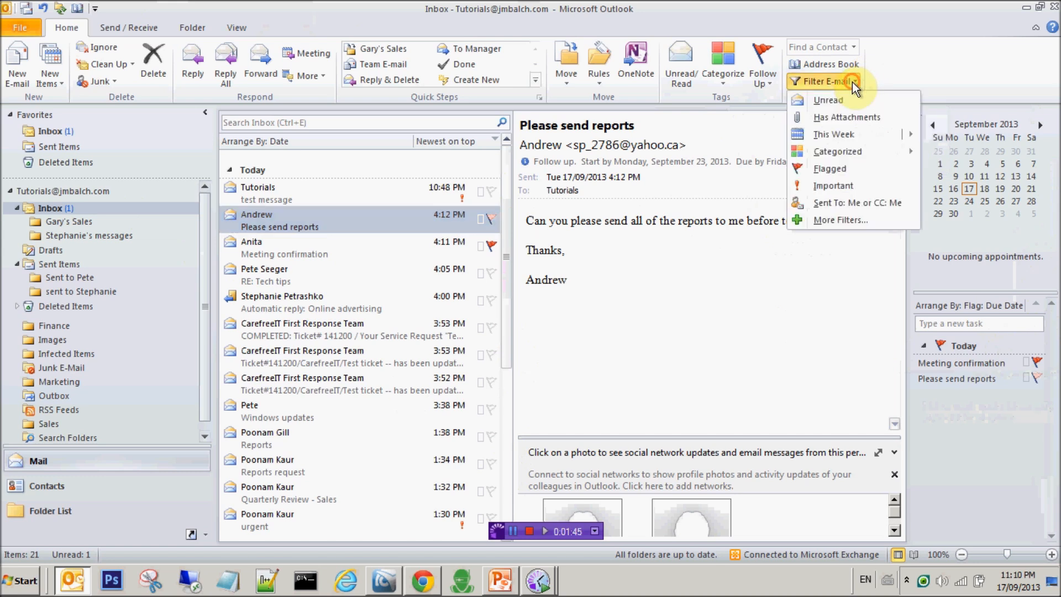
{"action": "left_click", "coordinate": [842, 169]}
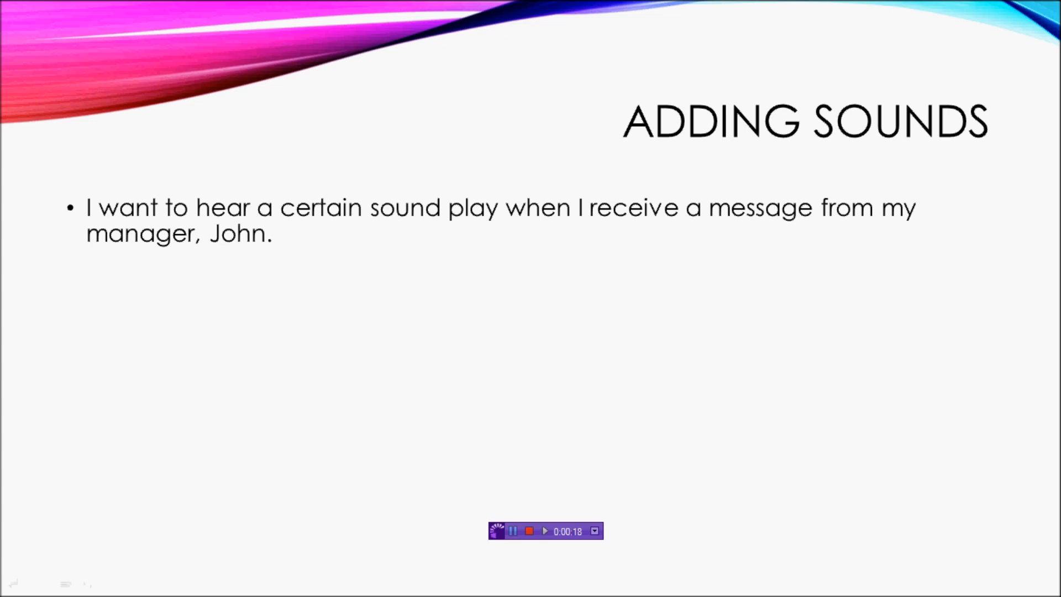
Play the manager-to-computer diagram on the Adding Sounds slide and end the slide show.
{"action": "left_click", "coordinate": [861, 110]}
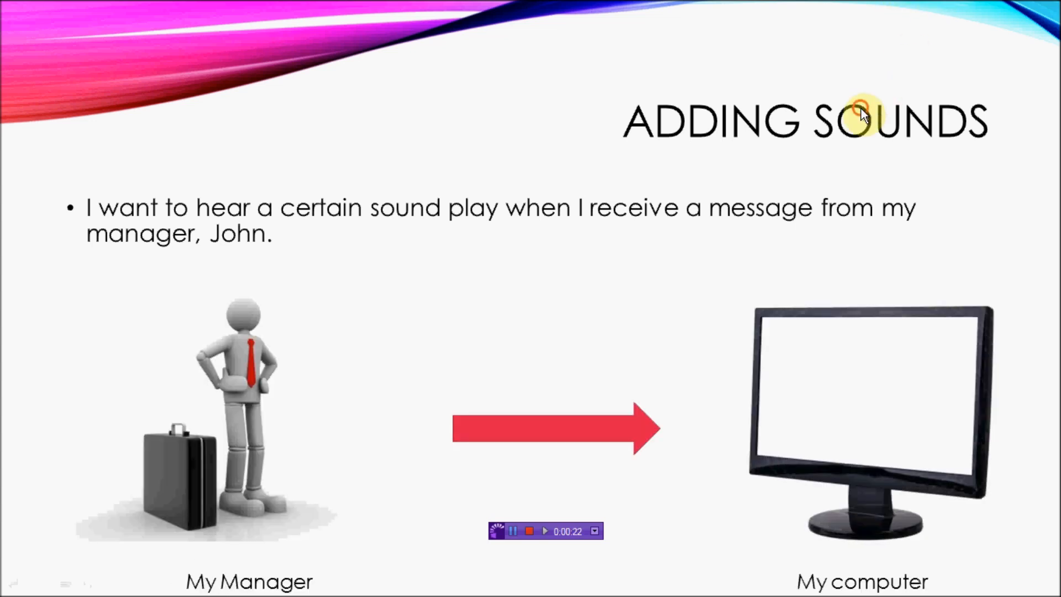
{"action": "left_click", "coordinate": [861, 109]}
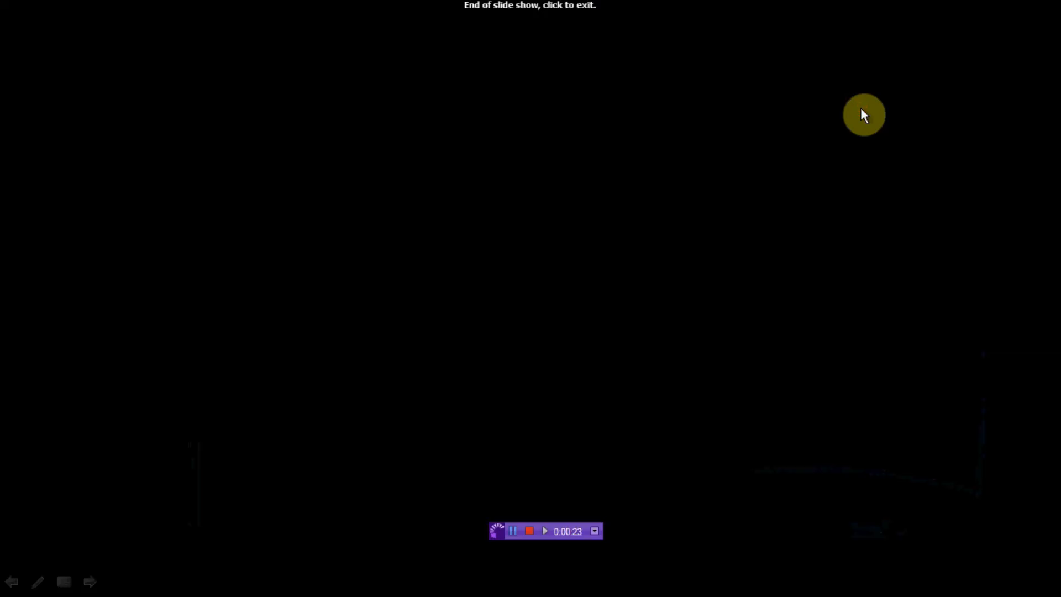
{"action": "left_click", "coordinate": [214, 229]}
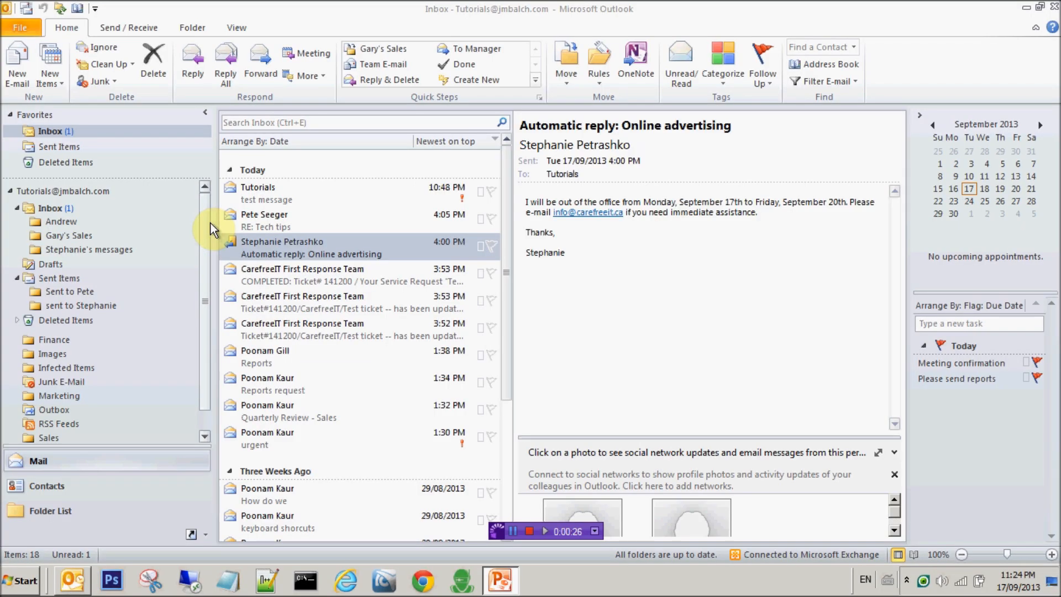
Start a rule from the RE: Tech tips message that plays a sound and moves the sender's mail under Inbox.
{"action": "left_click", "coordinate": [295, 229]}
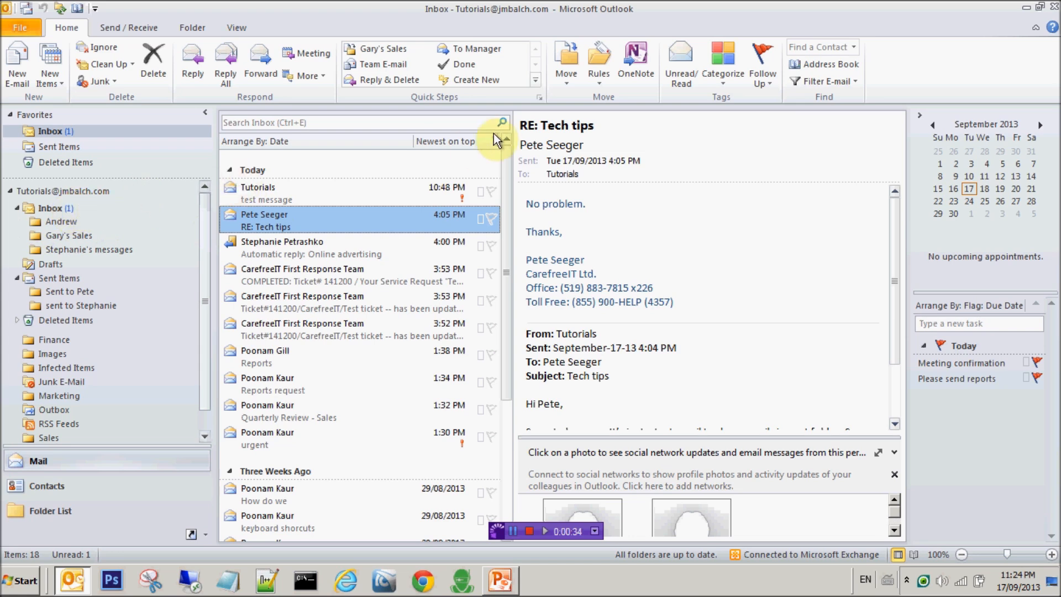
{"action": "left_click", "coordinate": [602, 77]}
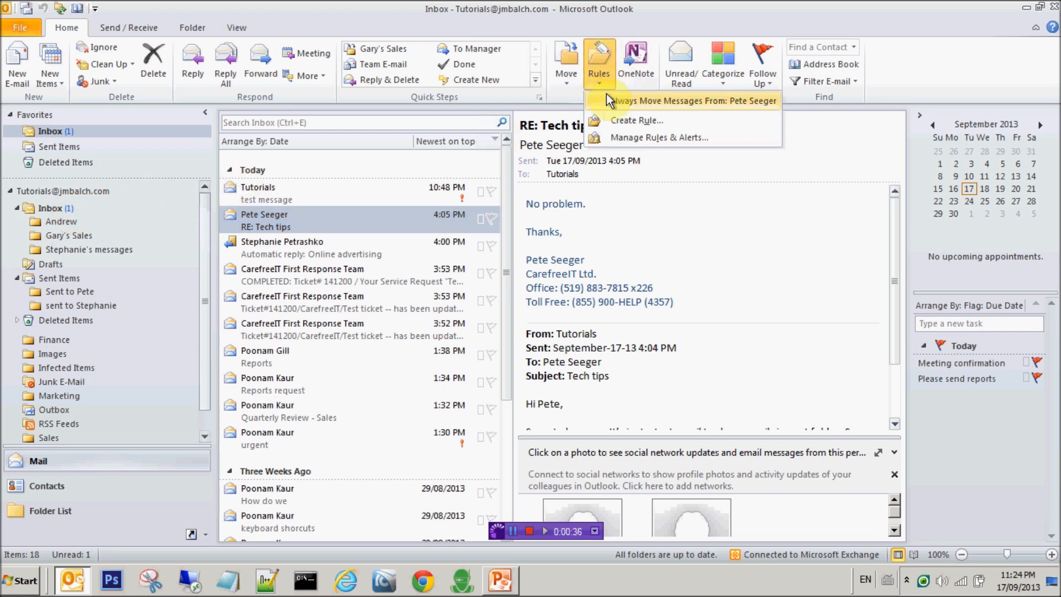
{"action": "left_click", "coordinate": [609, 121]}
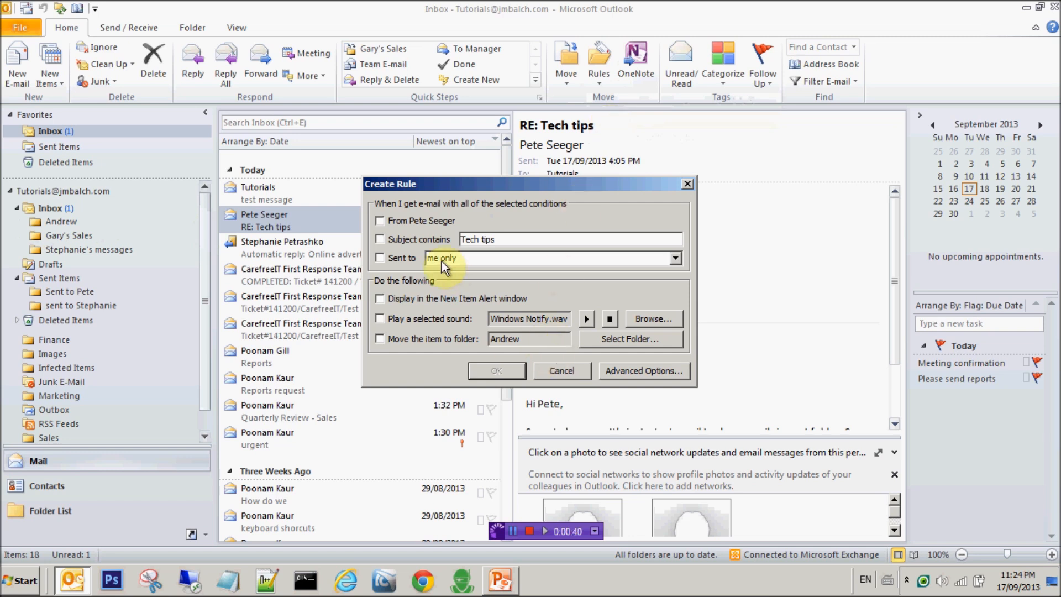
{"action": "left_click", "coordinate": [382, 223]}
{"action": "left_click", "coordinate": [377, 321]}
{"action": "left_click", "coordinate": [379, 338]}
{"action": "left_click", "coordinate": [599, 339]}
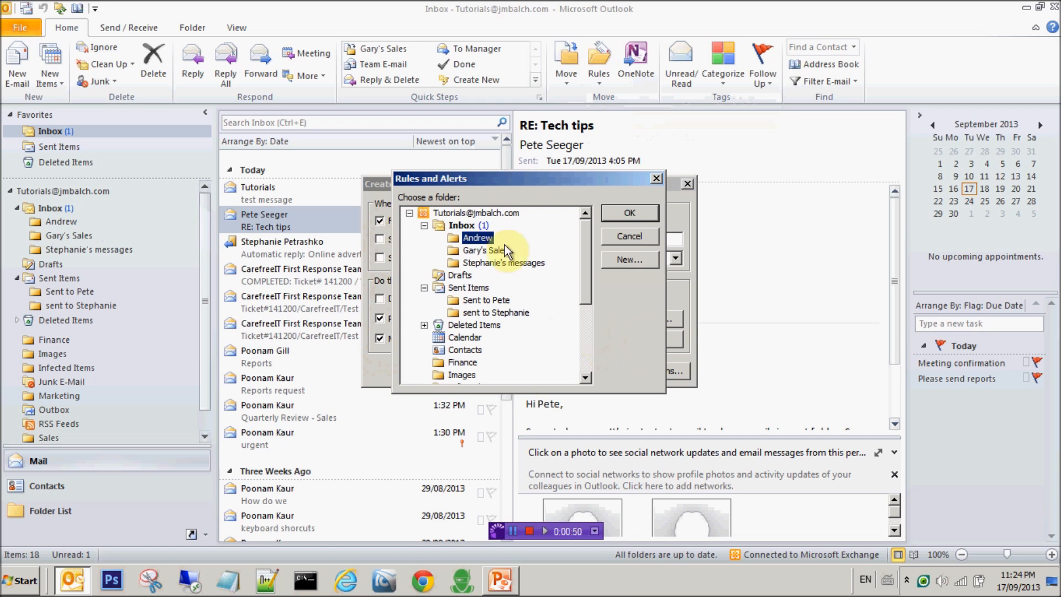
{"action": "left_click", "coordinate": [464, 225]}
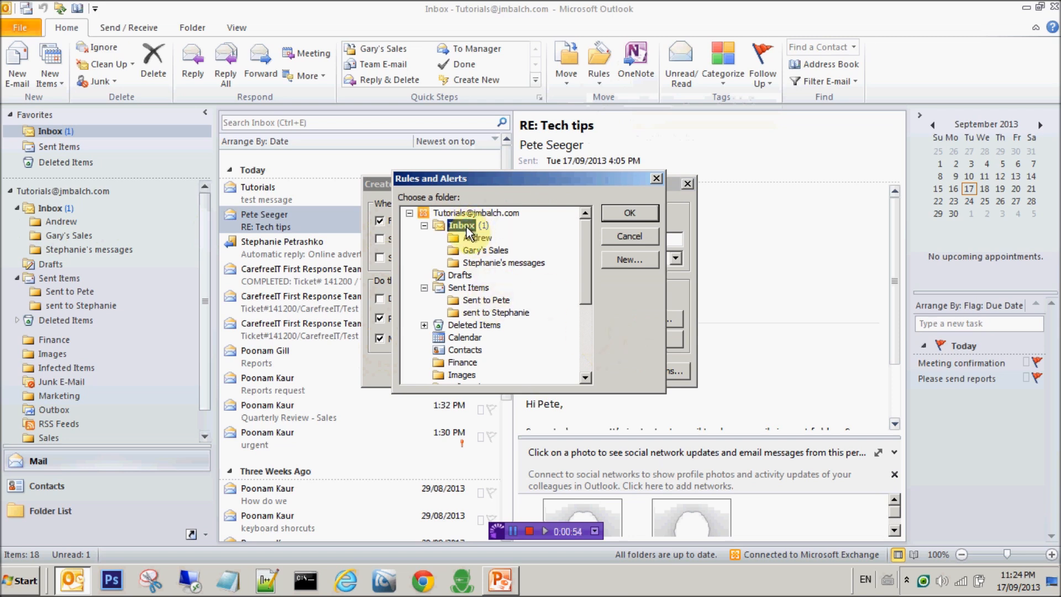
Create a new Inbox subfolder named after the sender as the rule's destination.
{"action": "left_click", "coordinate": [617, 263]}
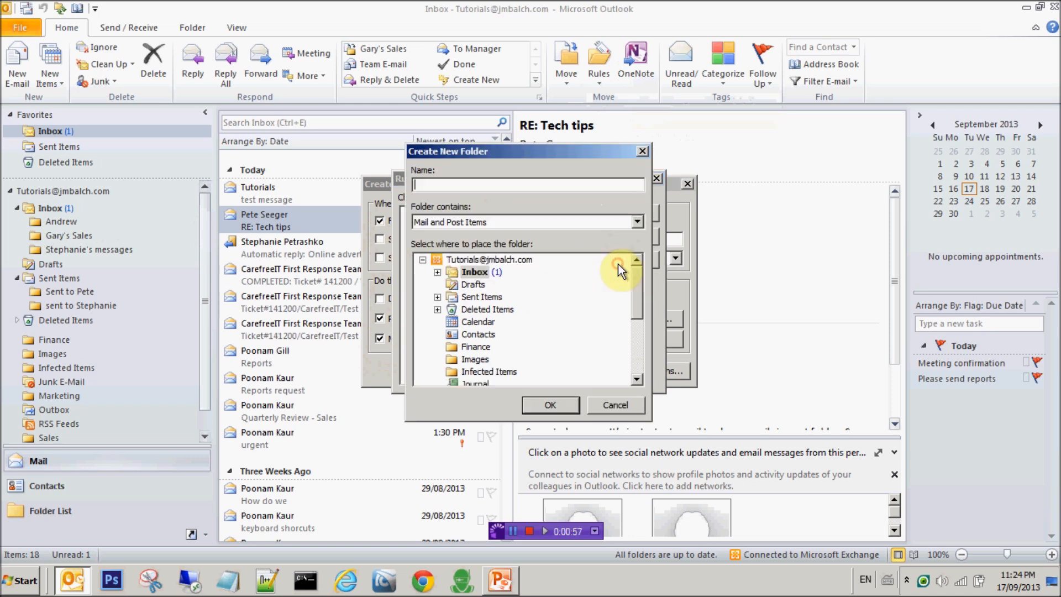
{"action": "type", "text": "Pete"}
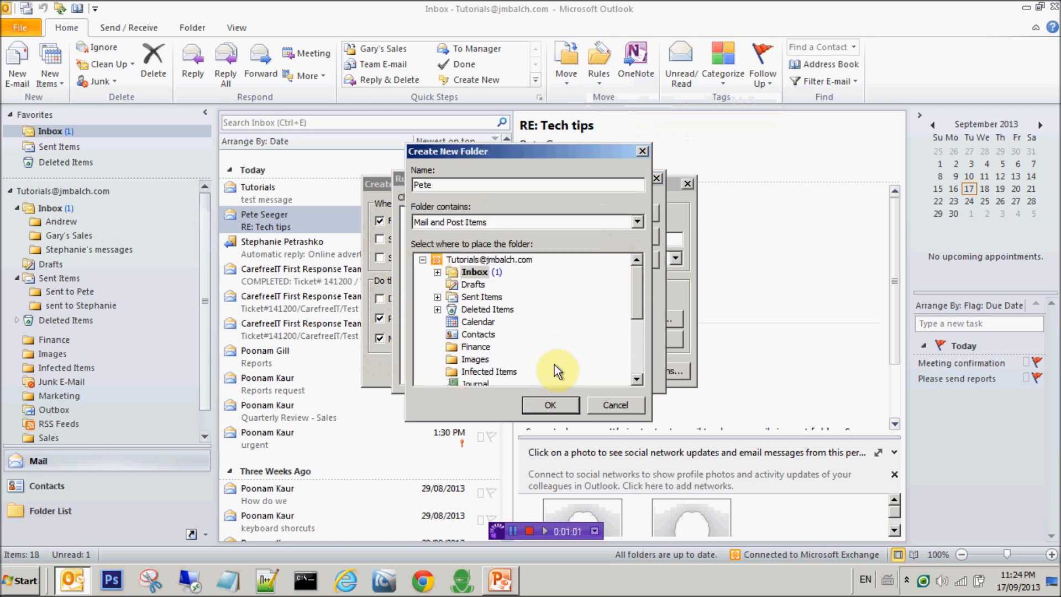
{"action": "left_click", "coordinate": [547, 405]}
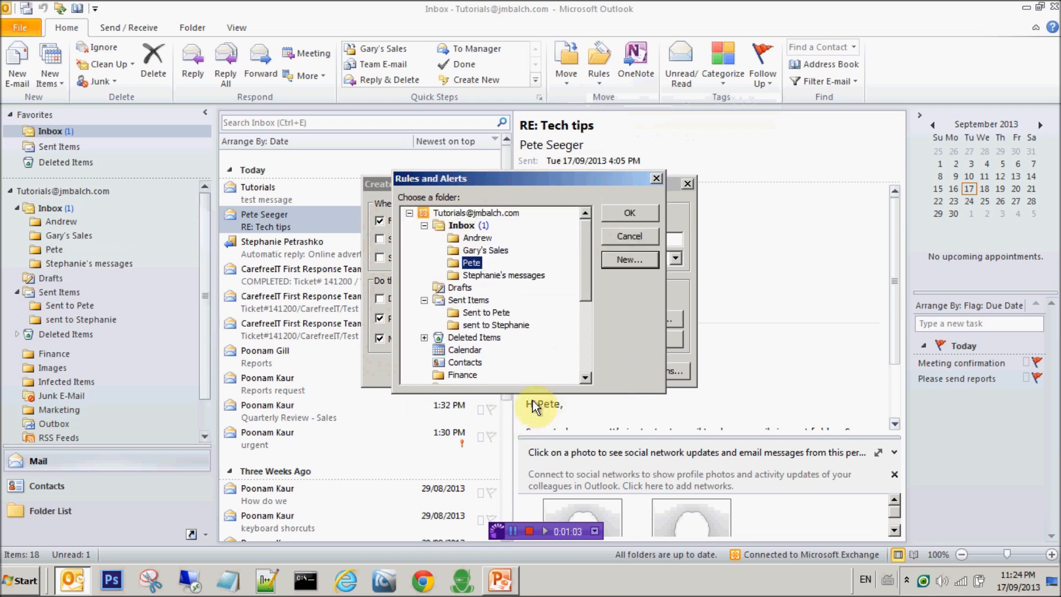
{"action": "left_click", "coordinate": [621, 211]}
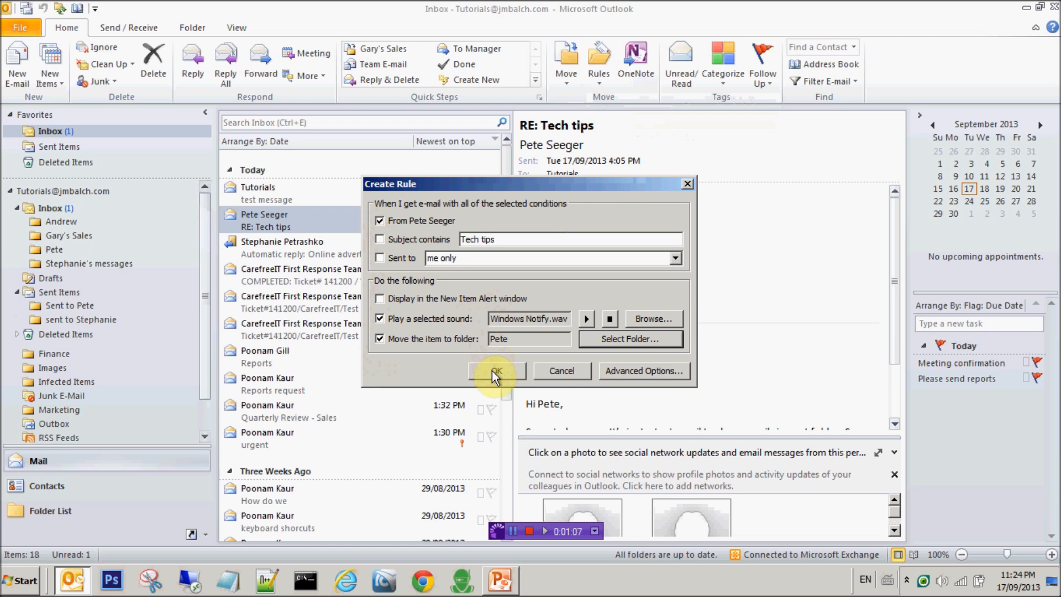
Save the rule and run it now on the existing Inbox messages.
{"action": "left_click", "coordinate": [492, 371]}
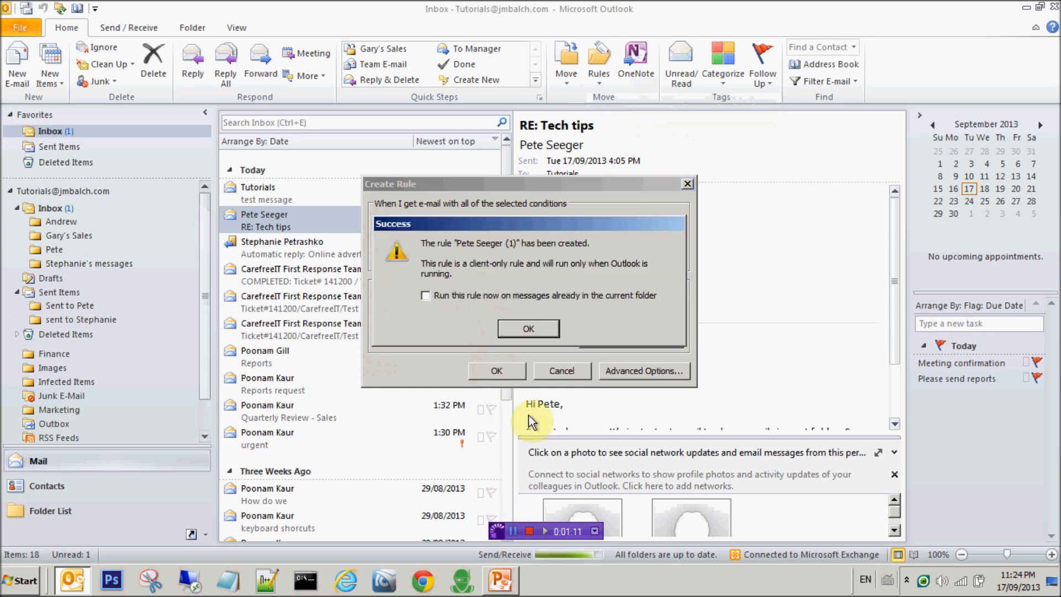
{"action": "left_click", "coordinate": [505, 296]}
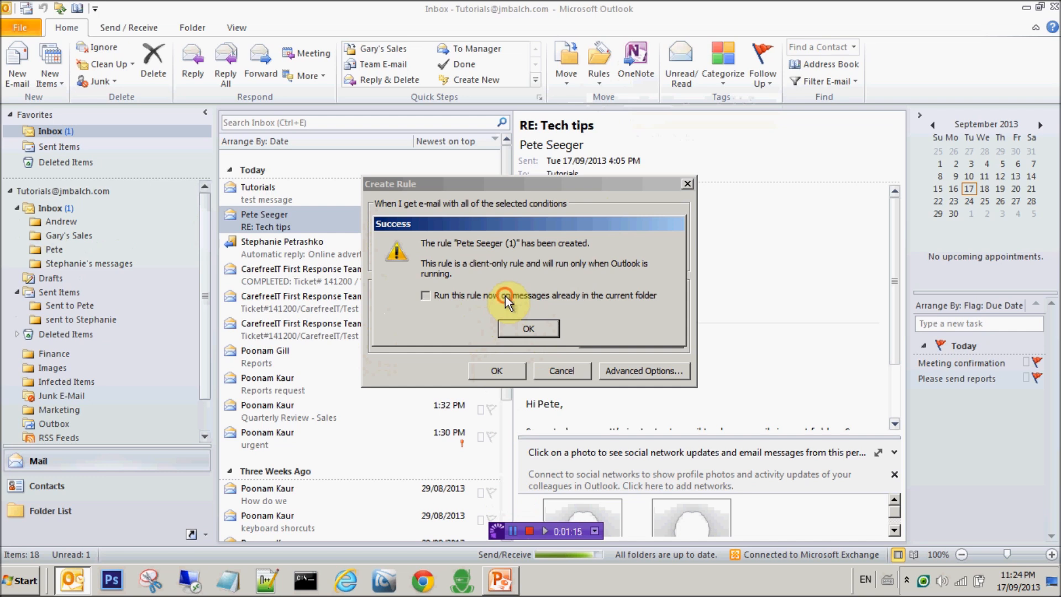
{"action": "left_click", "coordinate": [508, 329]}
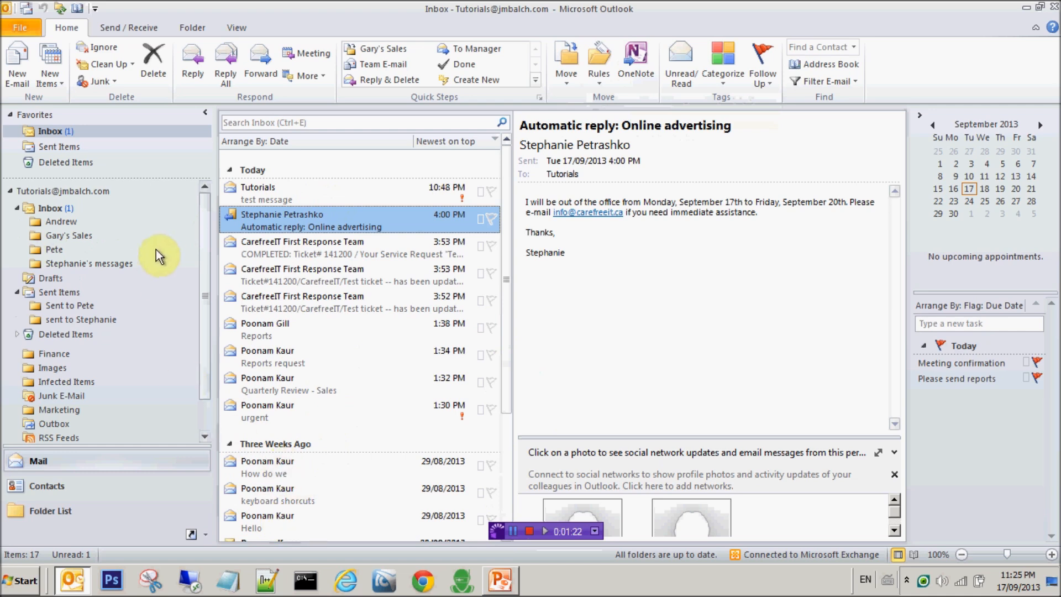
{"action": "left_click", "coordinate": [61, 249]}
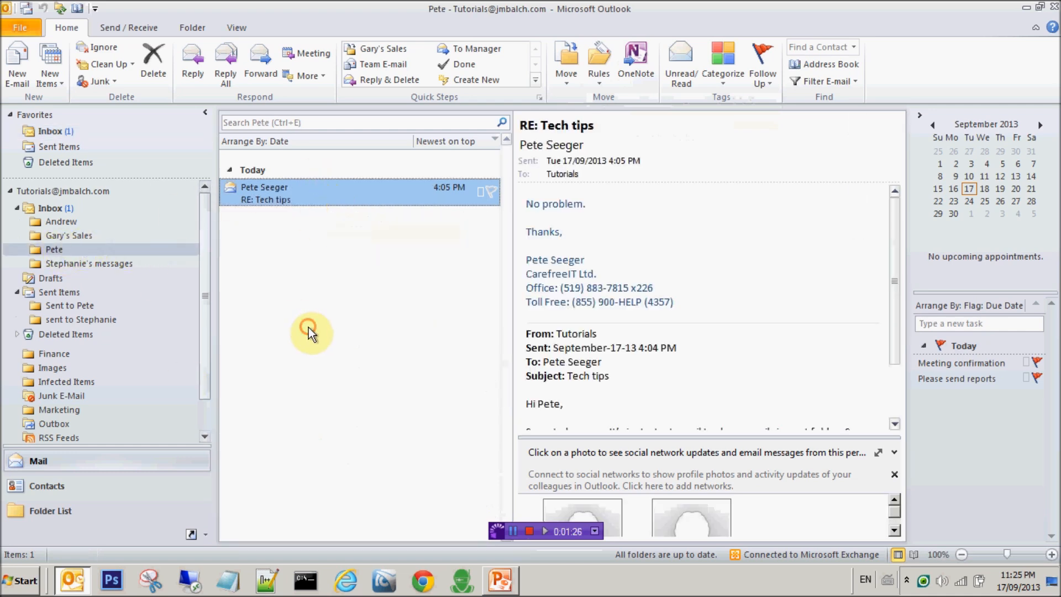
{"action": "left_click", "coordinate": [68, 137]}
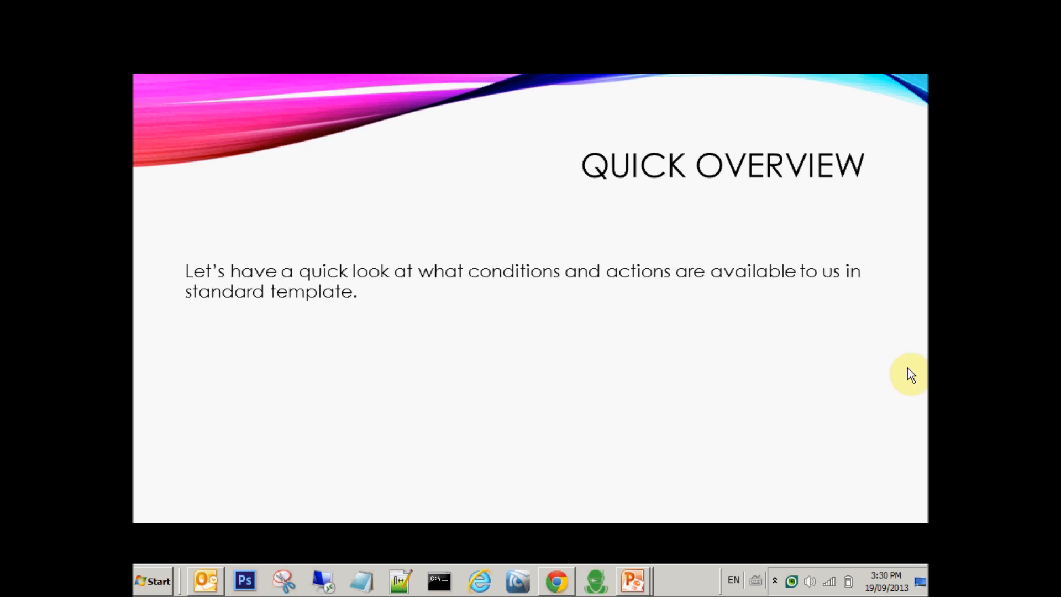
Bring the Outlook Inbox back to the front from the taskbar.
{"action": "left_click", "coordinate": [205, 581]}
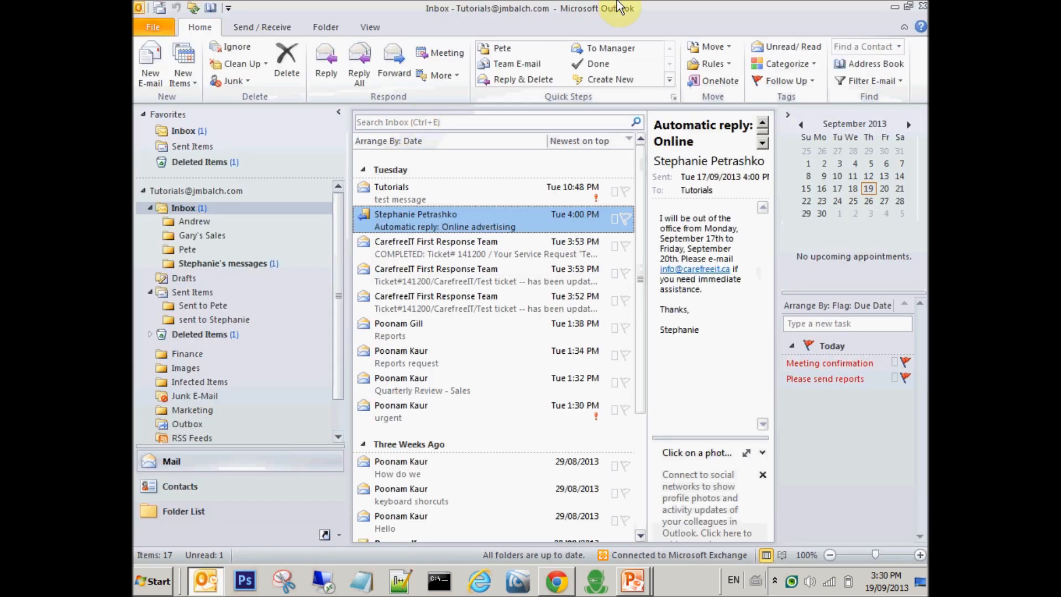
Open Manage Rules & Alerts and open the Windows Balloon.wav rule in the Rules Wizard.
{"action": "left_click", "coordinate": [729, 65]}
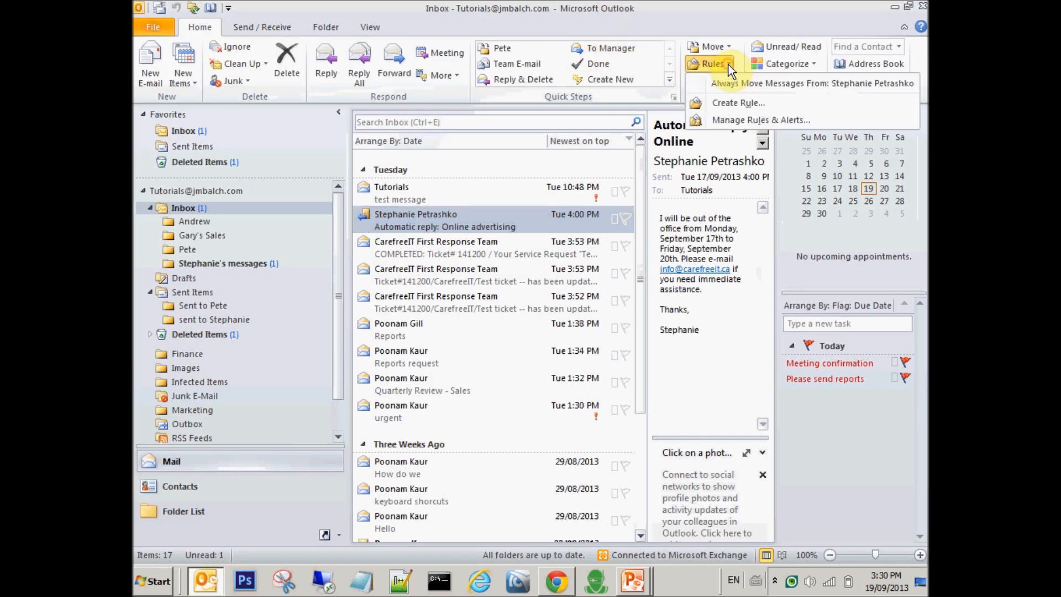
{"action": "left_click", "coordinate": [727, 119]}
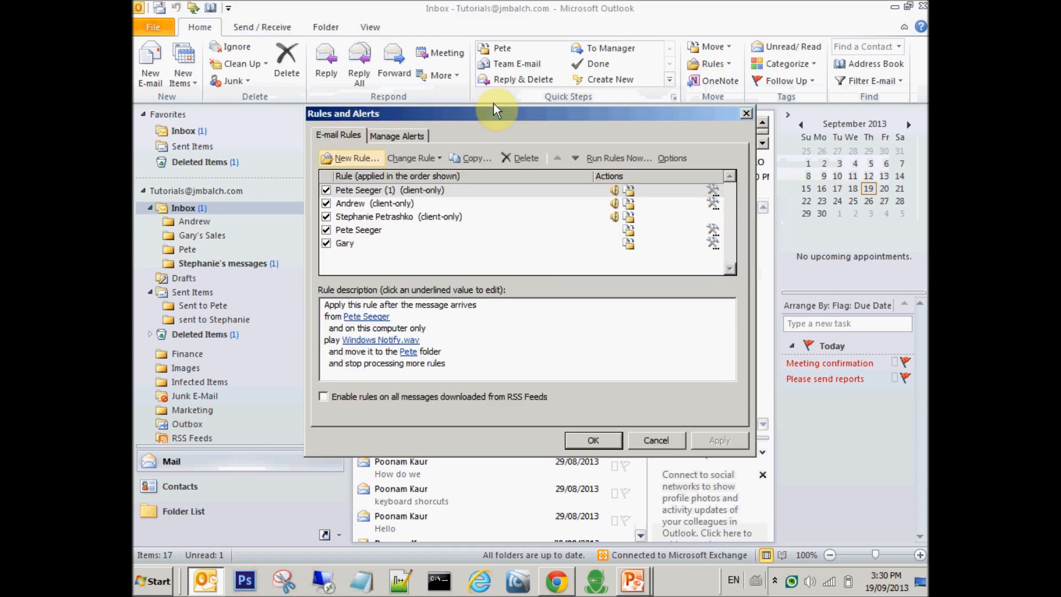
{"action": "left_click", "coordinate": [439, 218]}
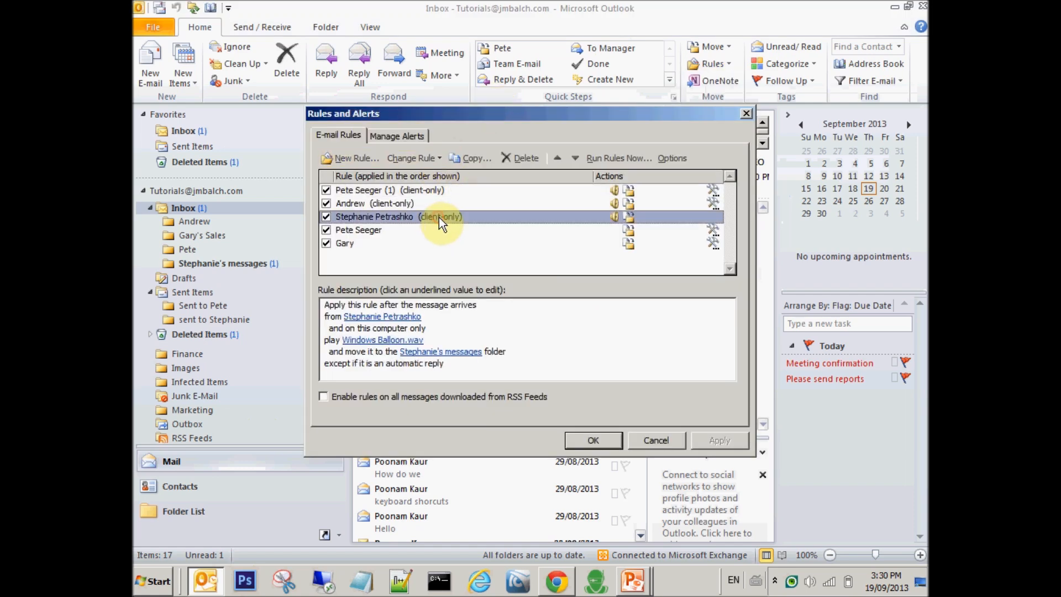
{"action": "double_click", "coordinate": [438, 218]}
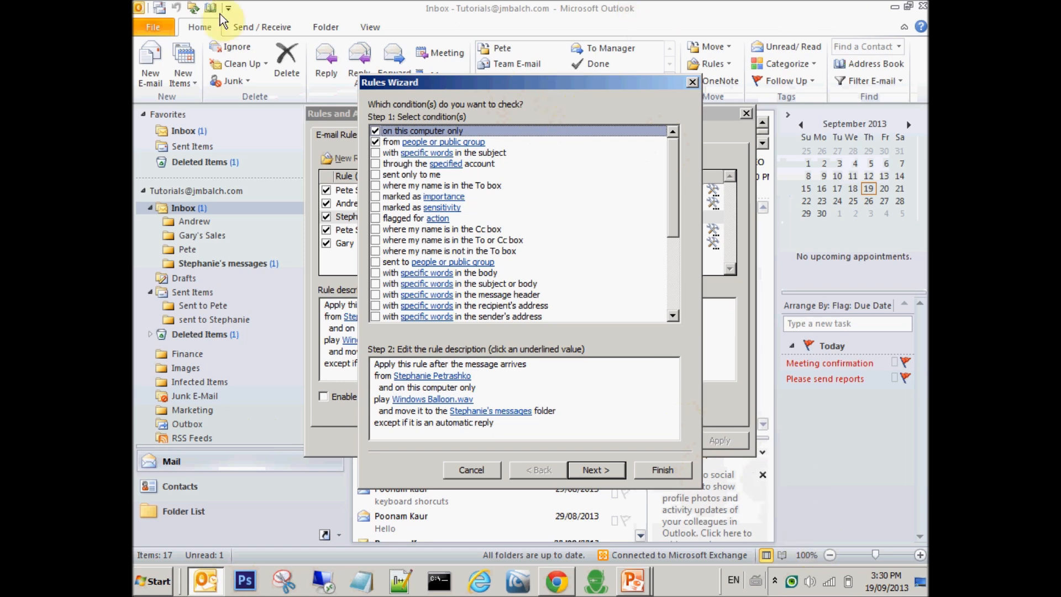
{"action": "left_click_drag", "start_coordinate": [479, 83], "coordinate": [448, 79]}
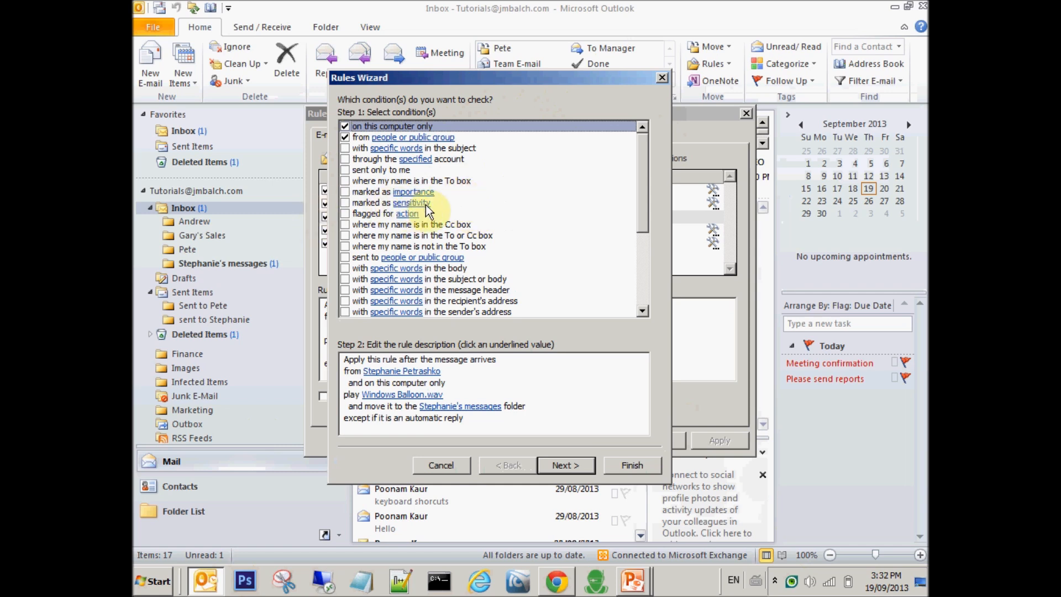
Try the sensitivity condition, cancel and untick it, then add the flagged-for-action condition.
{"action": "key", "text": "Tab"}
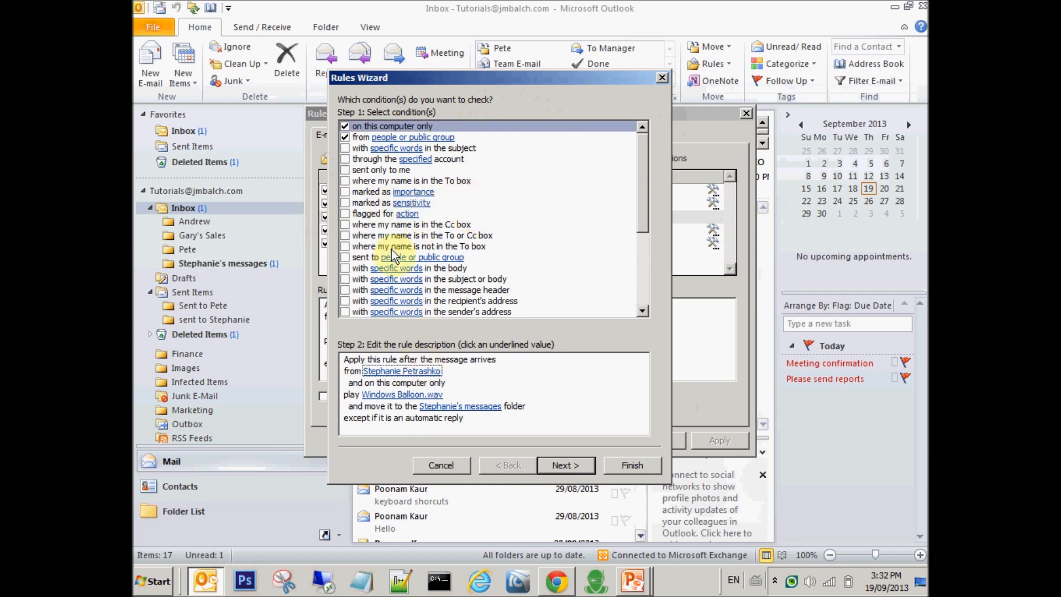
{"action": "left_click", "coordinate": [346, 203]}
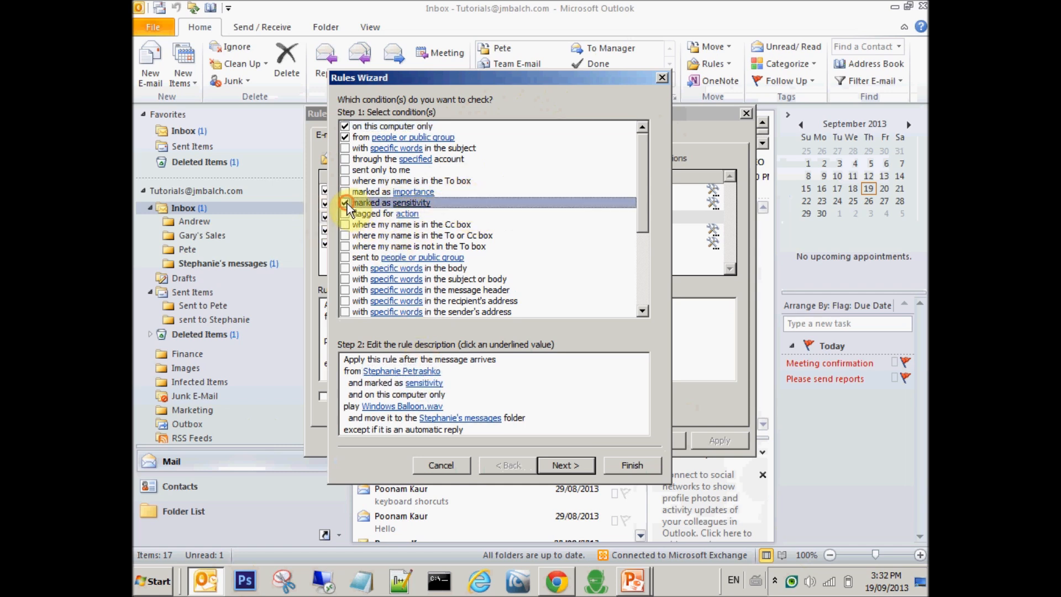
{"action": "left_click", "coordinate": [423, 383]}
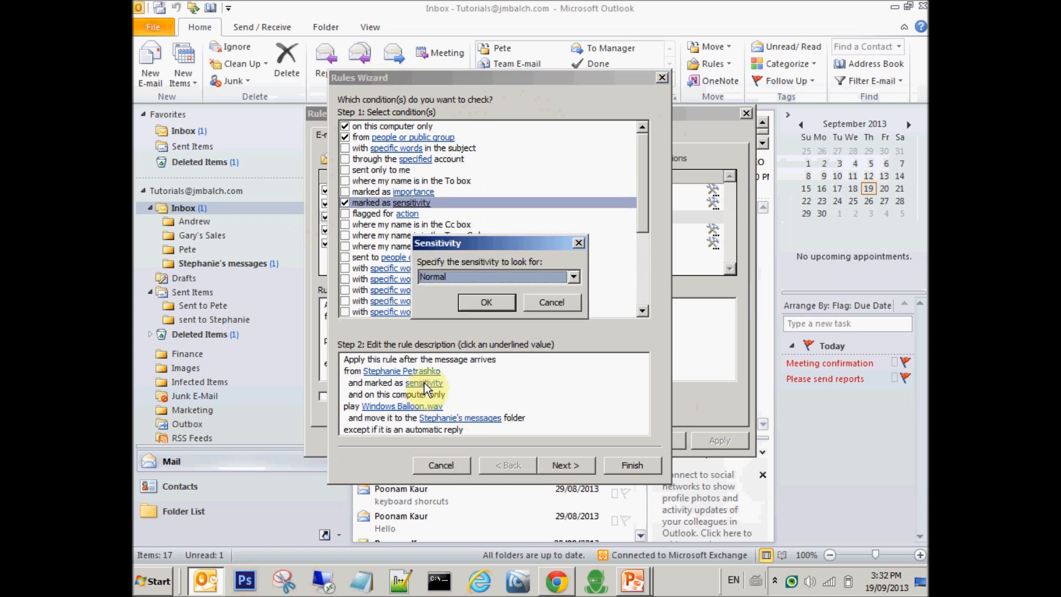
{"action": "left_click", "coordinate": [530, 274]}
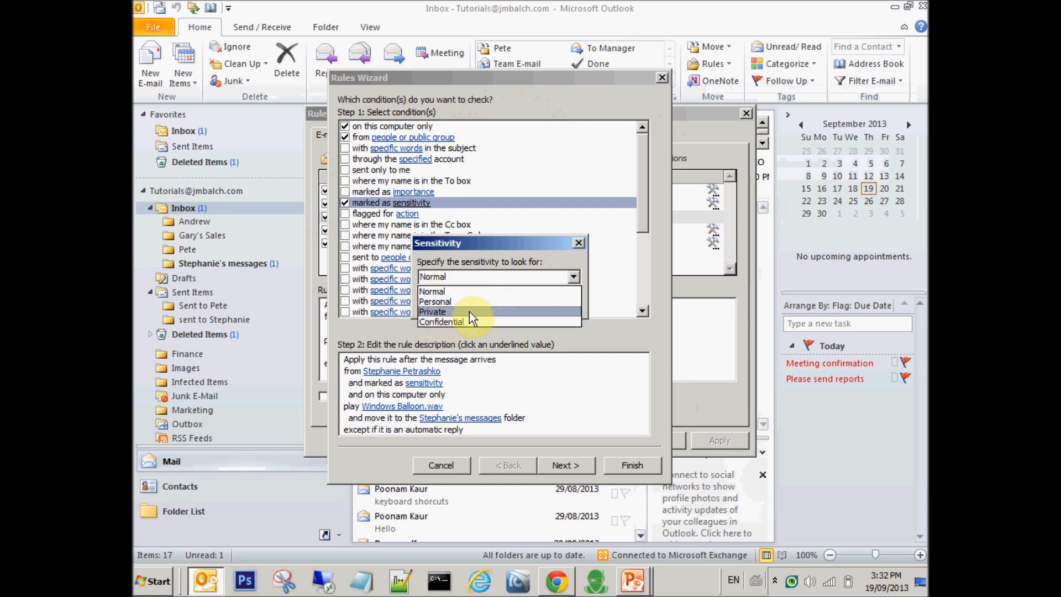
{"action": "left_click", "coordinate": [489, 276]}
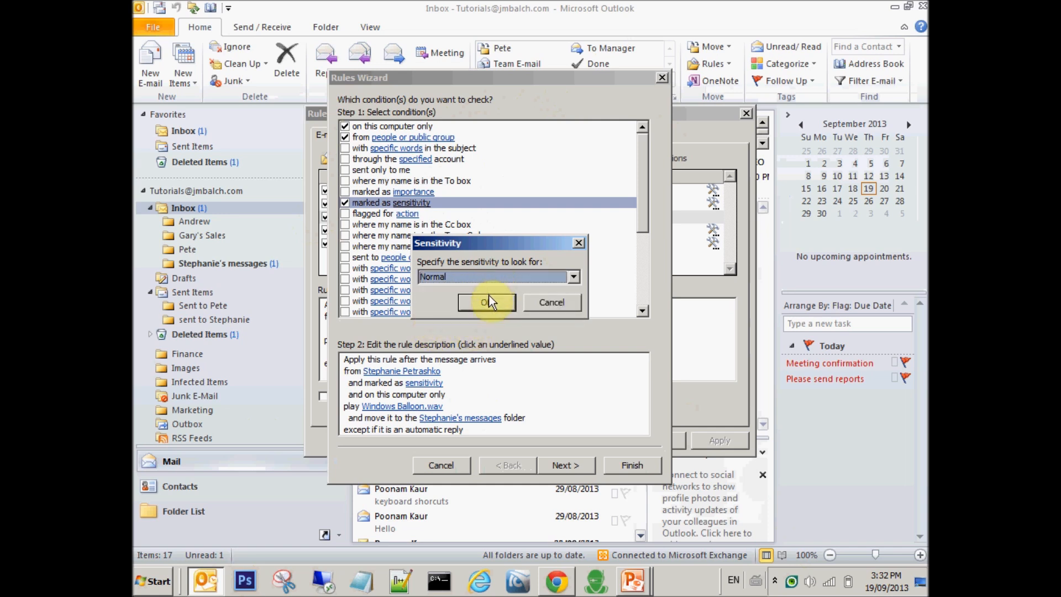
{"action": "left_click", "coordinate": [561, 304]}
{"action": "left_click", "coordinate": [346, 203]}
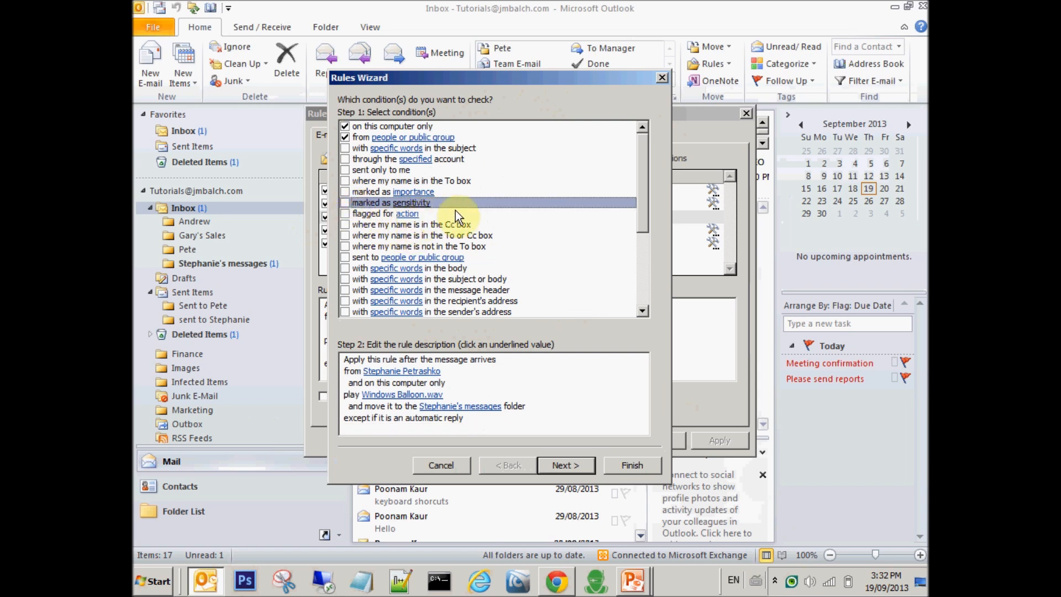
{"action": "left_click", "coordinate": [347, 214]}
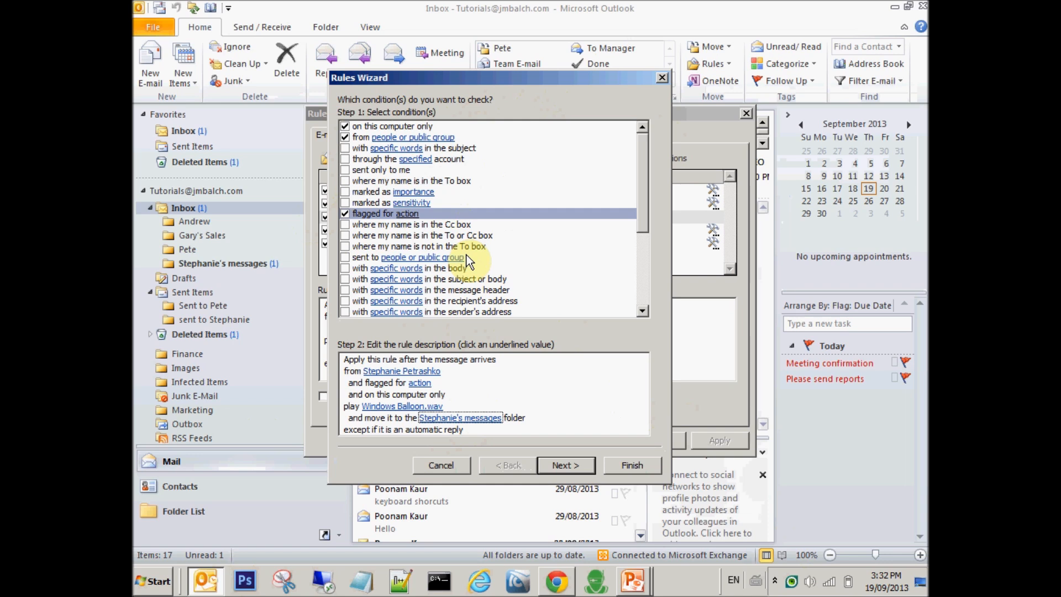
Untick the flagged-for-action condition so only sender and this-computer conditions remain.
{"action": "left_click", "coordinate": [345, 215]}
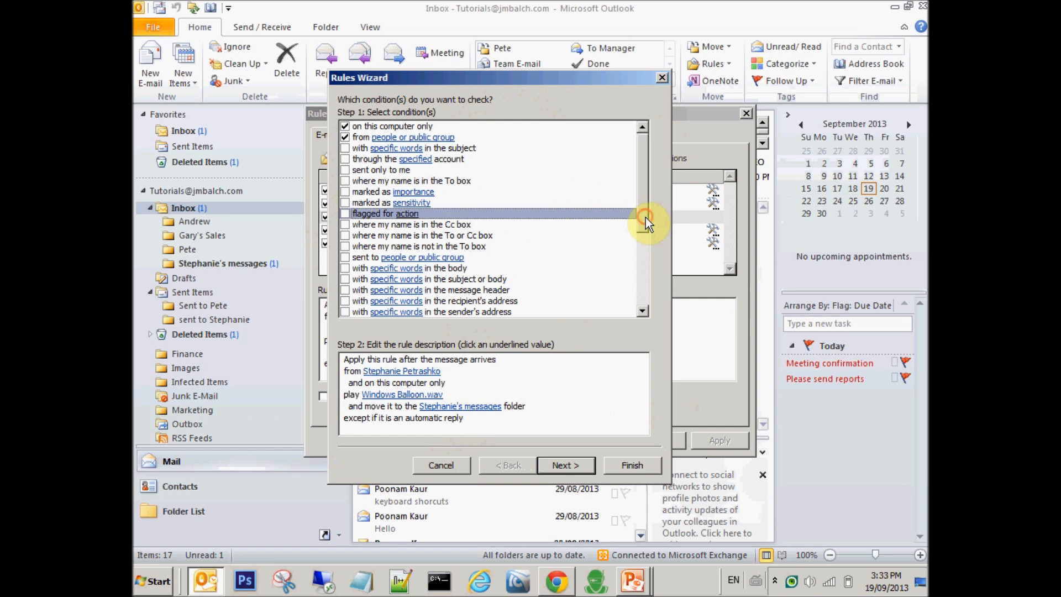
{"action": "left_click_drag", "start_coordinate": [646, 217], "coordinate": [646, 242]}
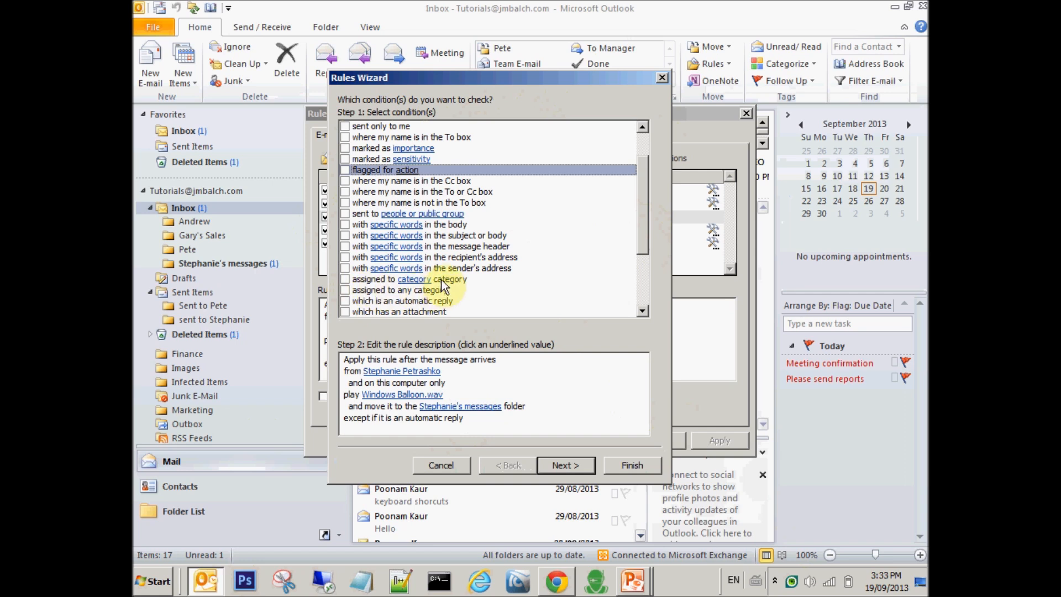
{"action": "left_click", "coordinate": [420, 371]}
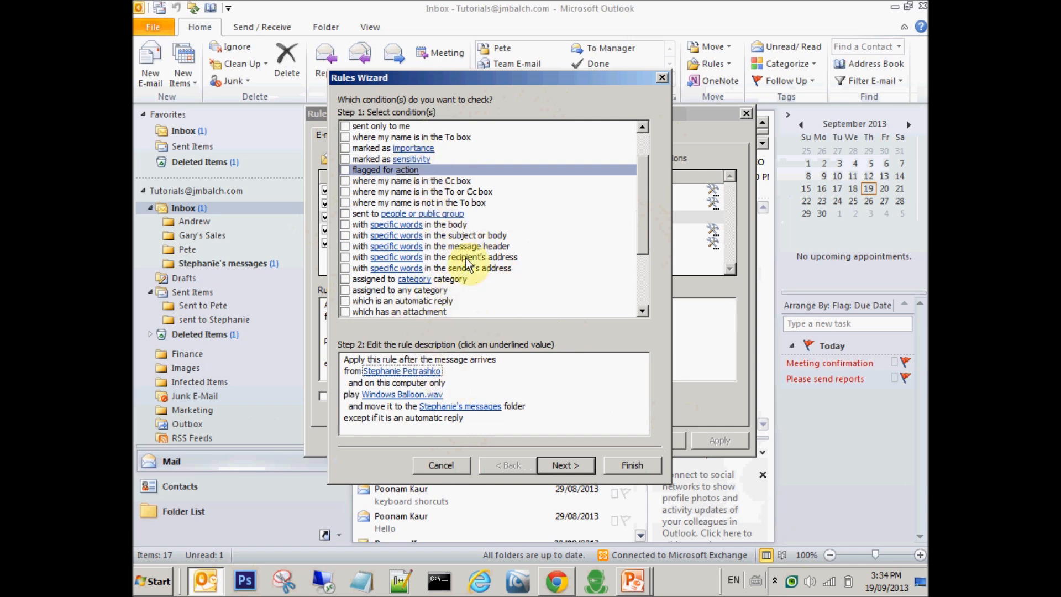
{"action": "left_click_drag", "start_coordinate": [646, 237], "coordinate": [647, 256]}
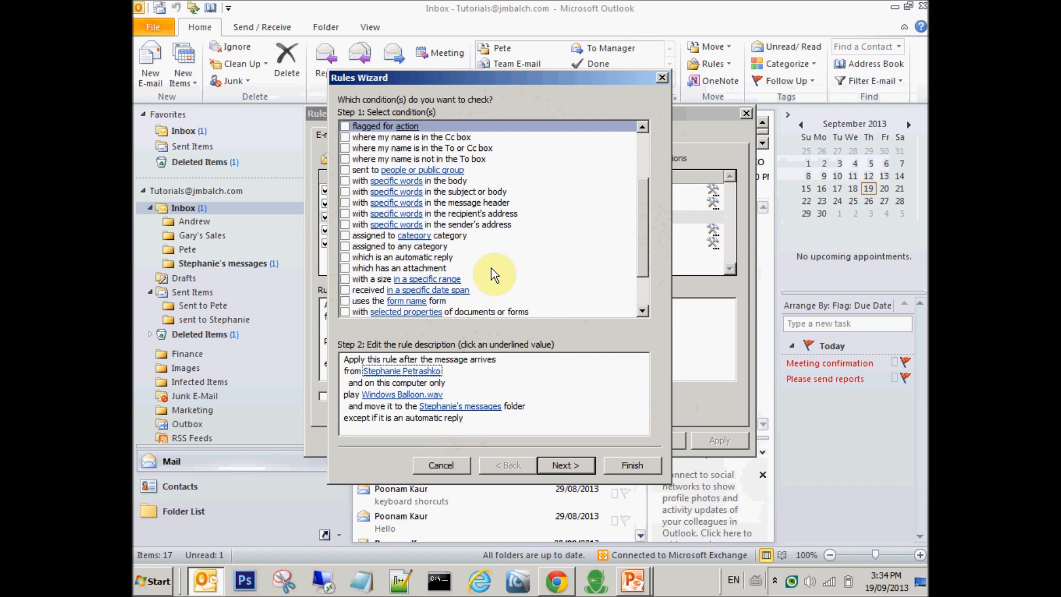
{"action": "left_click_drag", "start_coordinate": [644, 243], "coordinate": [643, 271]}
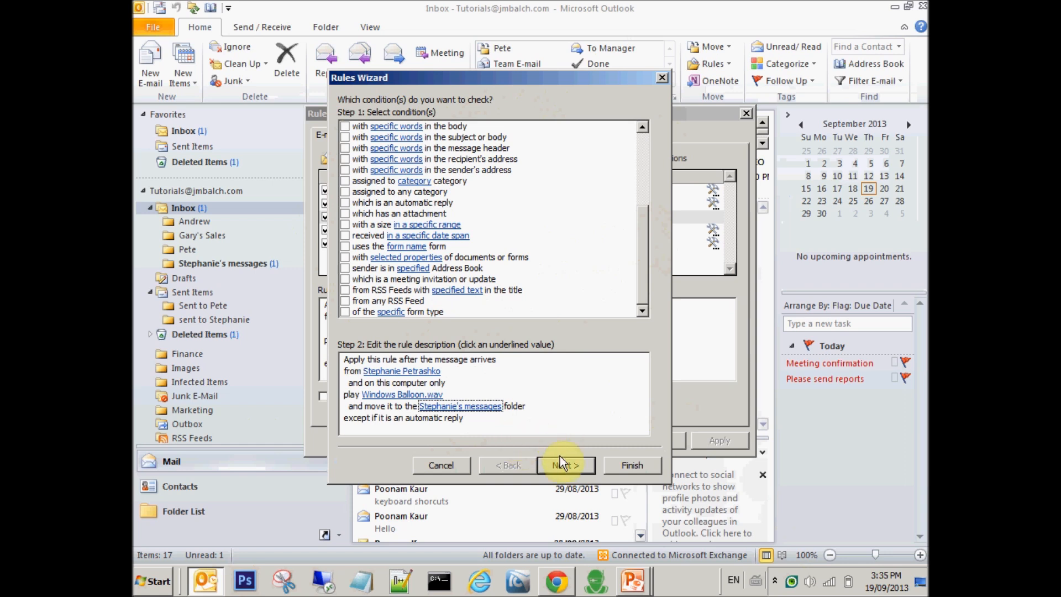
{"action": "left_click", "coordinate": [346, 268]}
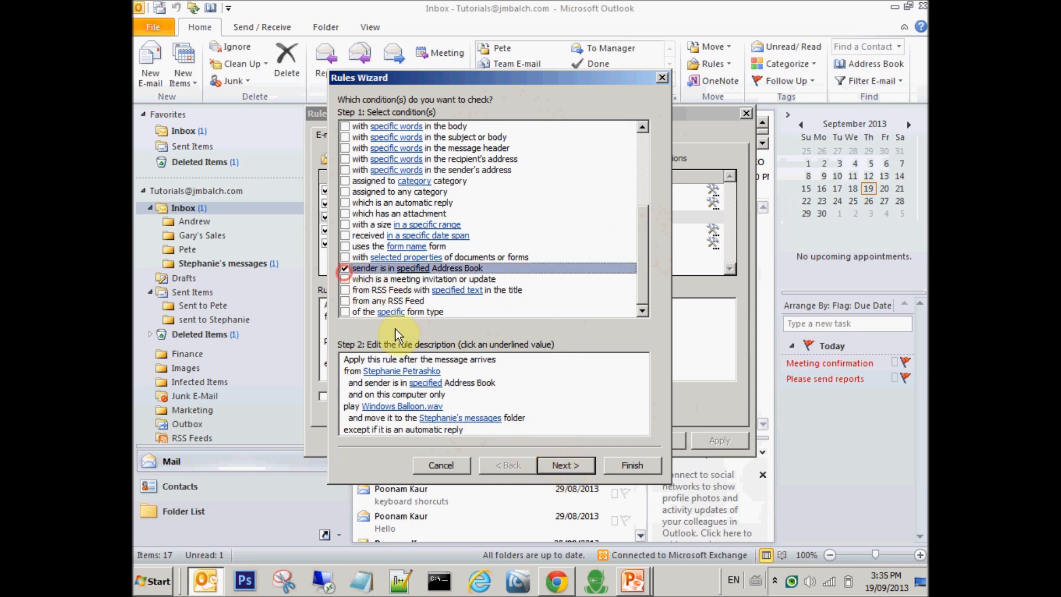
{"action": "left_click", "coordinate": [555, 465]}
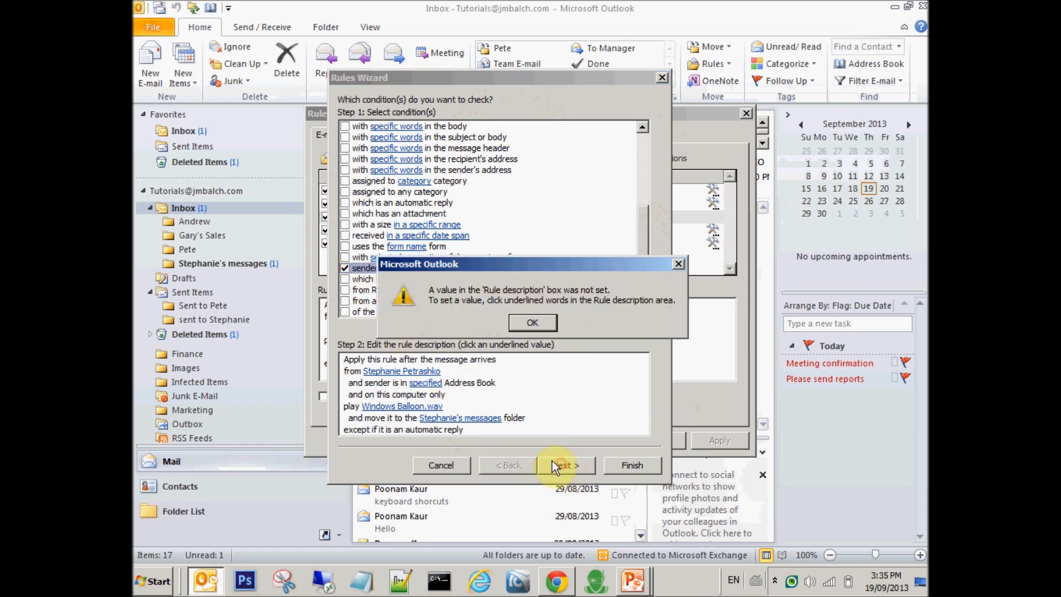
{"action": "left_click", "coordinate": [525, 324]}
{"action": "left_click", "coordinate": [345, 269]}
{"action": "left_click_drag", "start_coordinate": [647, 227], "coordinate": [634, 165]}
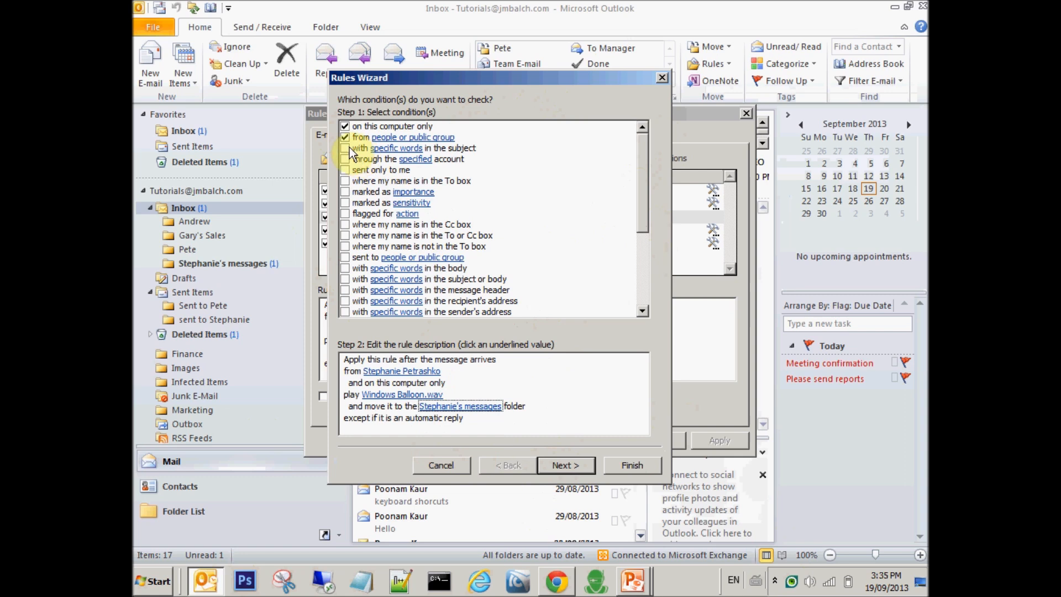
Advance the Rules Wizard from the conditions to the actions page.
{"action": "left_click", "coordinate": [564, 463]}
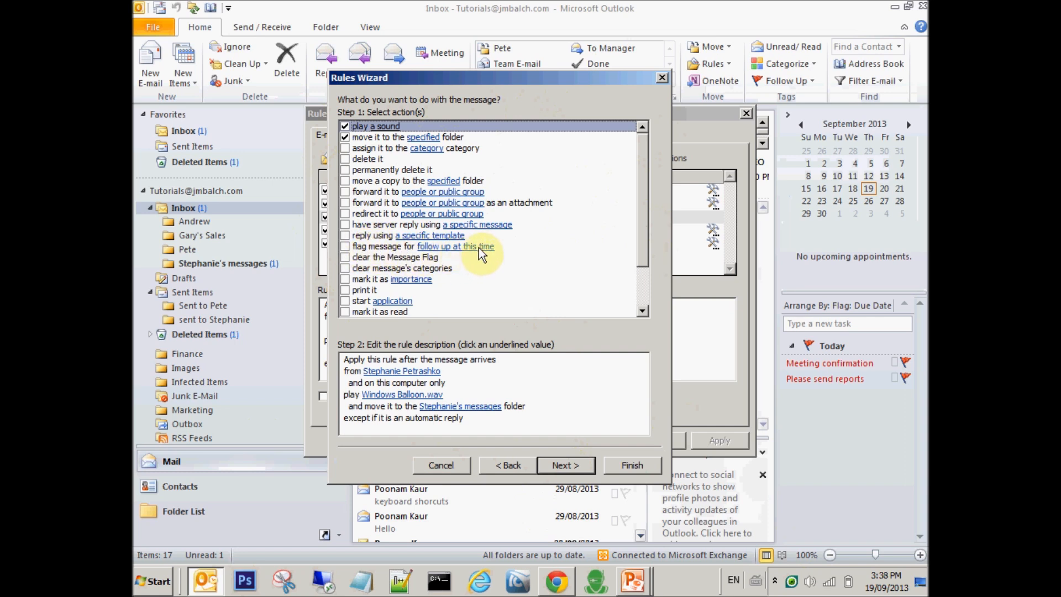
{"action": "left_click", "coordinate": [346, 247]}
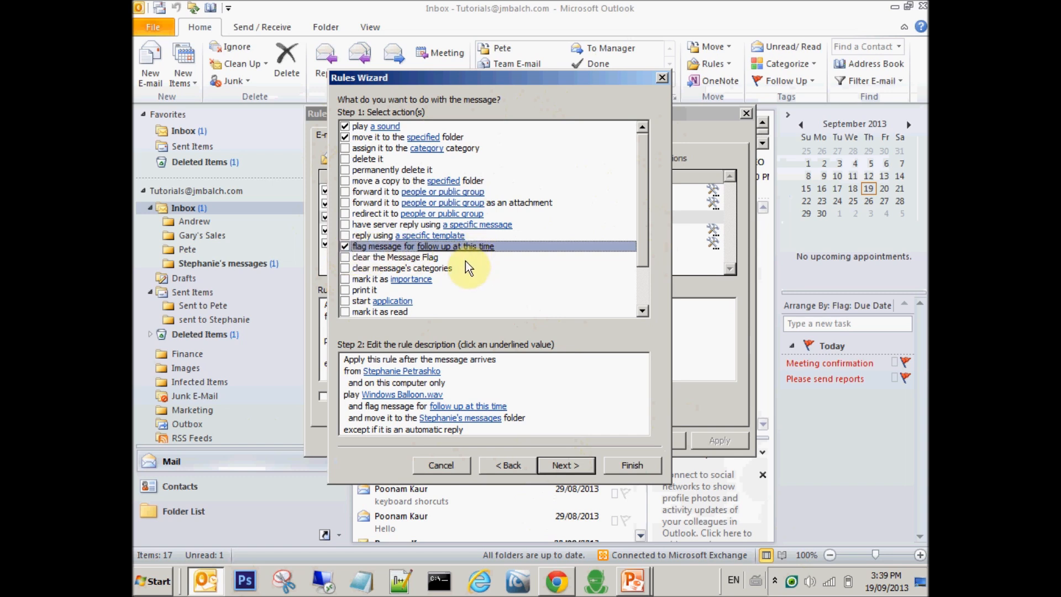
{"action": "left_click", "coordinate": [467, 407]}
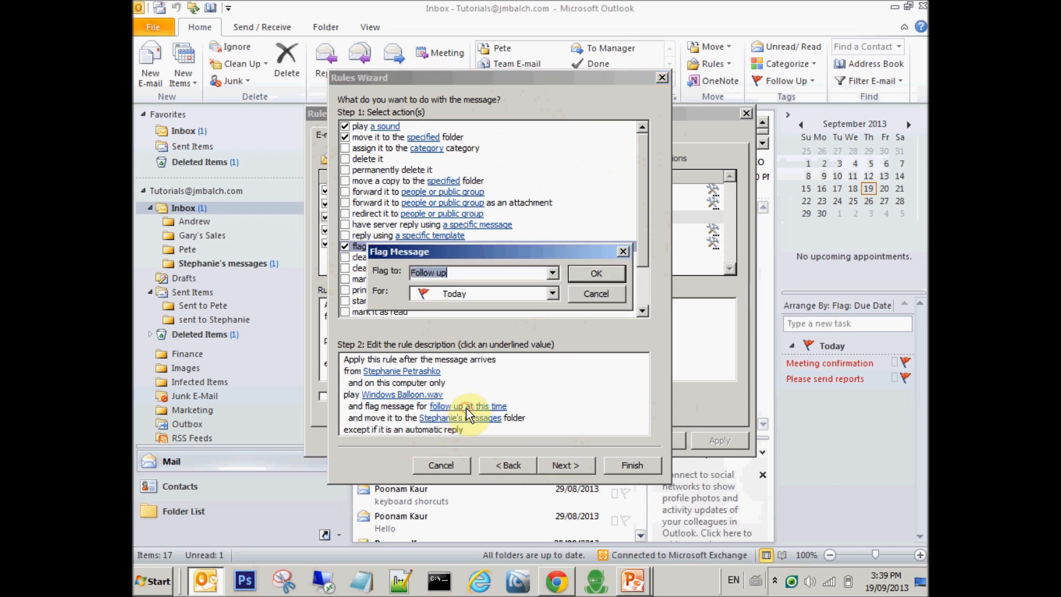
{"action": "left_click", "coordinate": [553, 295]}
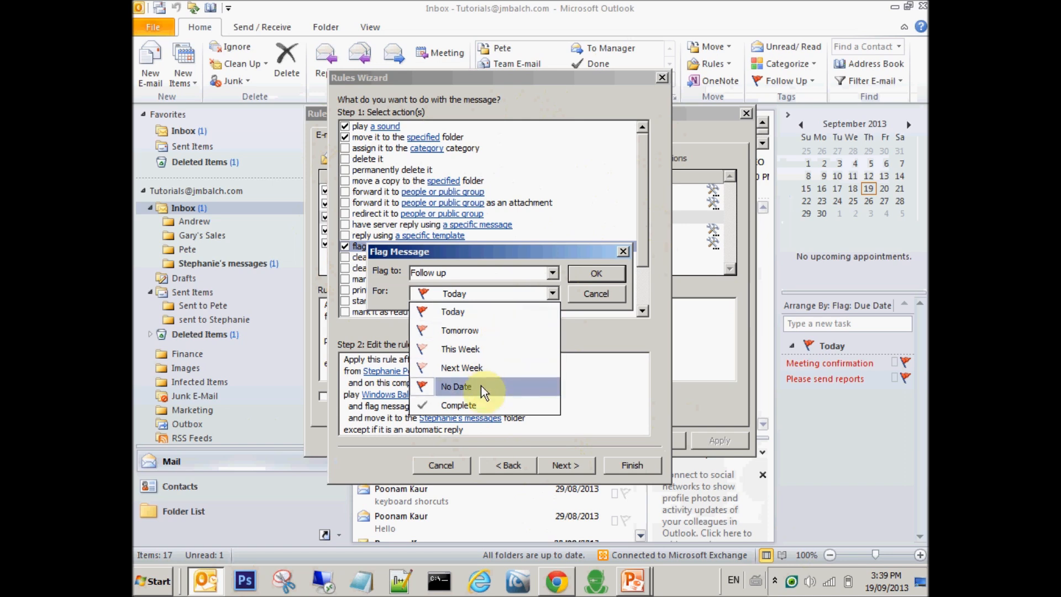
{"action": "left_click", "coordinate": [589, 292]}
{"action": "left_click", "coordinate": [588, 292]}
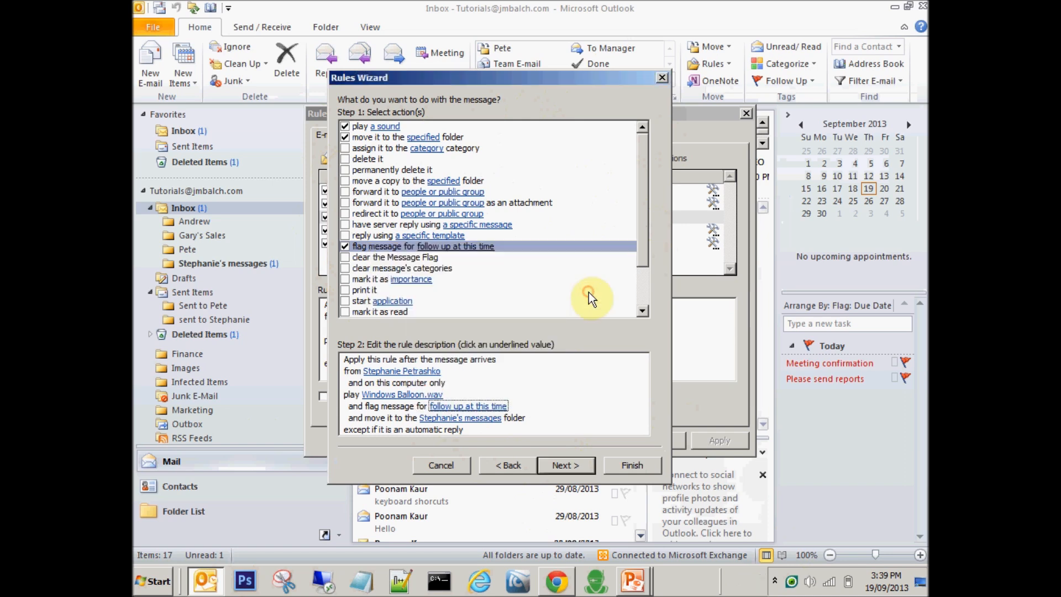
{"action": "left_click", "coordinate": [346, 247]}
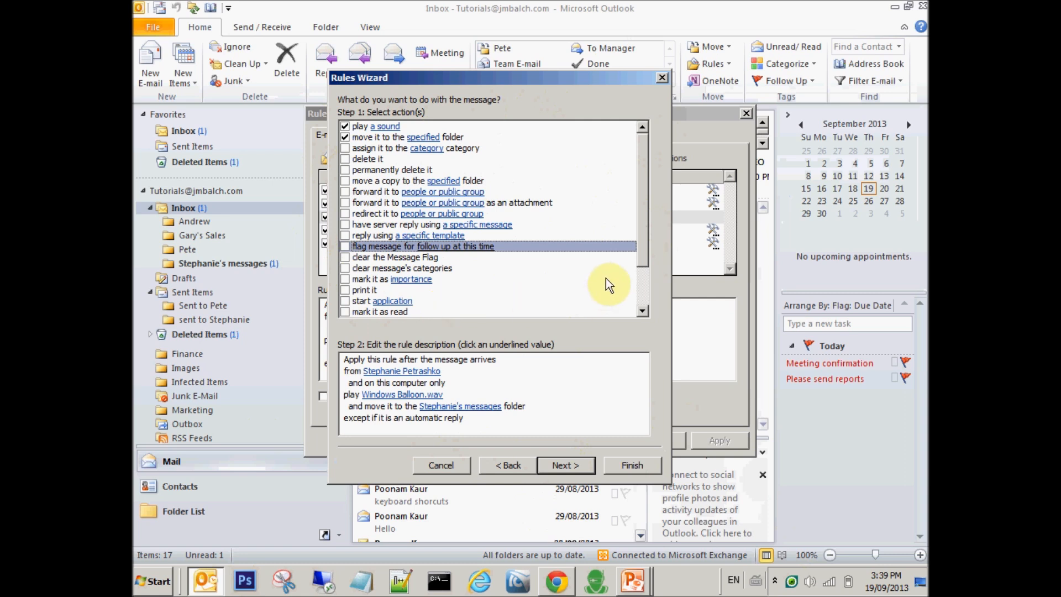
{"action": "left_click_drag", "start_coordinate": [644, 247], "coordinate": [639, 283]}
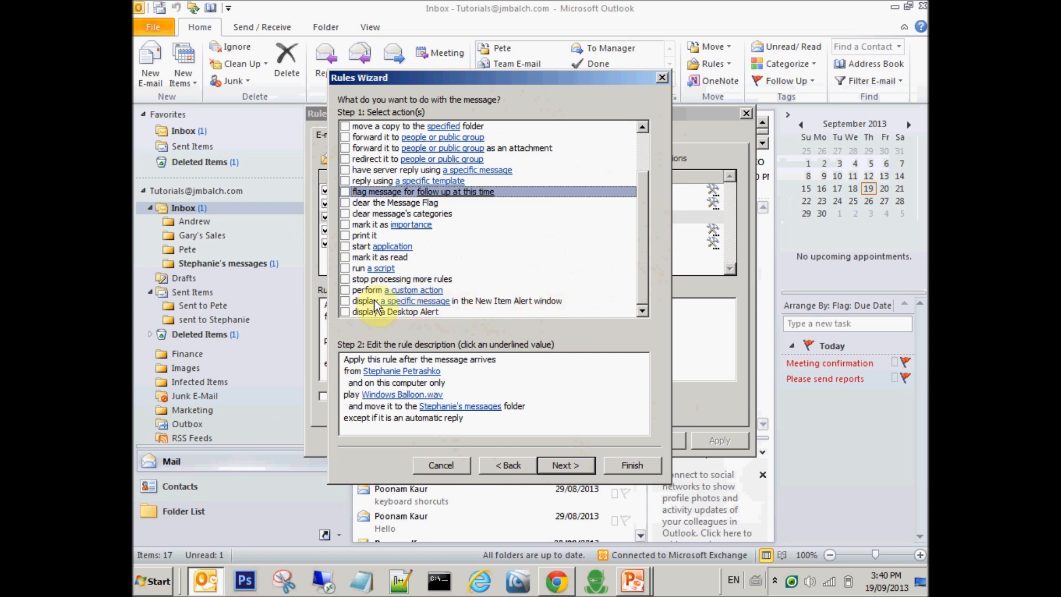
{"action": "left_click", "coordinate": [345, 301]}
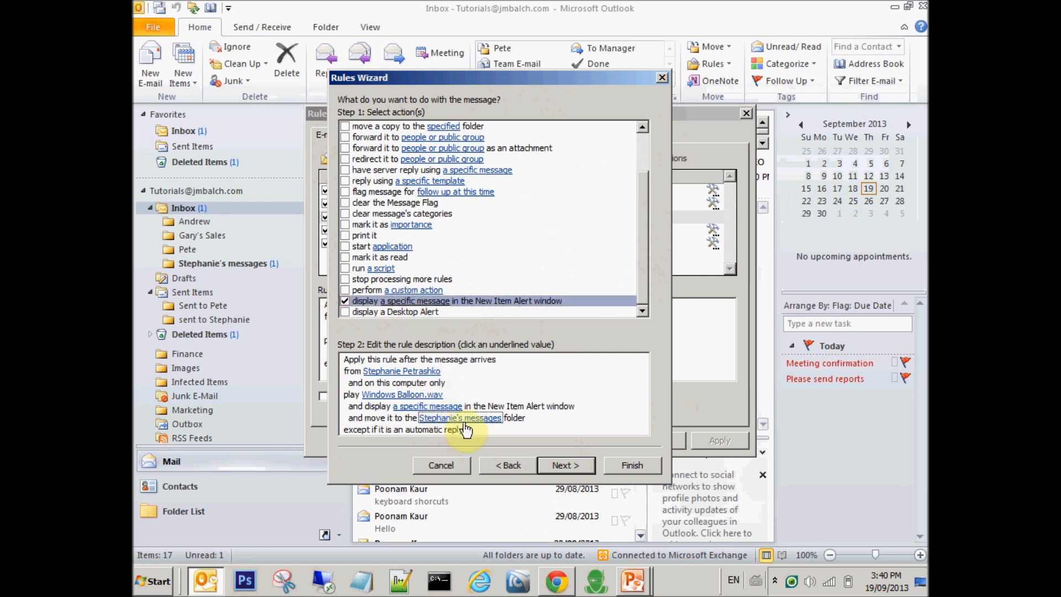
{"action": "left_click", "coordinate": [441, 407]}
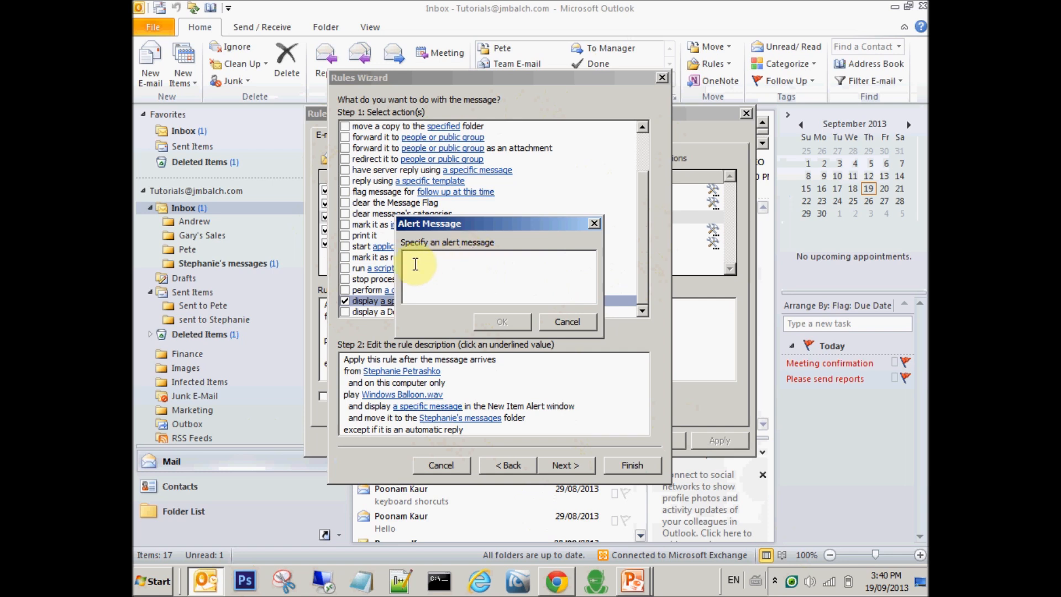
{"action": "left_click", "coordinate": [560, 322]}
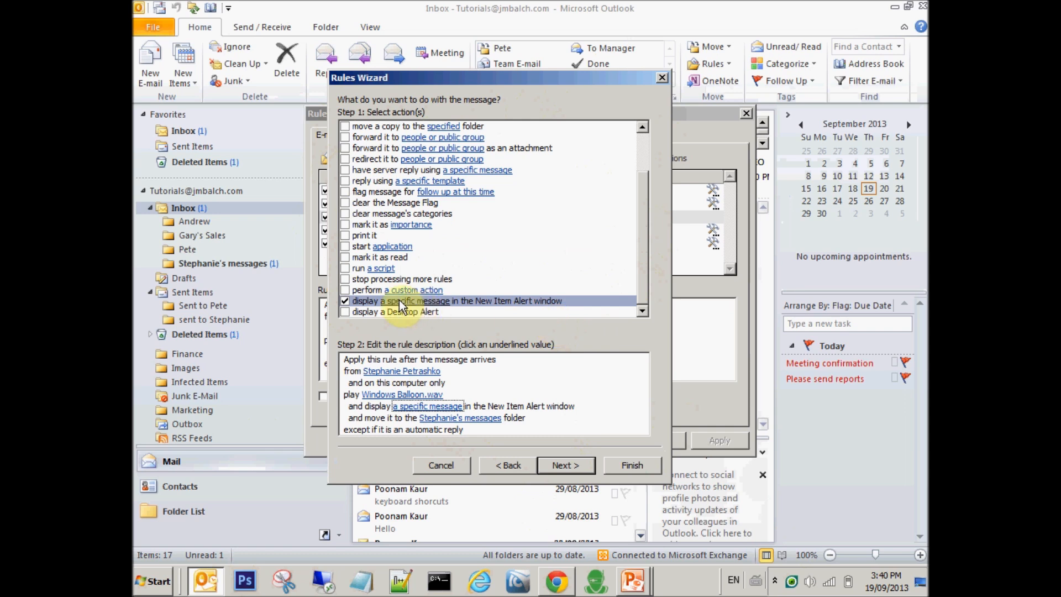
{"action": "left_click", "coordinate": [347, 300]}
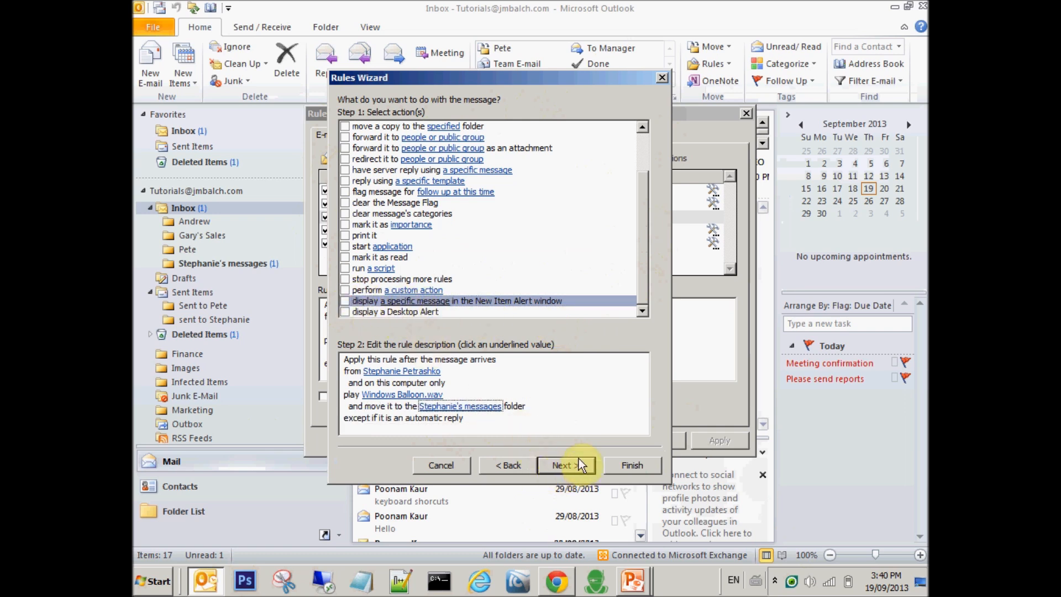